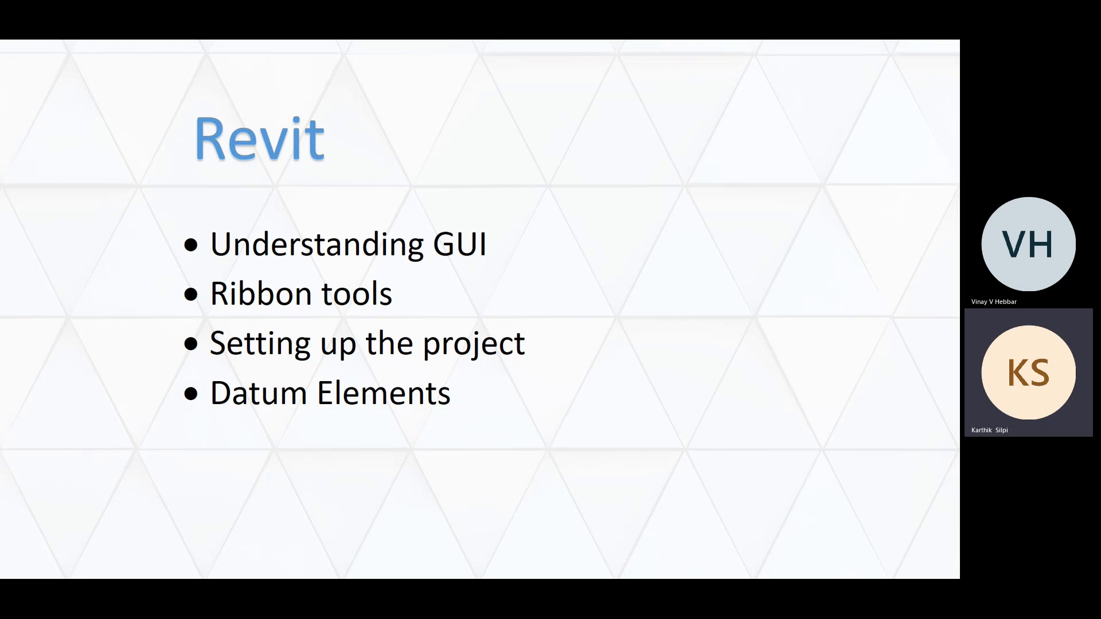
# End the slide show, switch to Revit and close the open Project1.
pyautogui.press('Escape')
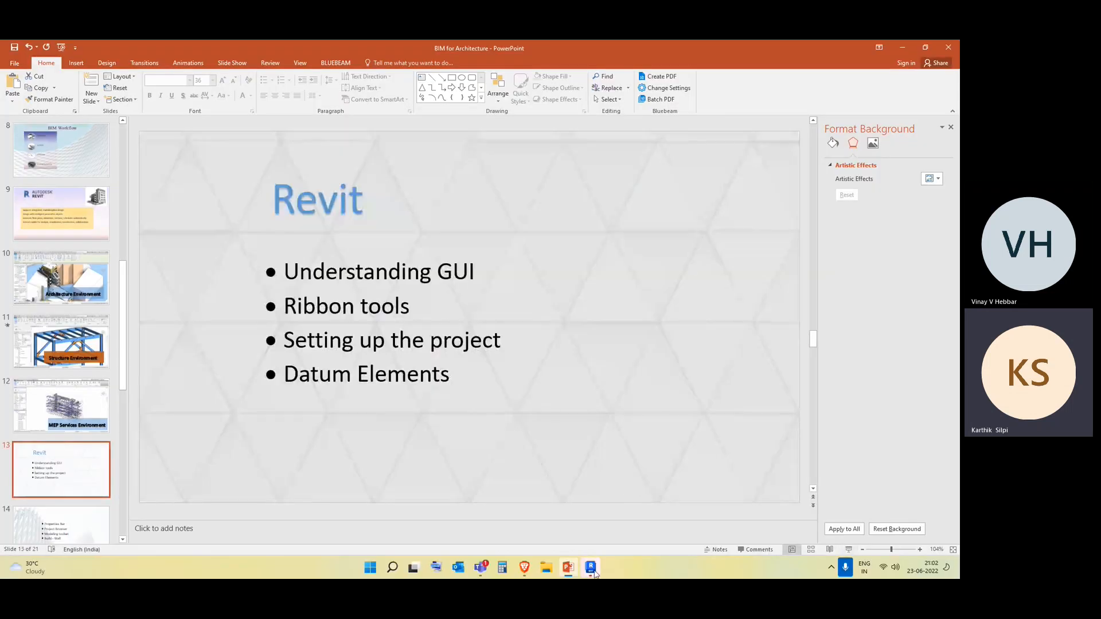
pyautogui.click(591, 567)
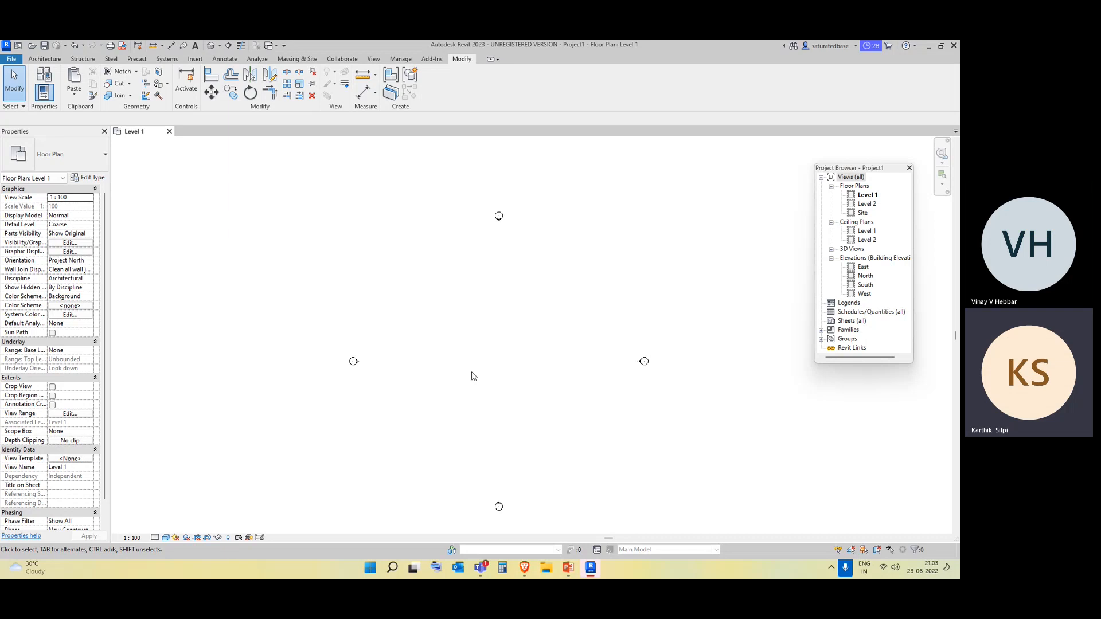
pyautogui.click(170, 131)
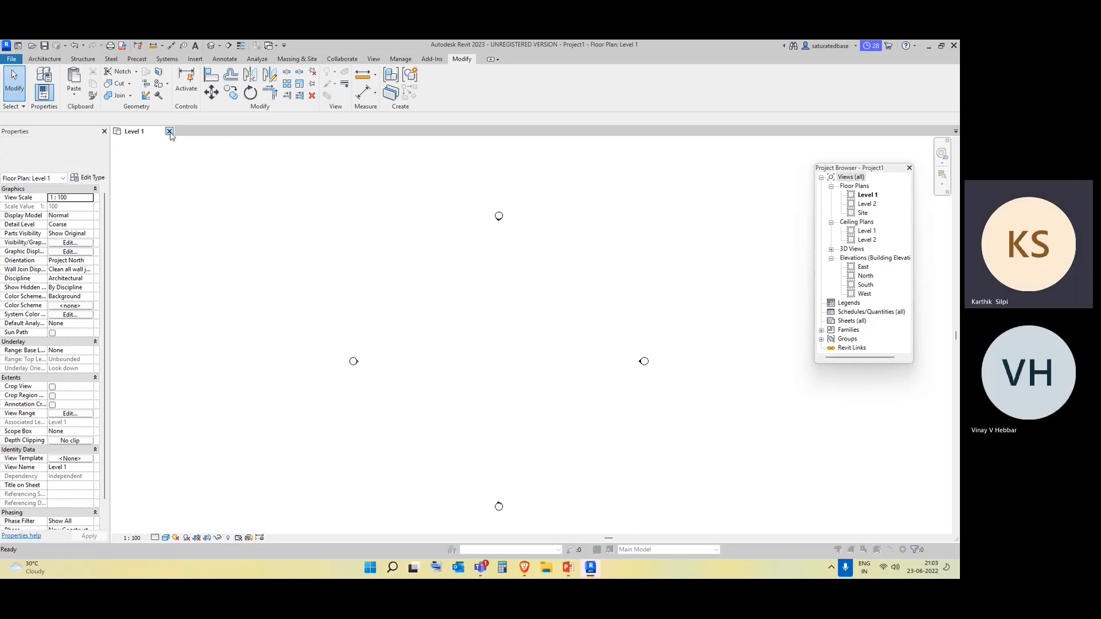
pyautogui.click(501, 303)
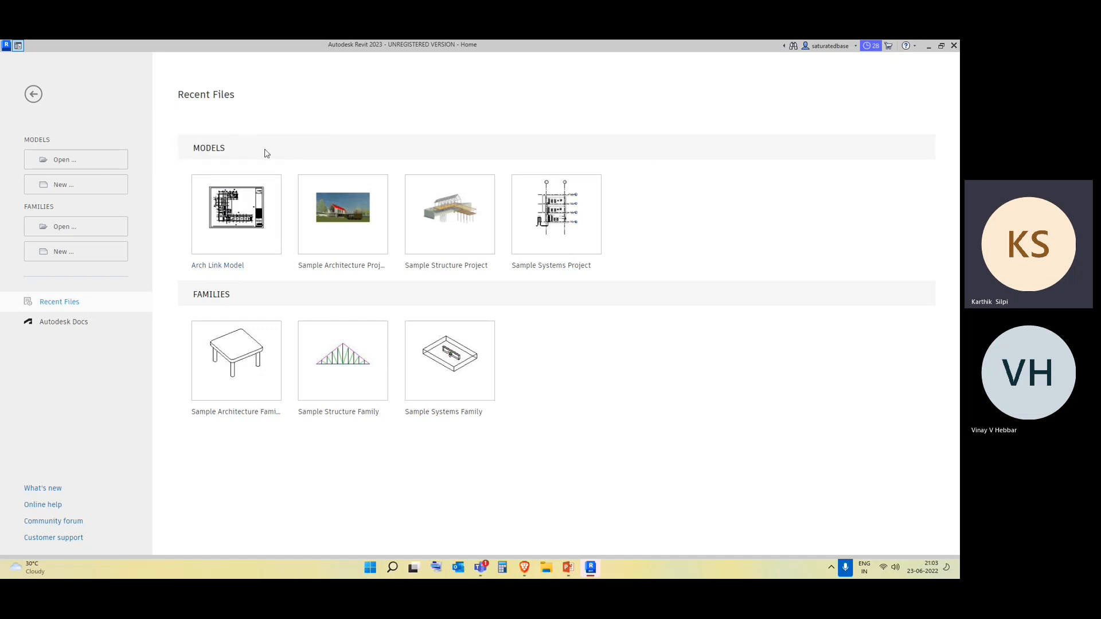
# Start a new model and examine the available project templates, including the template files in the English folder.
pyautogui.doubleClick(209, 148)
pyautogui.click(709, 157)
pyautogui.click(88, 191)
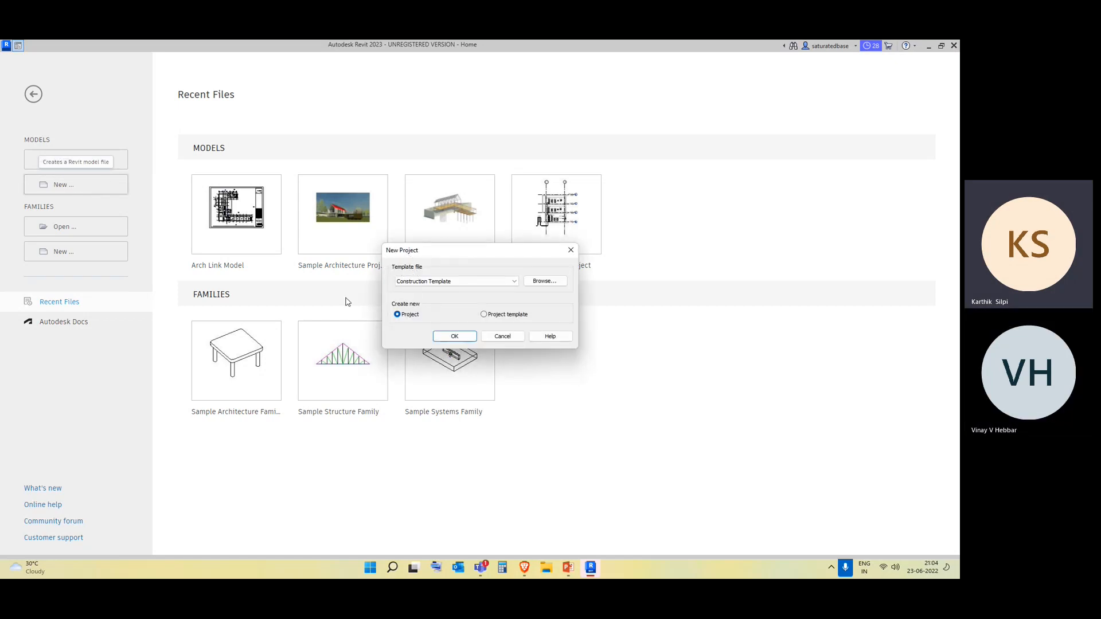
pyautogui.click(459, 281)
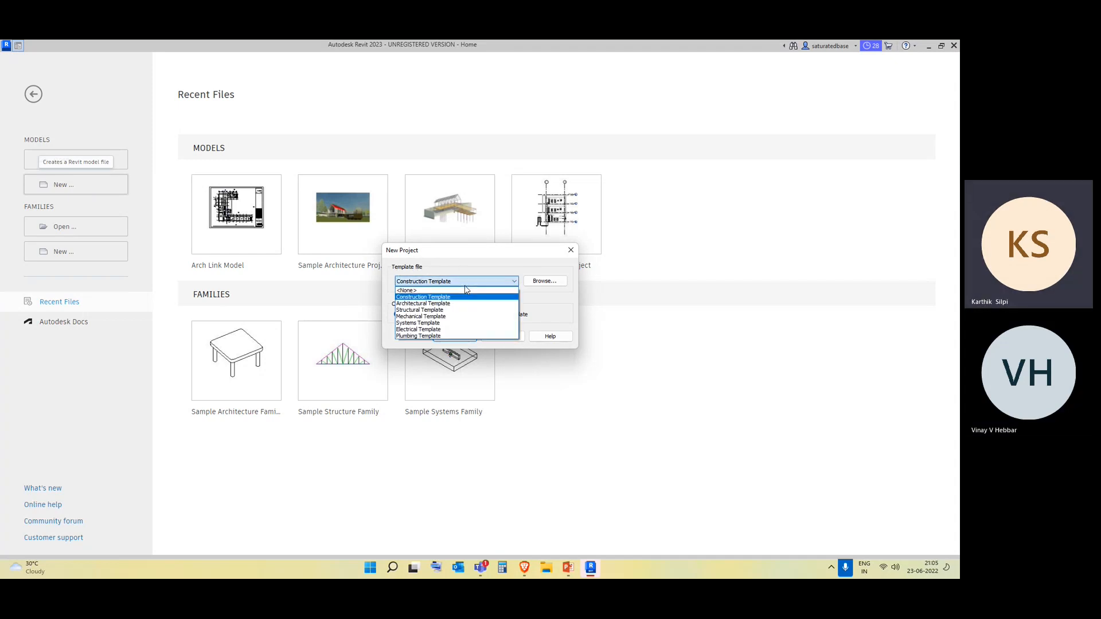
pyautogui.click(556, 286)
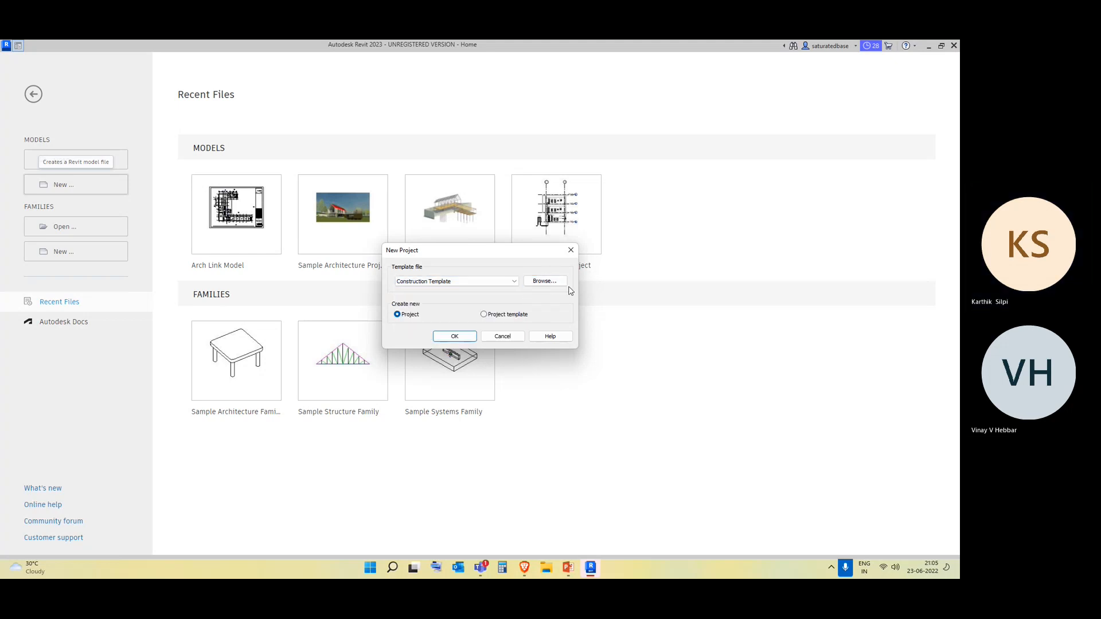
pyautogui.click(551, 282)
pyautogui.click(451, 277)
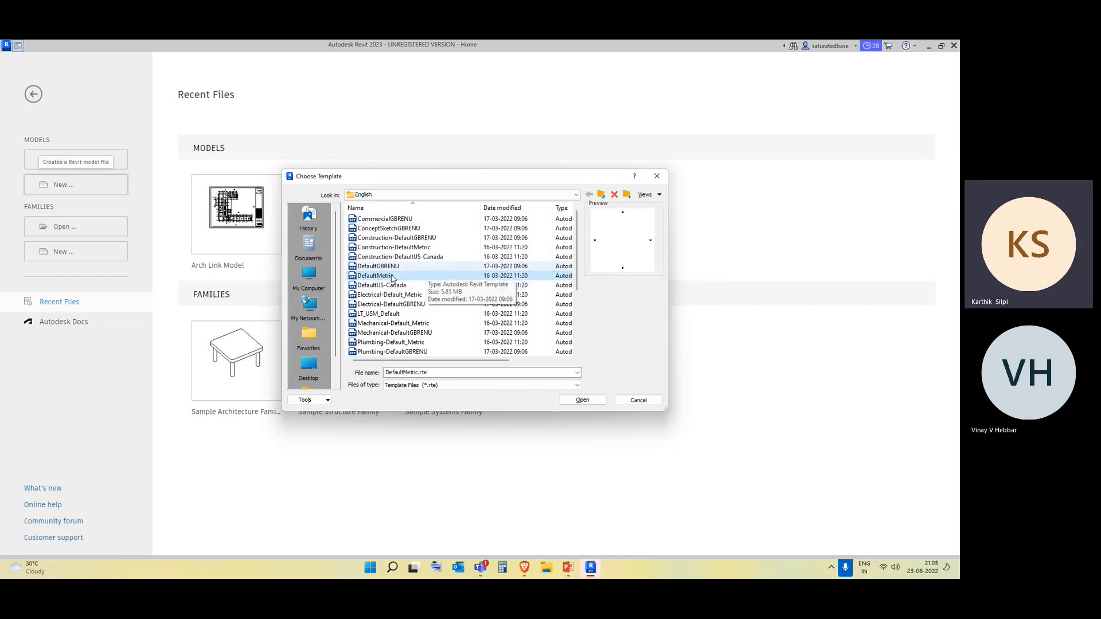
pyautogui.scroll(-4, 430, 314)
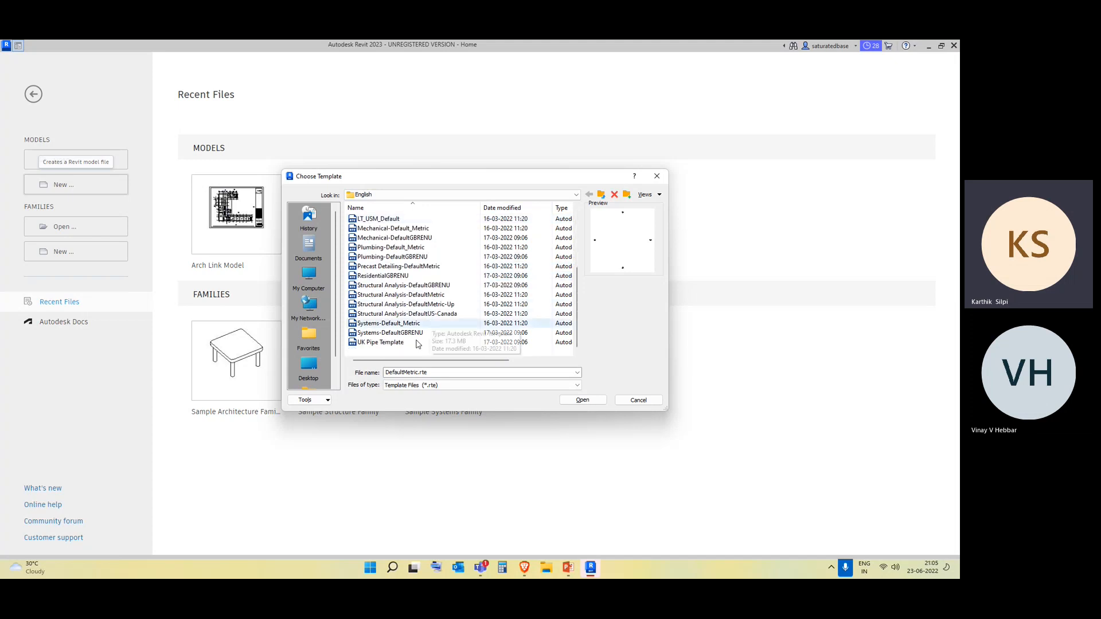
pyautogui.scroll(4, 411, 347)
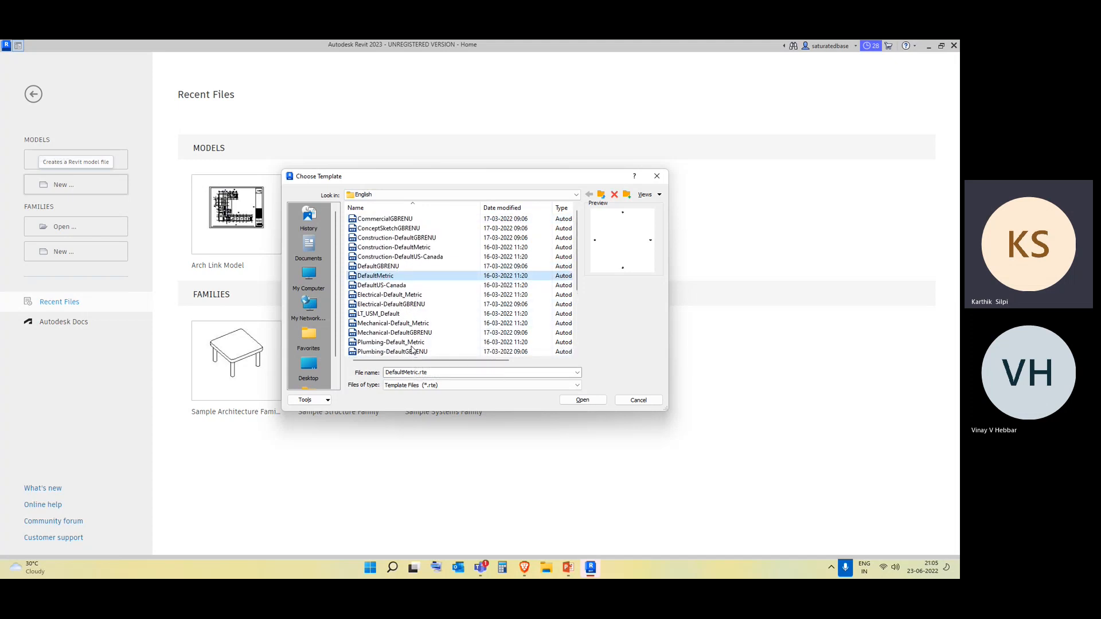
pyautogui.click(657, 178)
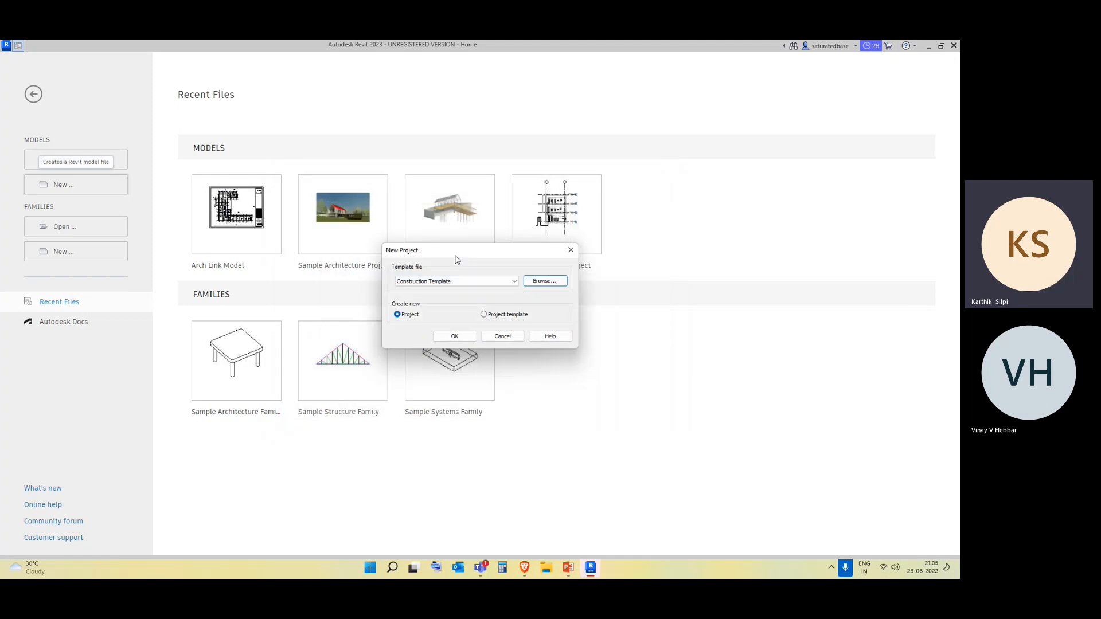
# Choose DefaultMetric.rte as the template file and create a new project from it.
pyautogui.click(465, 282)
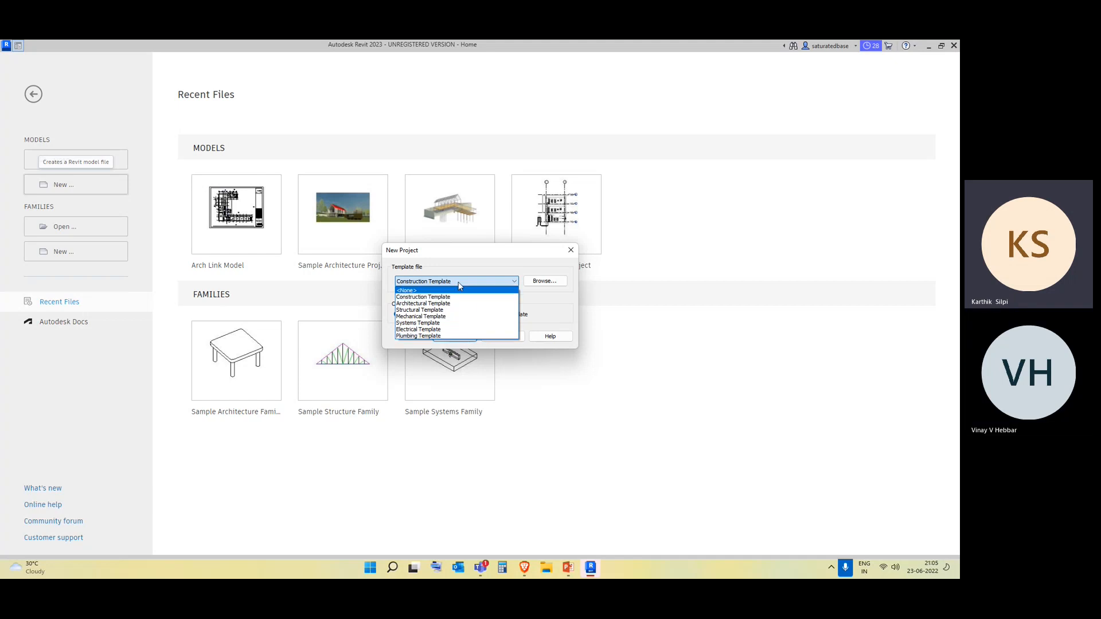
pyautogui.click(539, 284)
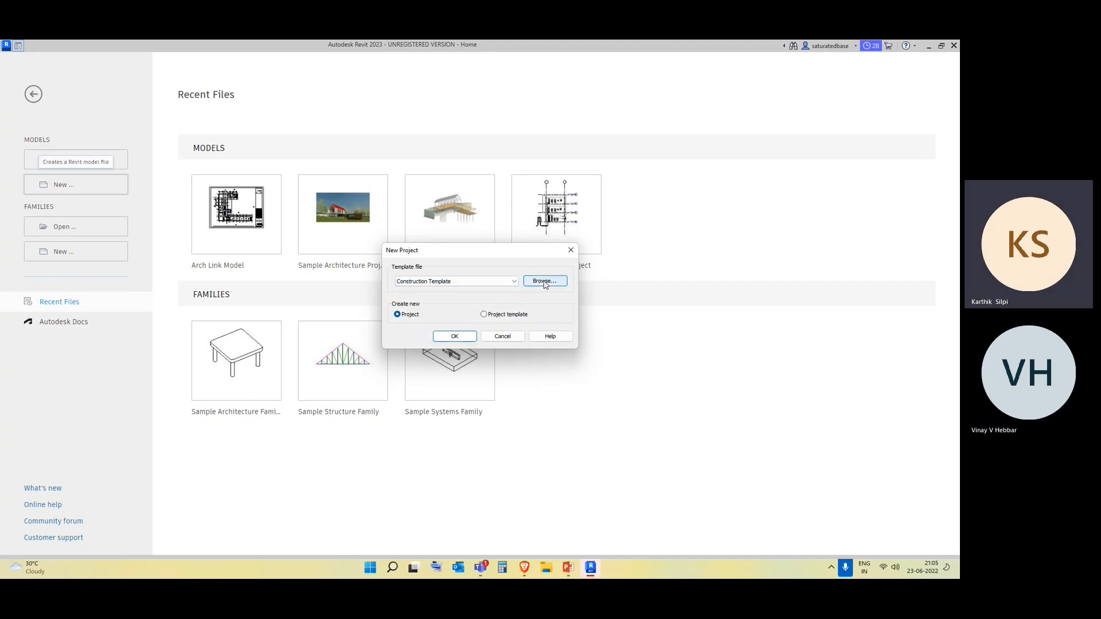
pyautogui.click(545, 281)
pyautogui.click(465, 275)
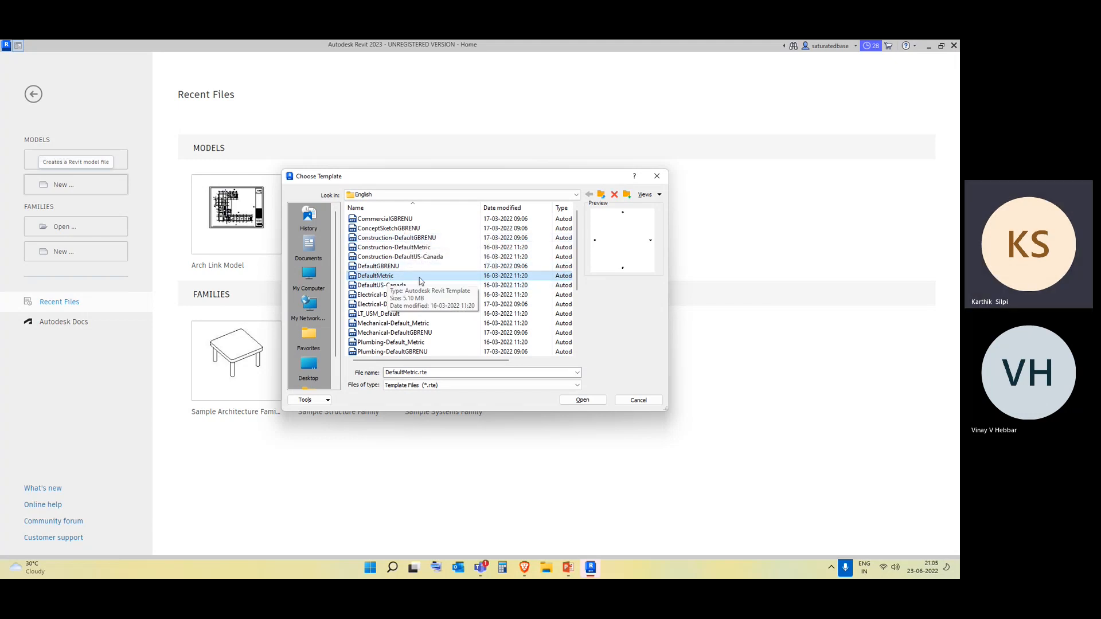
pyautogui.click(582, 399)
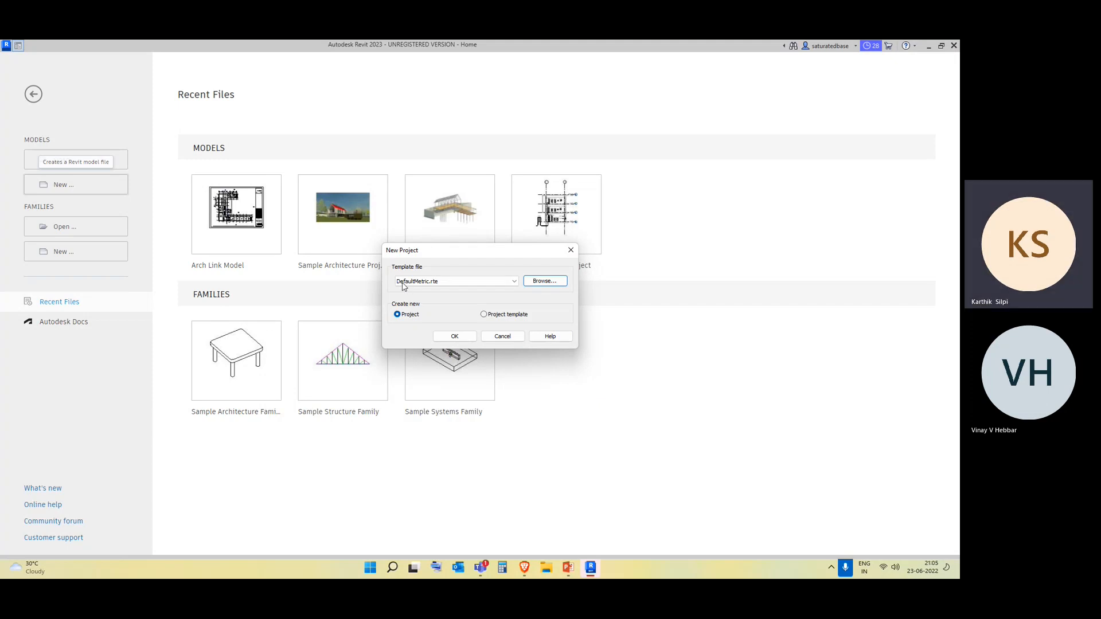
pyautogui.click(455, 337)
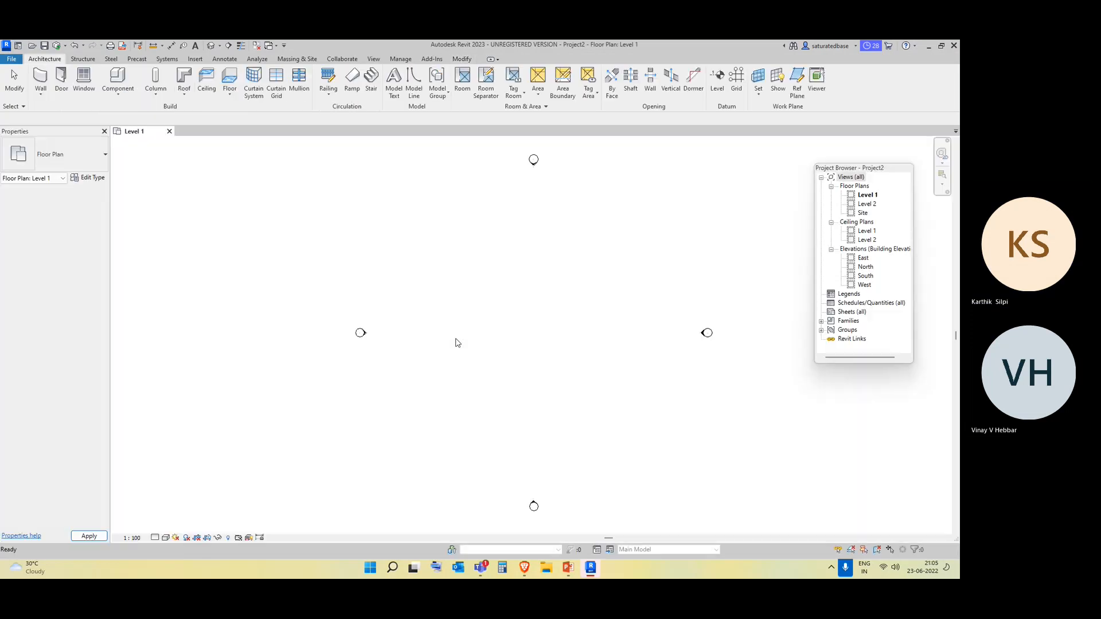
# Draw a horizontal Generic - 200mm wall 38000 mm long between the side elevation markers on Level 1.
pyautogui.moveTo(629, 346); pyautogui.dragTo(553, 380, button='middle')
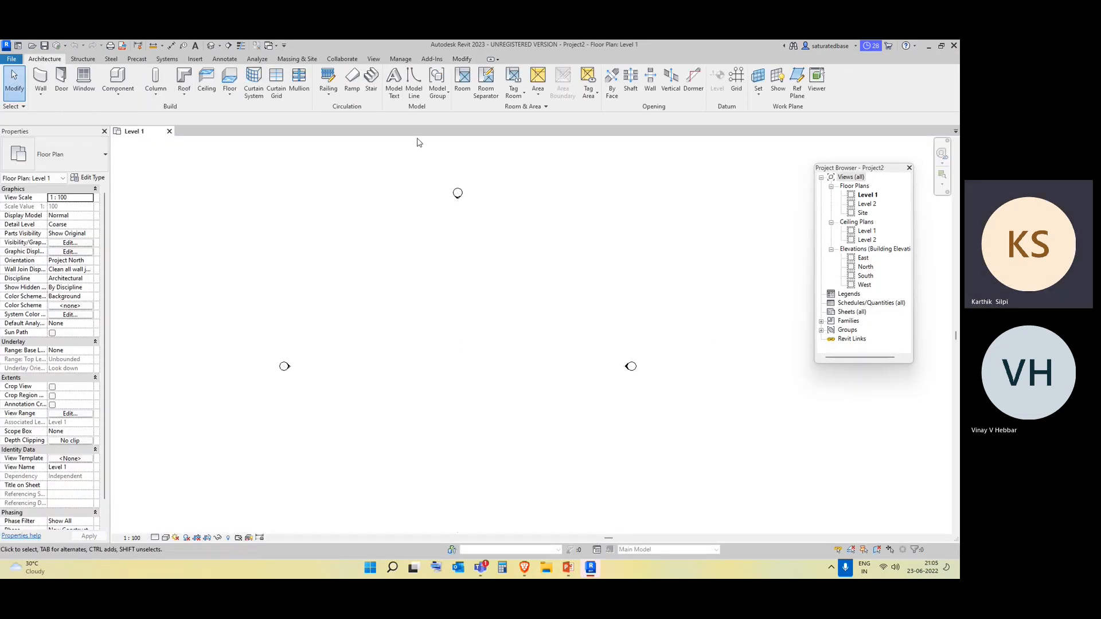
pyautogui.scroll(-1, 381, 371)
pyautogui.moveTo(390, 391); pyautogui.dragTo(395, 373, button='middle')
pyautogui.moveTo(307, 365)
pyautogui.mouseDown(button='middle')
pyautogui.moveTo(312, 350)
pyautogui.moveTo(298, 346)
pyautogui.mouseUp(button='middle')
pyautogui.scroll(-3, 499, 405)
pyautogui.moveTo(536, 423); pyautogui.dragTo(433, 339, button='middle')
pyautogui.scroll(3, 433, 339)
pyautogui.click(40, 77)
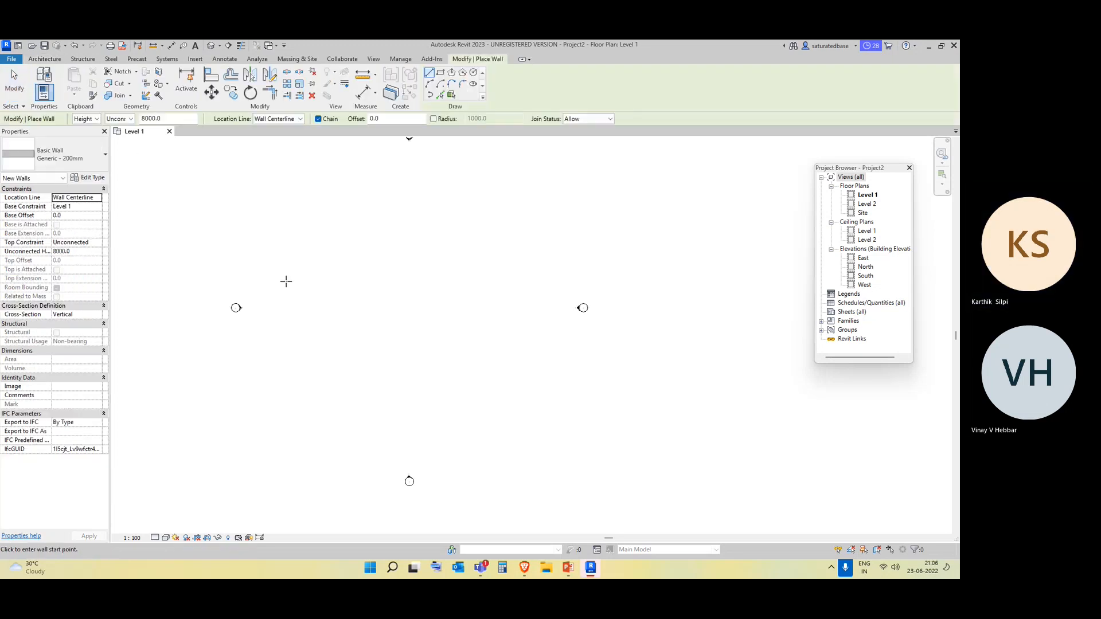
pyautogui.click(292, 286)
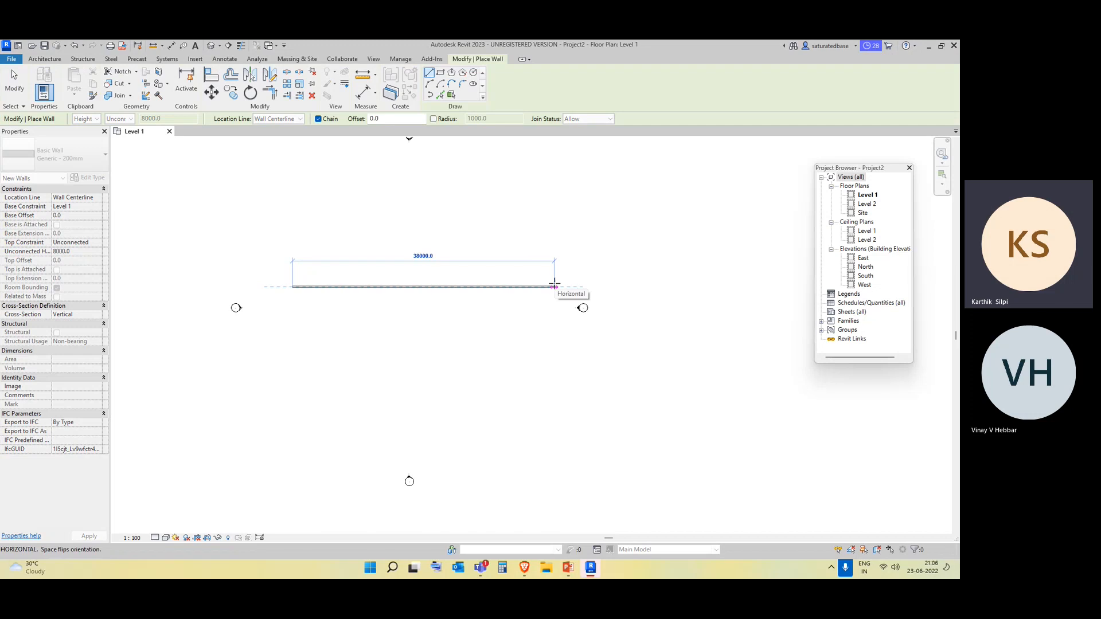
pyautogui.click(554, 284)
pyautogui.press('Escape')
pyautogui.press('Escape')
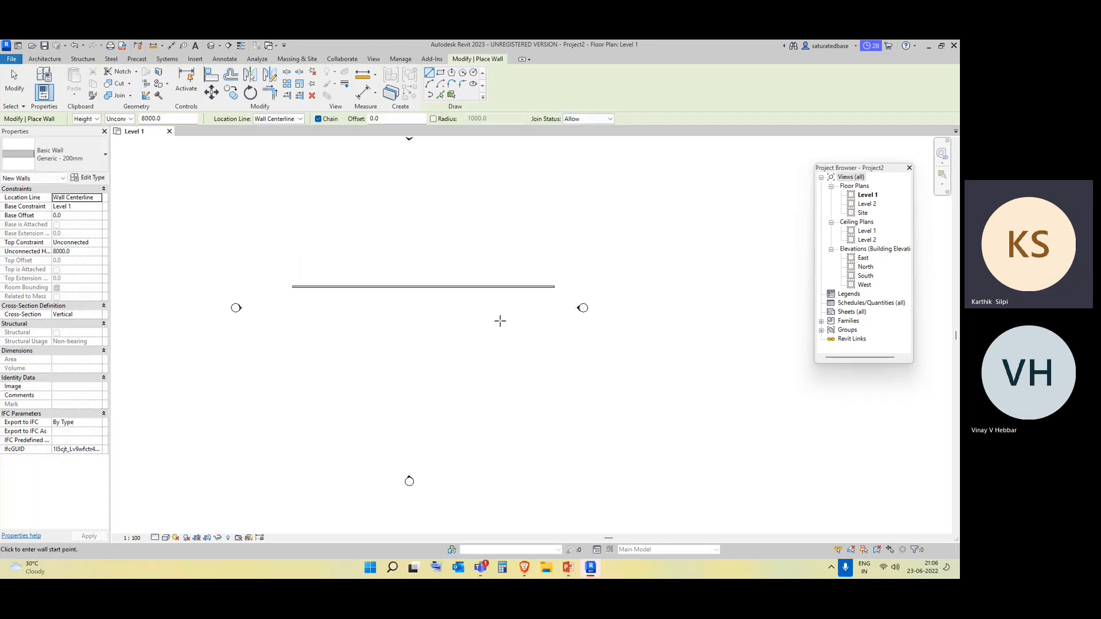
# Move the elevation marker beyond the wall's right end farther away from the wall.
pyautogui.scroll(1, 580, 332)
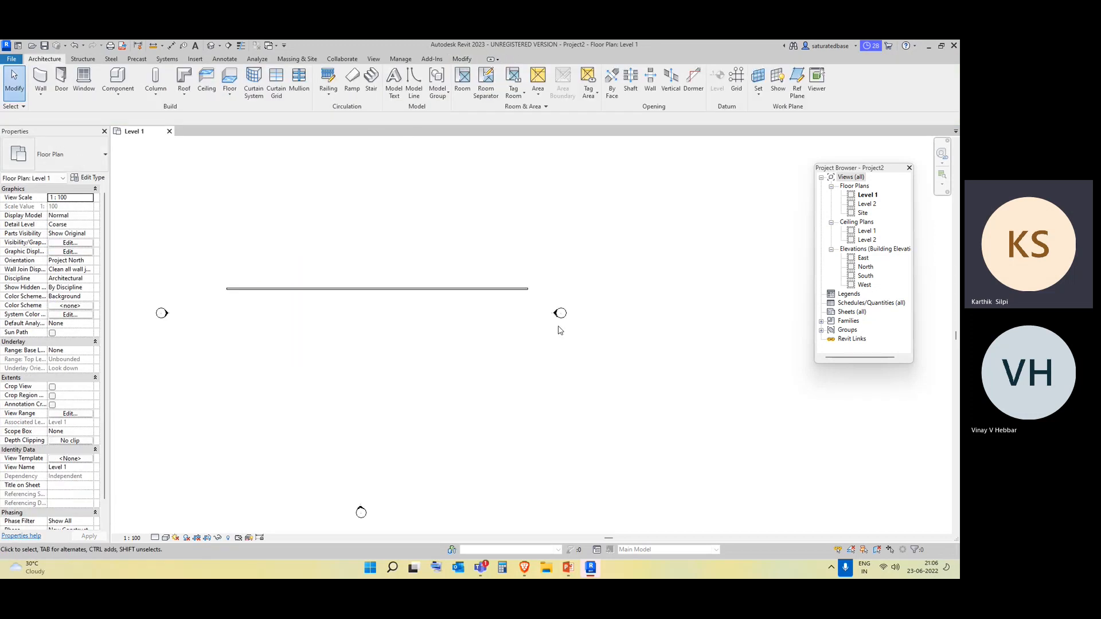
pyautogui.moveTo(580, 339)
pyautogui.mouseDown()
pyautogui.moveTo(546, 298)
pyautogui.moveTo(698, 295)
pyautogui.mouseUp()
pyautogui.click(457, 330)
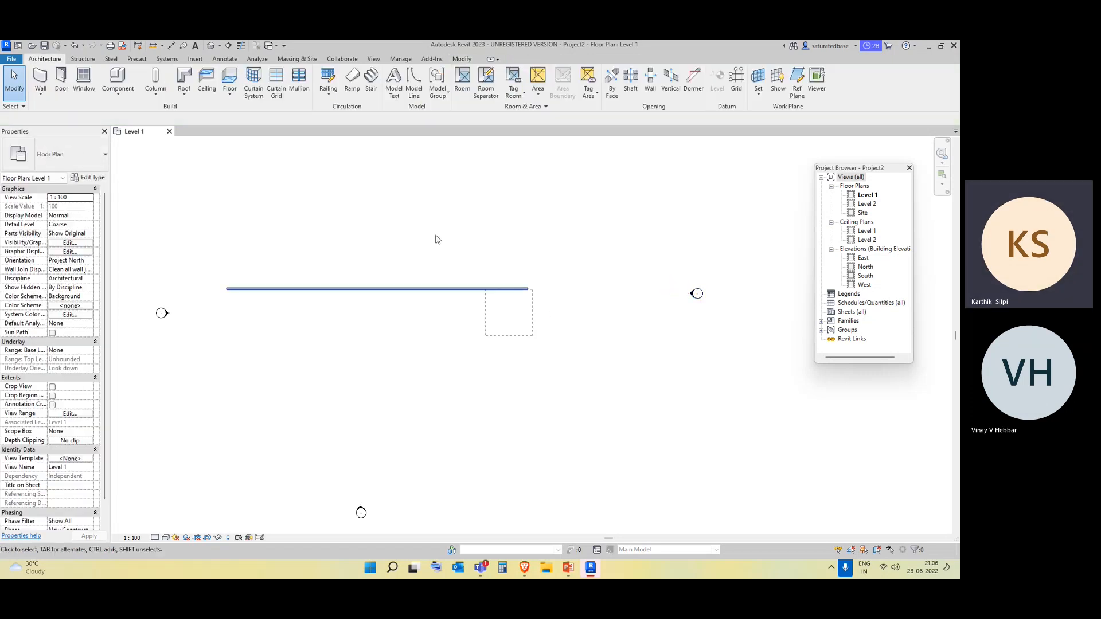
# Delete the horizontal wall from the Level 1 floor plan.
pyautogui.press('d')
pyautogui.press('e')
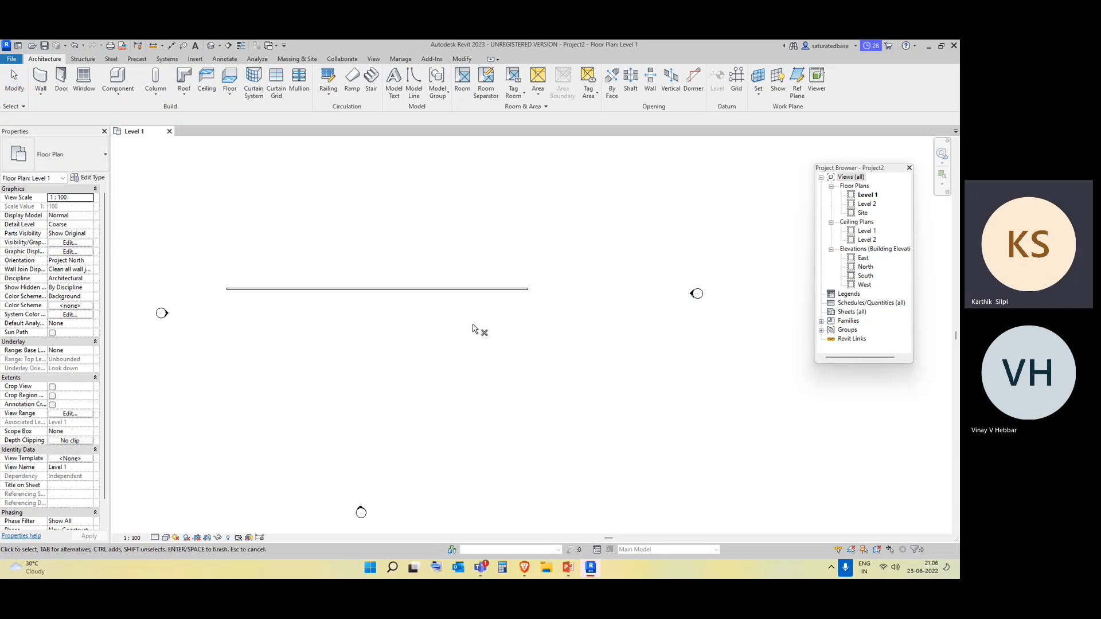
pyautogui.press('Escape')
pyautogui.click(499, 288)
pyautogui.click(476, 262)
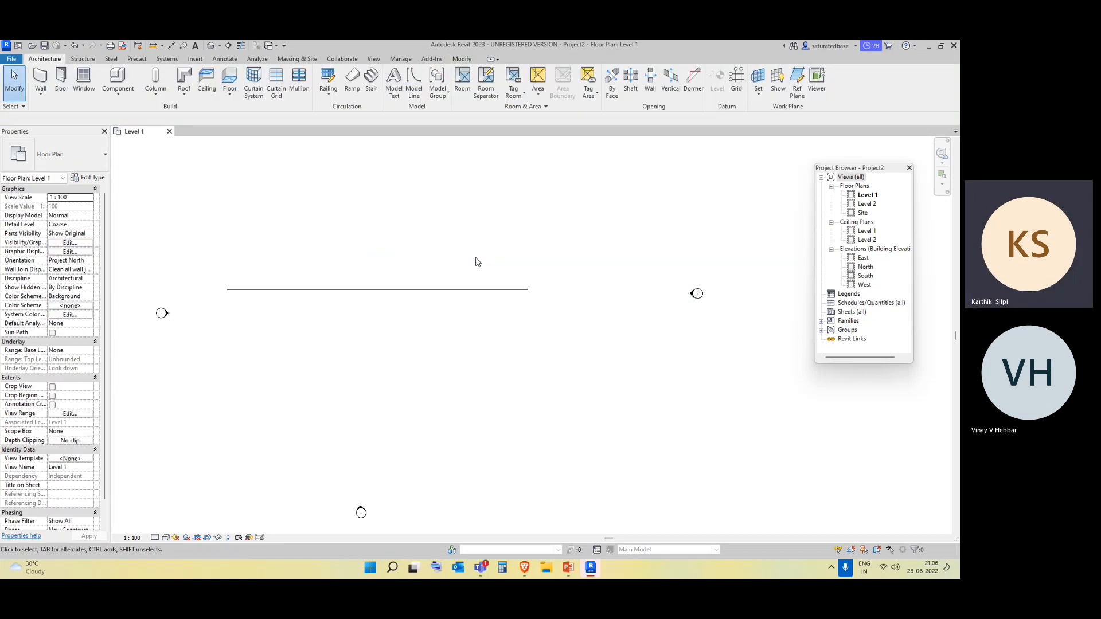
pyautogui.click(480, 289)
pyautogui.press('Delete')
# Reposition the elevation markers around the empty drawing area of the Level 1 floor plan.
pyautogui.scroll(-2, 440, 360)
pyautogui.moveTo(389, 351); pyautogui.dragTo(390, 296, button='middle')
pyautogui.scroll(-3, 383, 290)
pyautogui.moveTo(368, 344)
pyautogui.mouseDown()
pyautogui.moveTo(435, 444)
pyautogui.moveTo(235, 236)
pyautogui.mouseUp()
pyautogui.moveTo(300, 276); pyautogui.dragTo(191, 274)
pyautogui.moveTo(420, 297); pyautogui.dragTo(448, 352, button='middle')
pyautogui.click(448, 352)
pyautogui.moveTo(442, 317); pyautogui.dragTo(377, 257)
pyautogui.moveTo(414, 288)
pyautogui.mouseDown()
pyautogui.moveTo(369, 229)
pyautogui.moveTo(383, 215)
pyautogui.mouseUp()
pyautogui.scroll(-2, 448, 346)
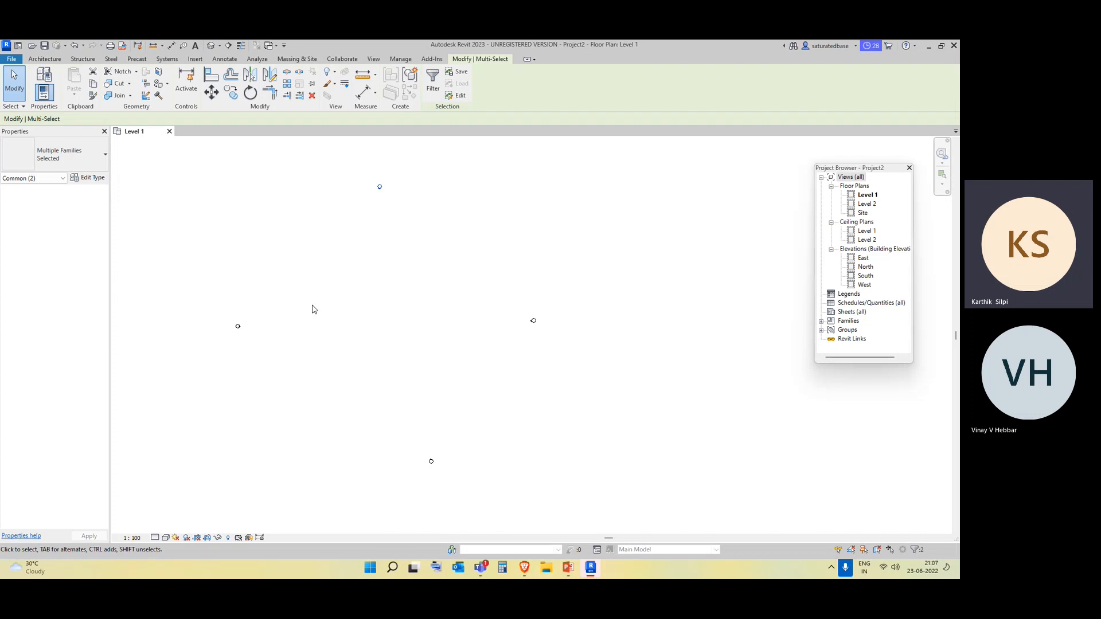
pyautogui.click(322, 269)
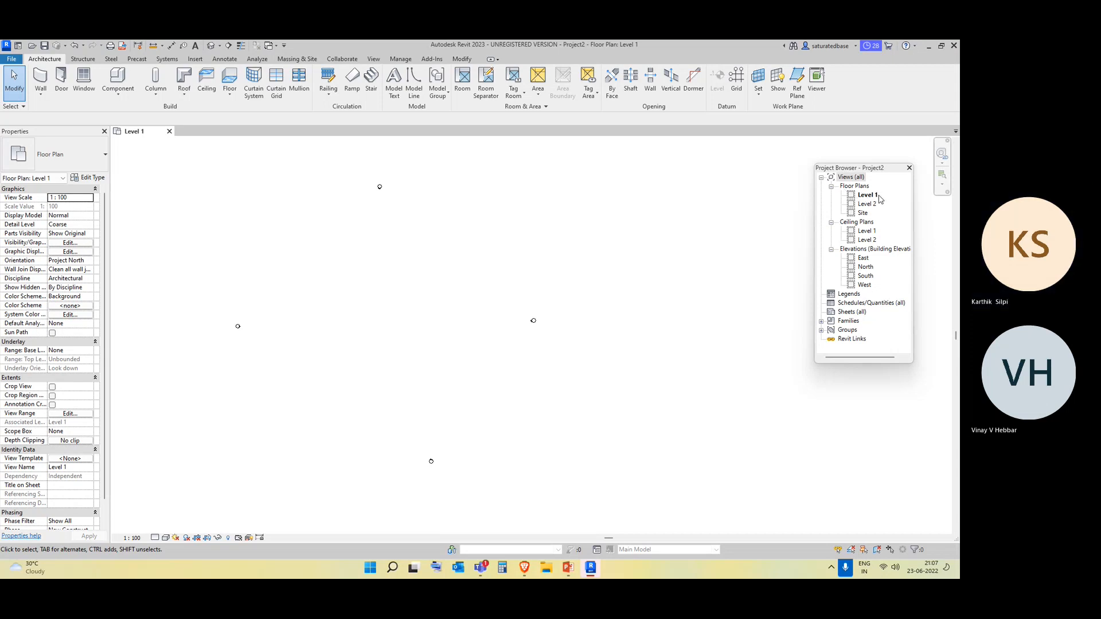
# Open the East elevation and delete Level 2 together with its floor plan and ceiling plan views.
pyautogui.doubleClick(863, 260)
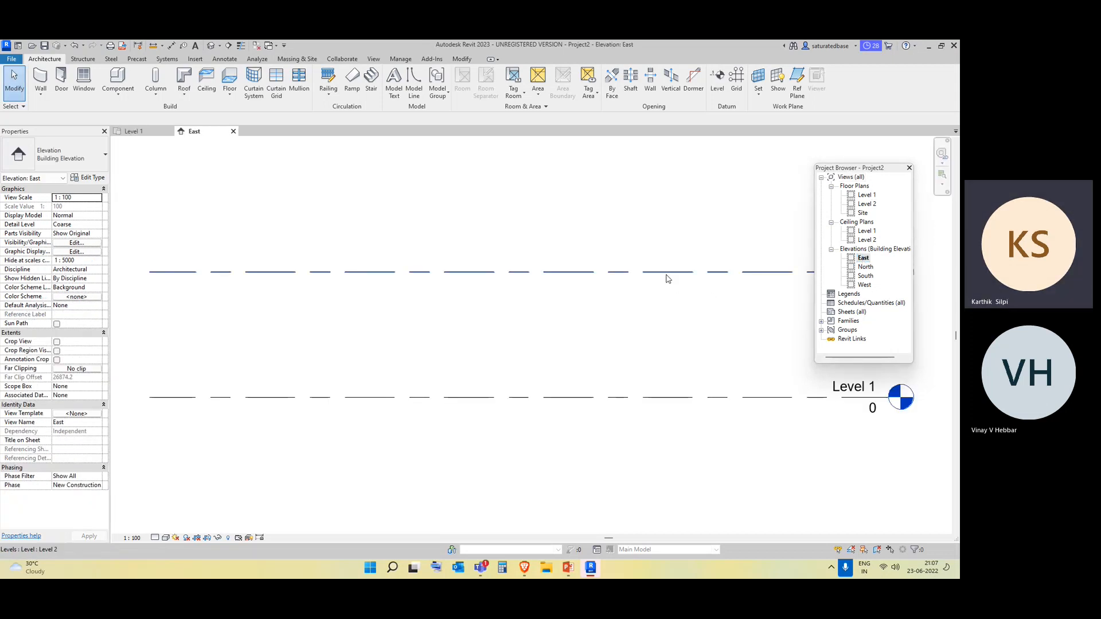
pyautogui.scroll(-2, 576, 327)
pyautogui.moveTo(682, 367); pyautogui.dragTo(602, 361, button='middle')
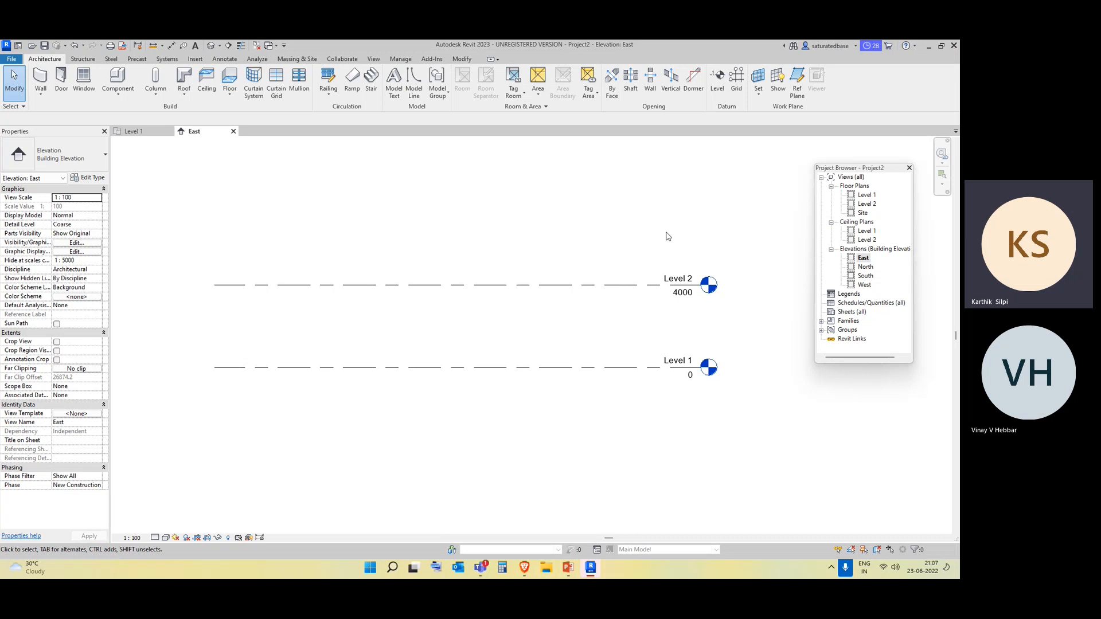
pyautogui.click(706, 285)
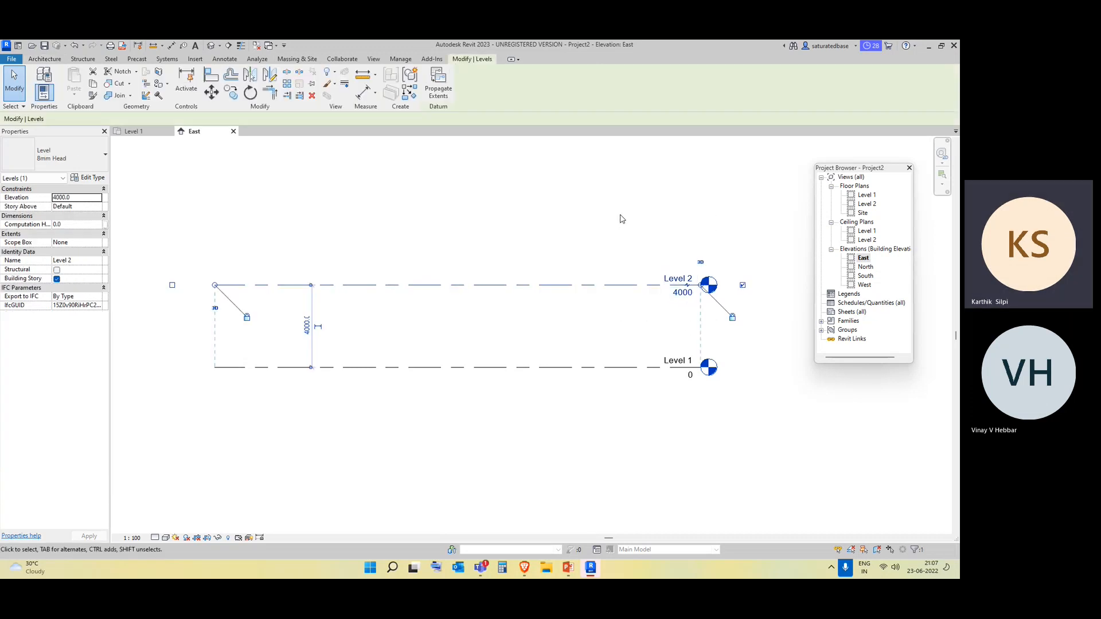
pyautogui.press('Delete')
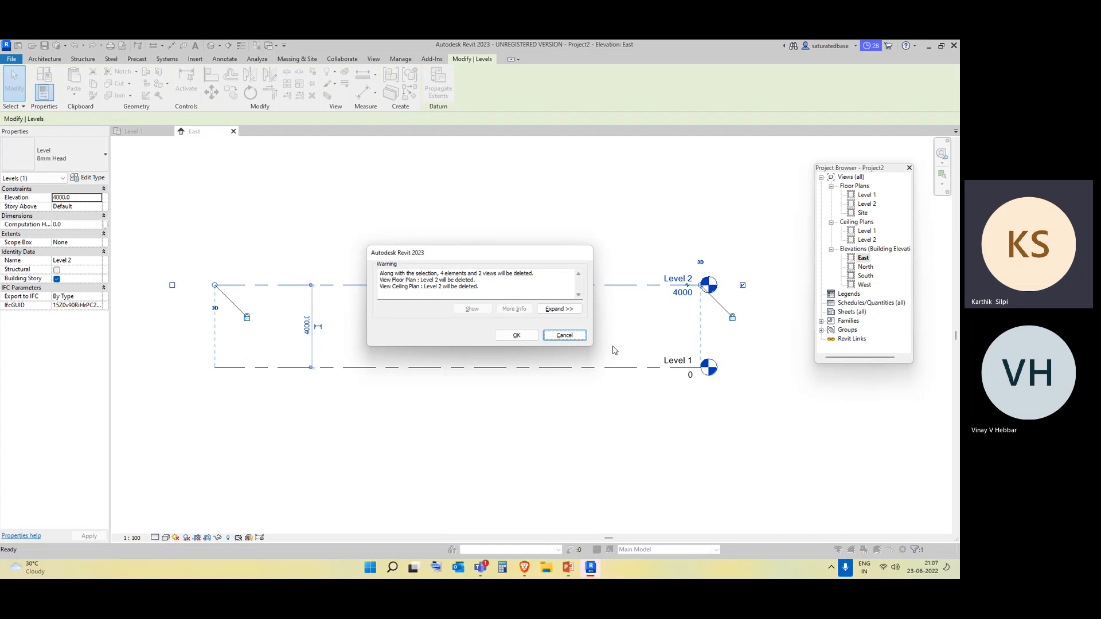
pyautogui.click(516, 336)
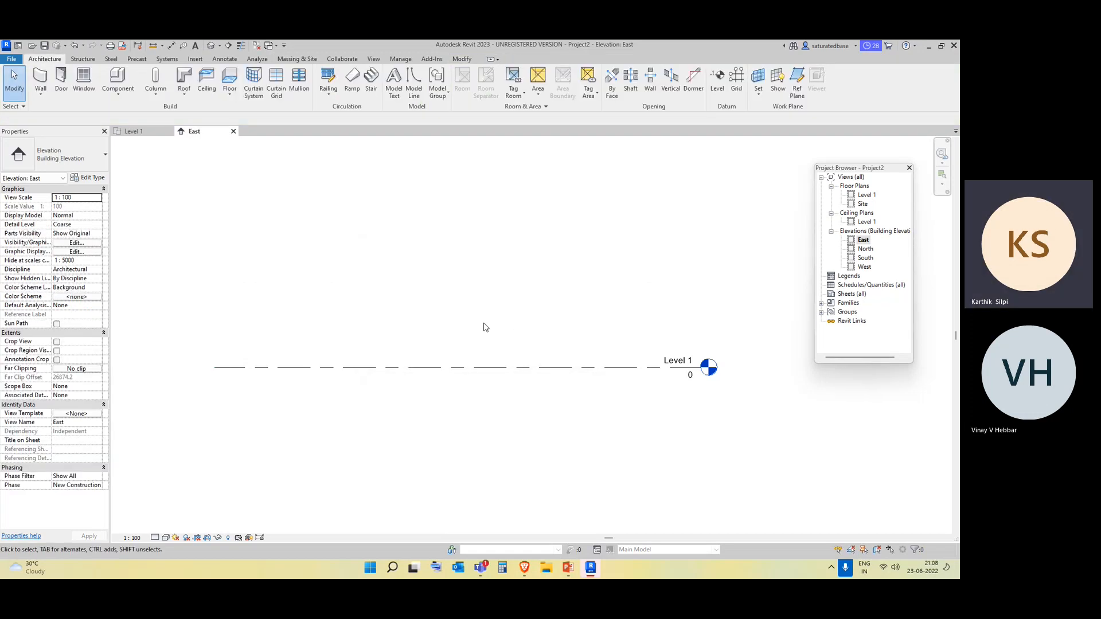
# Examine the Level 1 floor plan and return to the East elevation.
pyautogui.moveTo(612, 286); pyautogui.dragTo(589, 295, button='middle')
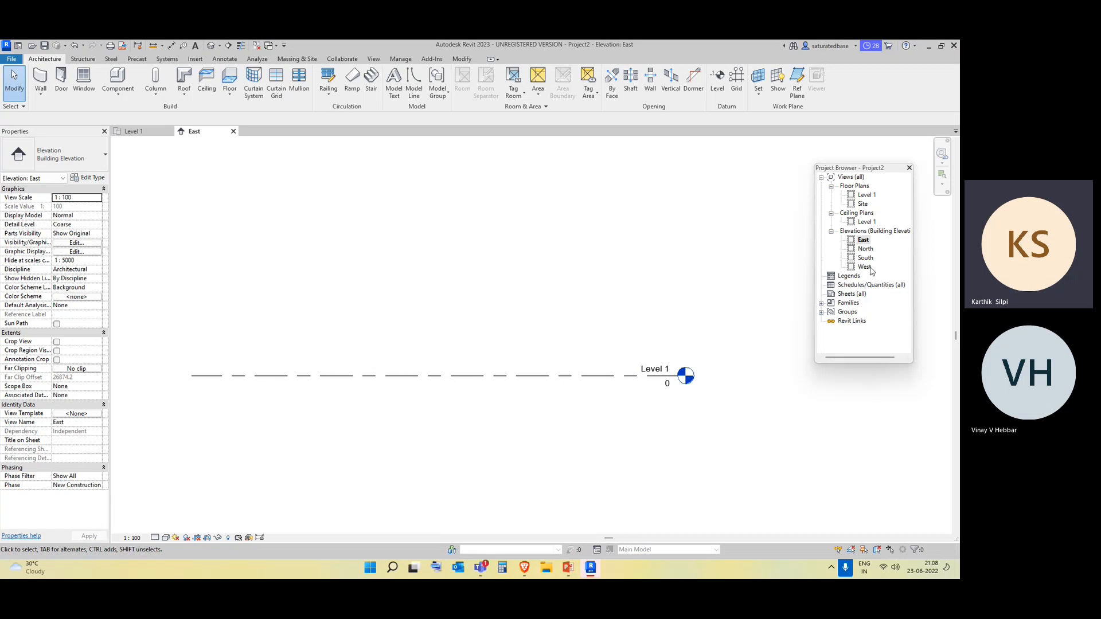
pyautogui.doubleClick(866, 195)
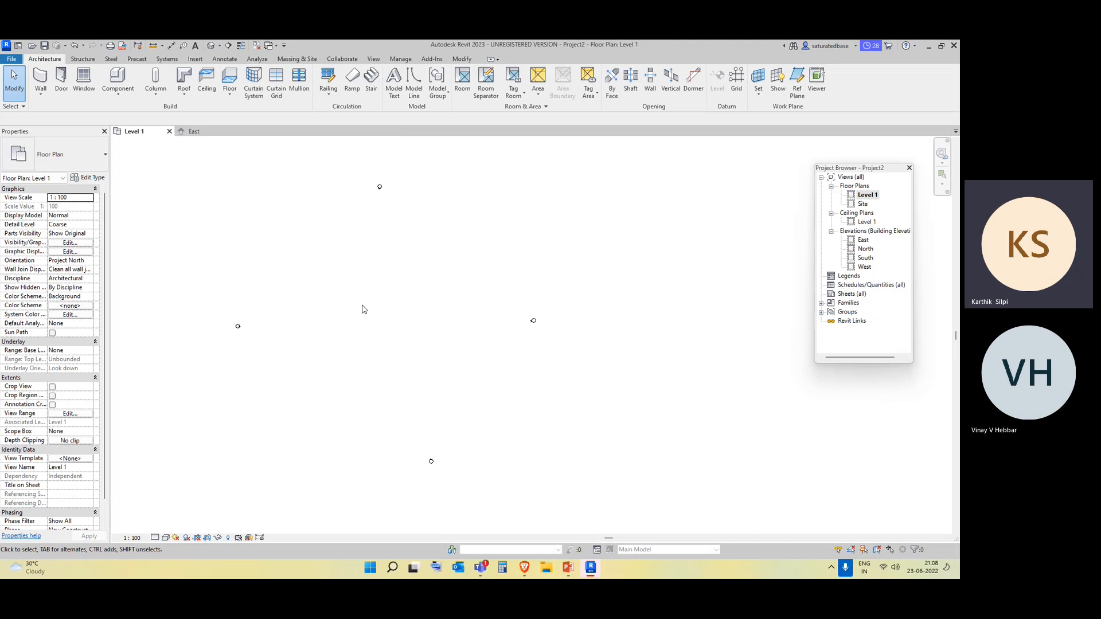
pyautogui.doubleClick(863, 241)
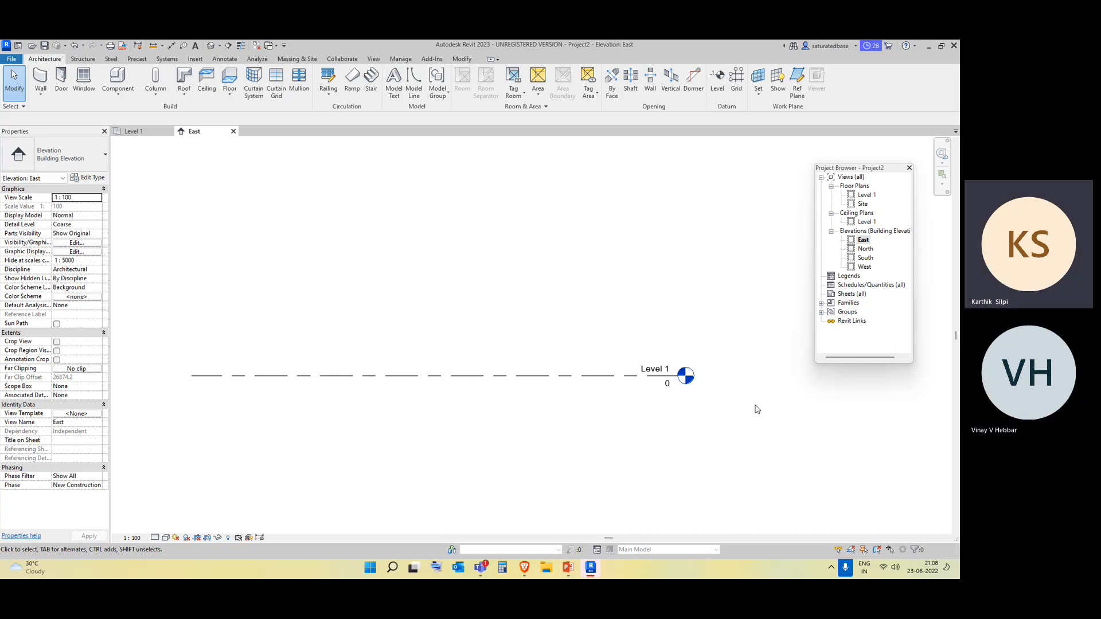
pyautogui.moveTo(775, 383); pyautogui.dragTo(701, 386, button='middle')
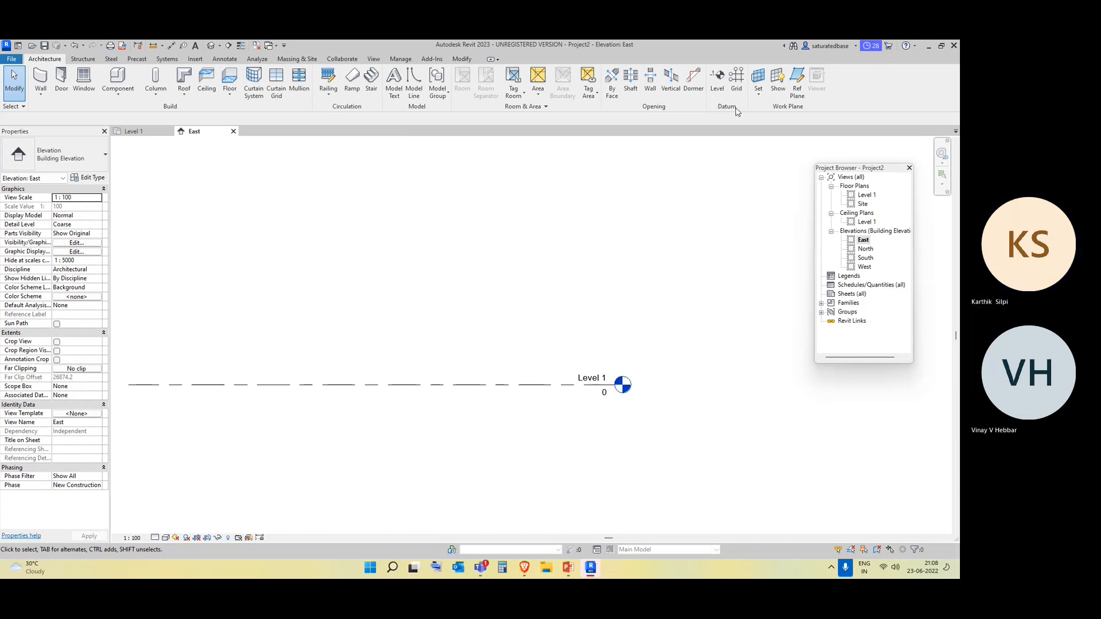
# Draw a new level line about 4100 mm above Level 1 in the East elevation, ending in line with Level 1's head.
pyautogui.click(719, 83)
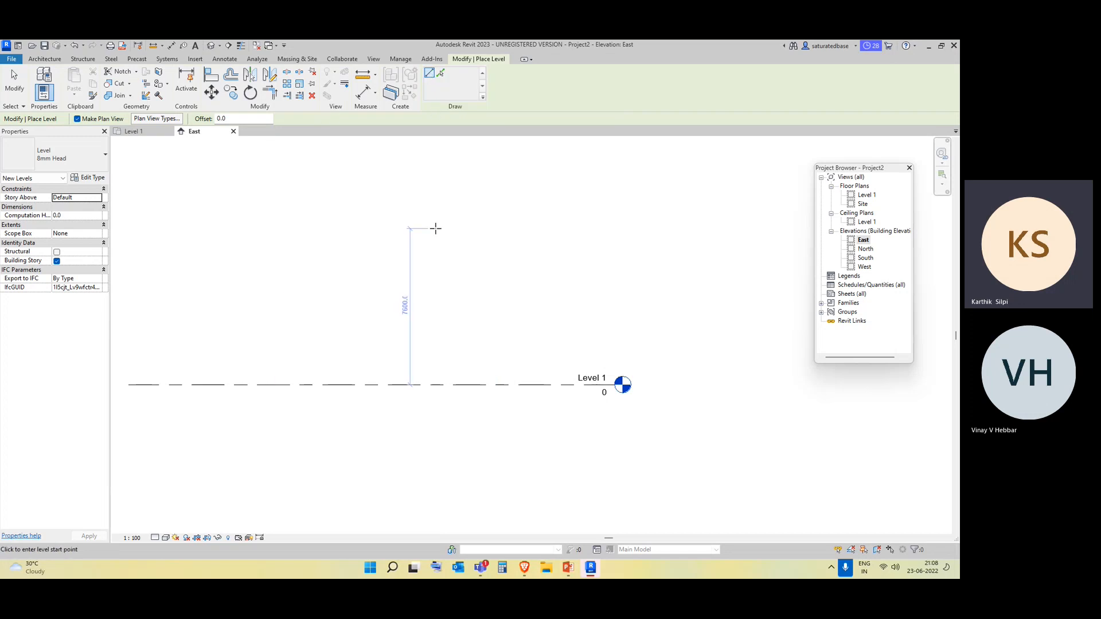
pyautogui.scroll(-2, 436, 228)
pyautogui.click(431, 75)
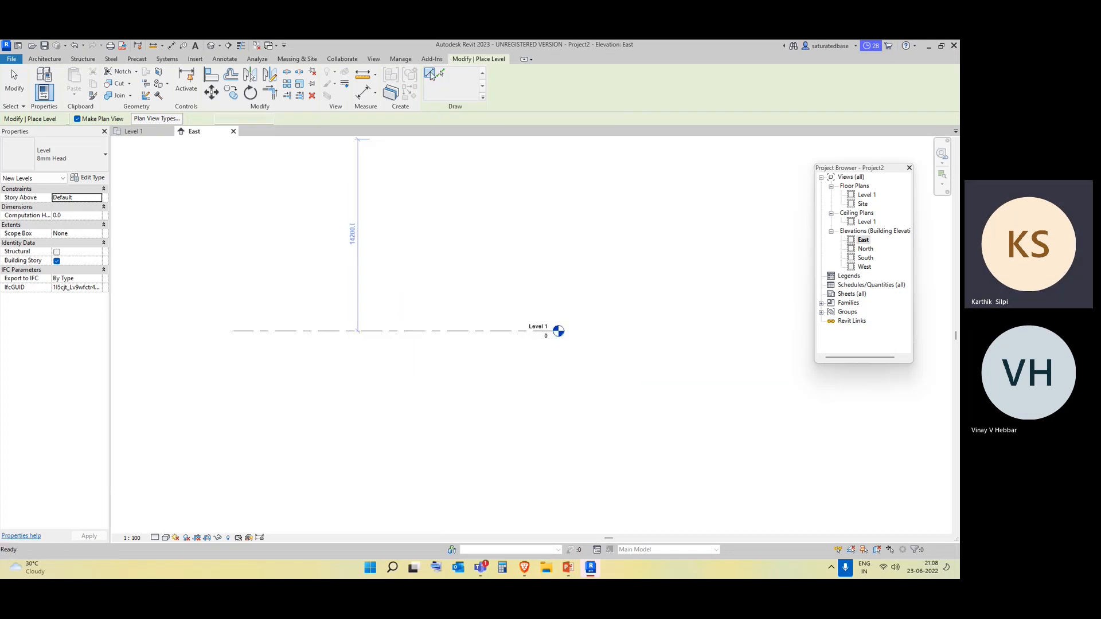
pyautogui.scroll(1, 319, 316)
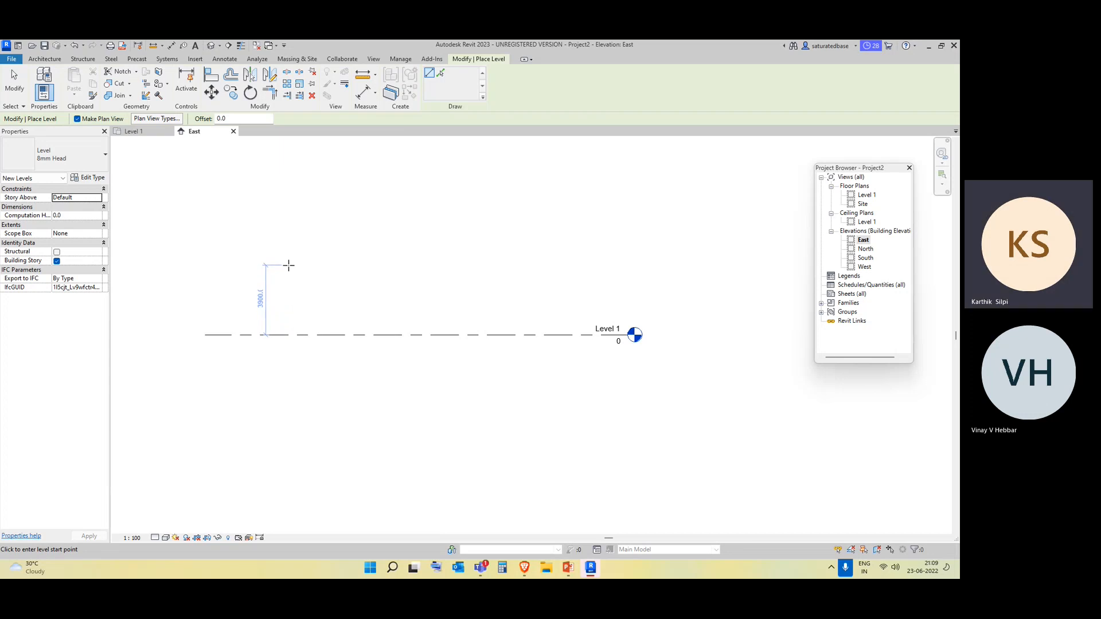
pyautogui.click(250, 263)
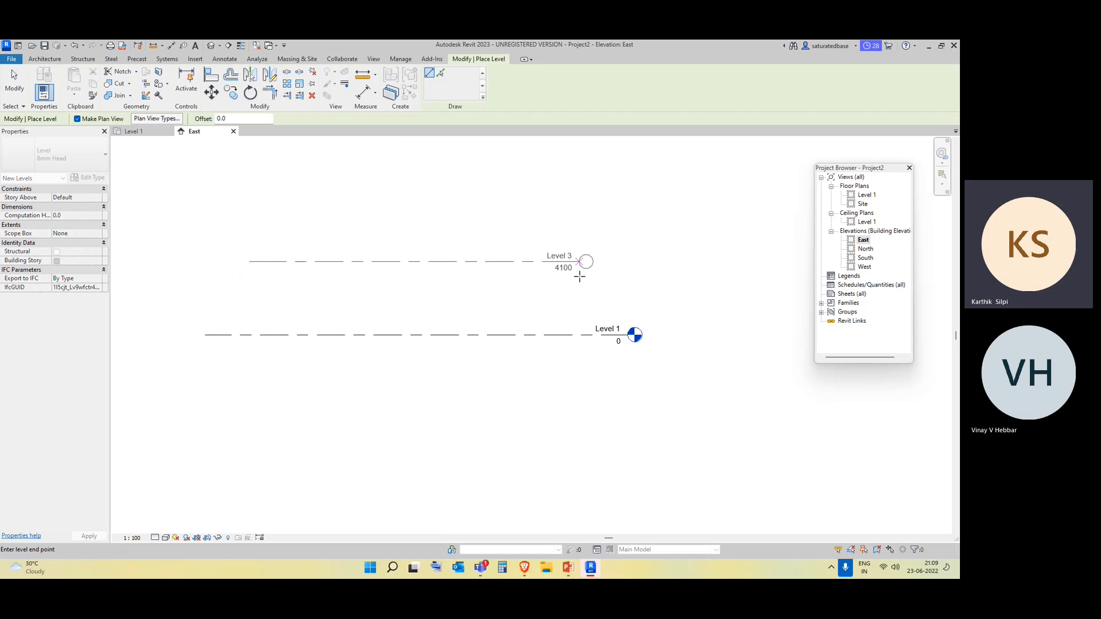
pyautogui.click(628, 263)
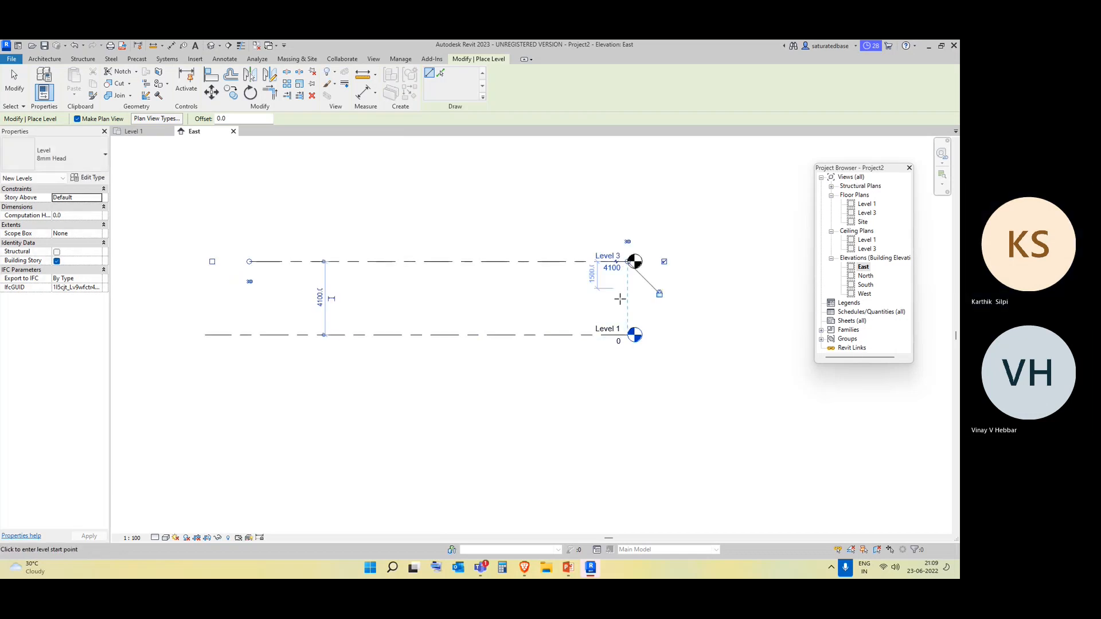
pyautogui.press('Escape')
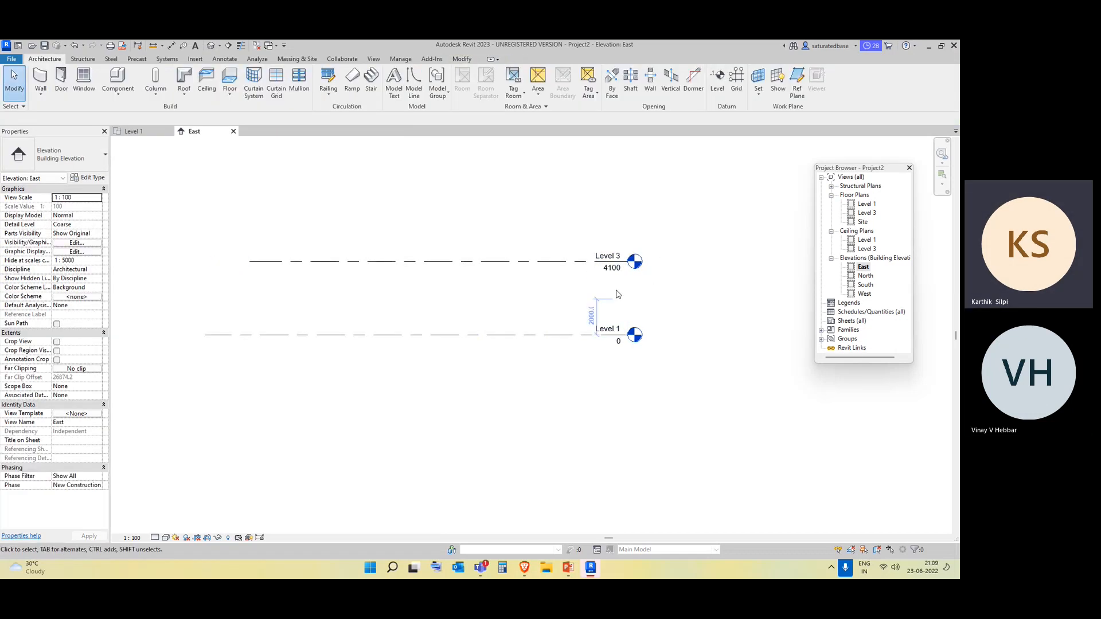
# Set the elevation of the new level above Level 1 to 4000.
pyautogui.doubleClick(613, 271)
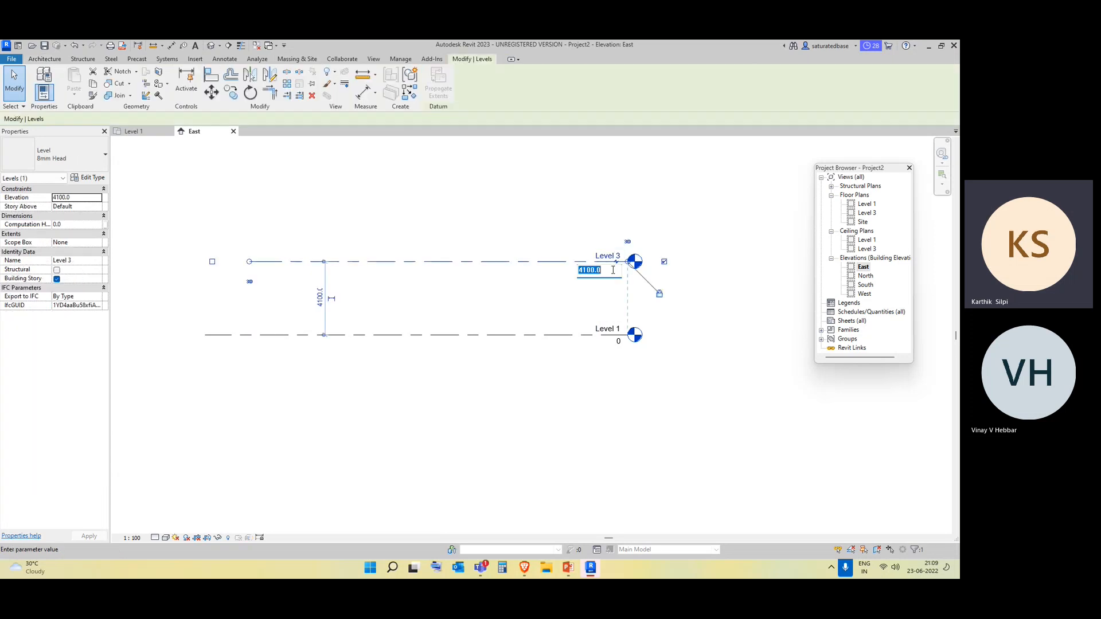
pyautogui.write('4')
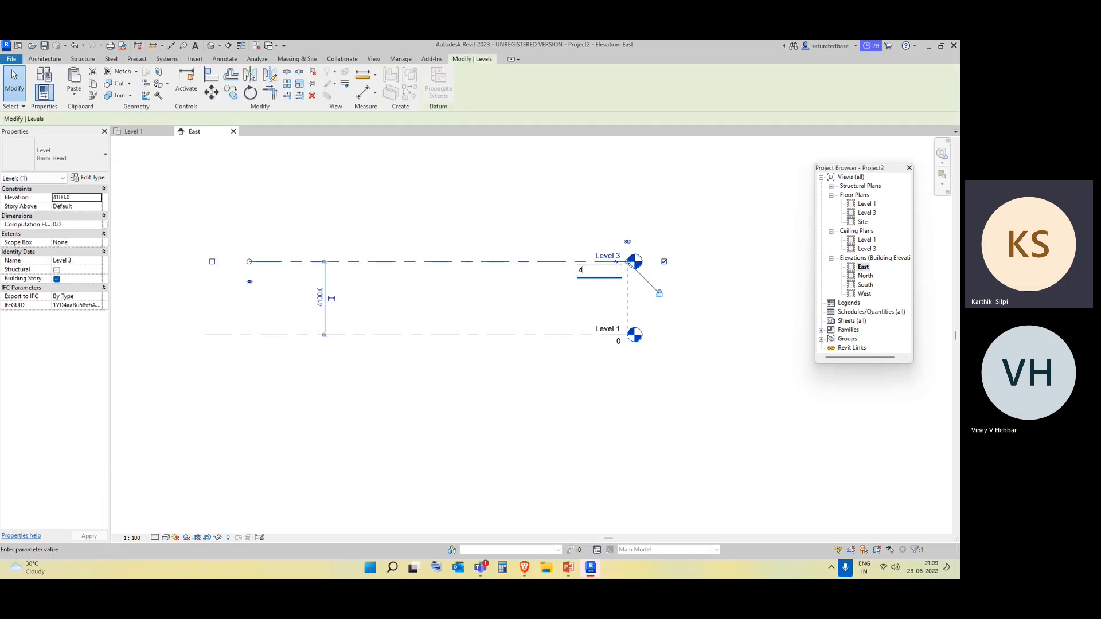
pyautogui.press('Return')
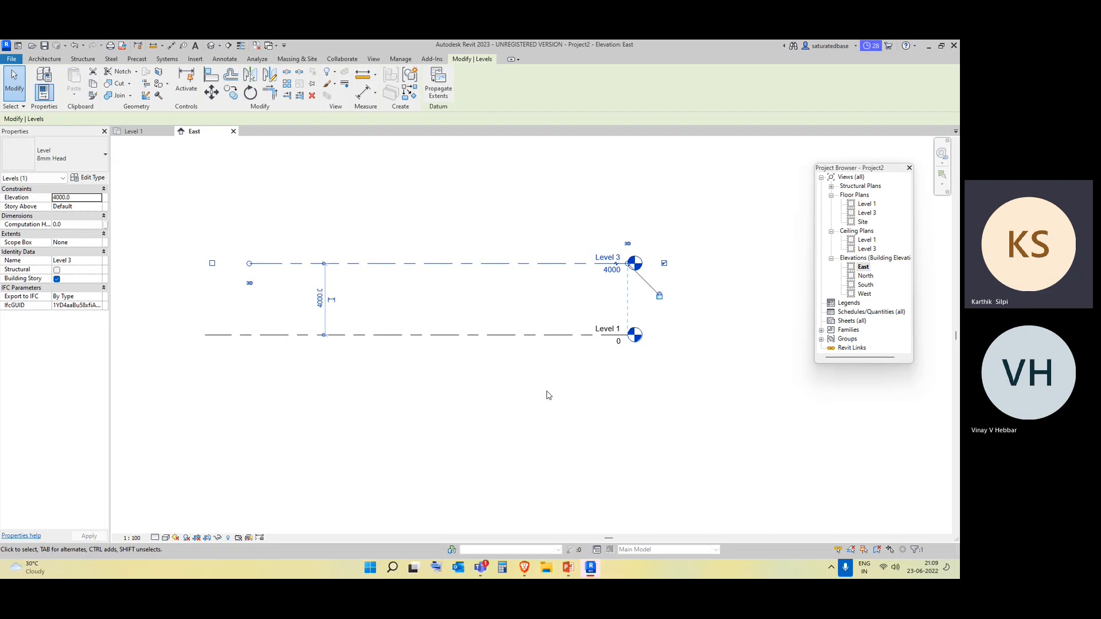
pyautogui.moveTo(553, 419); pyautogui.dragTo(487, 443, button='middle')
pyautogui.click(345, 184)
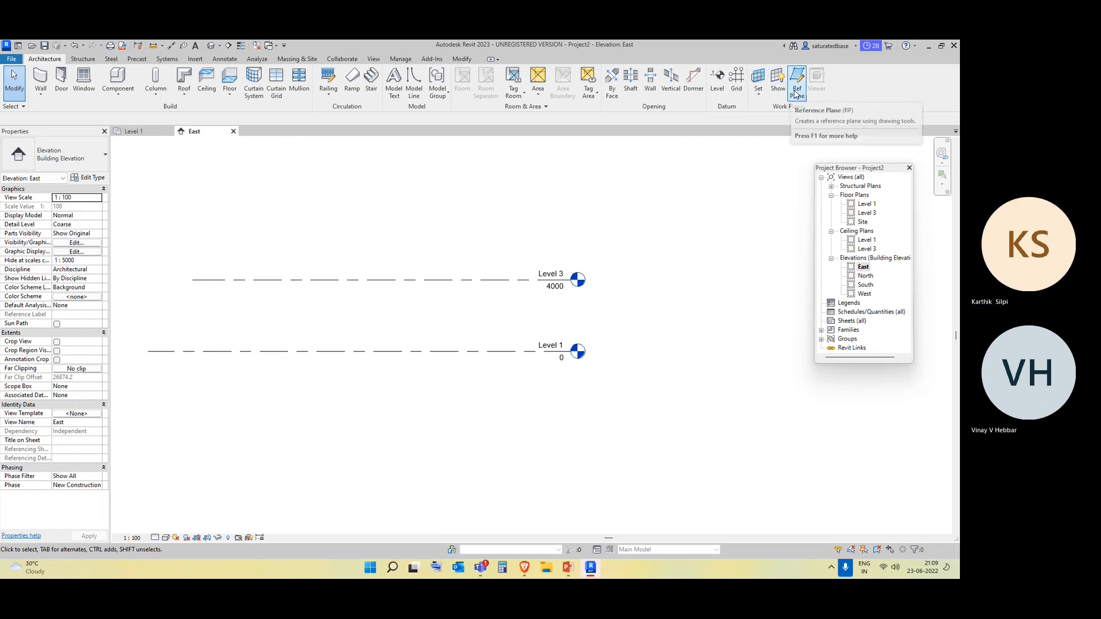
# Add three more levels above Level 3 by picking each topmost level line in turn with an offset of 4000.
pyautogui.click(717, 83)
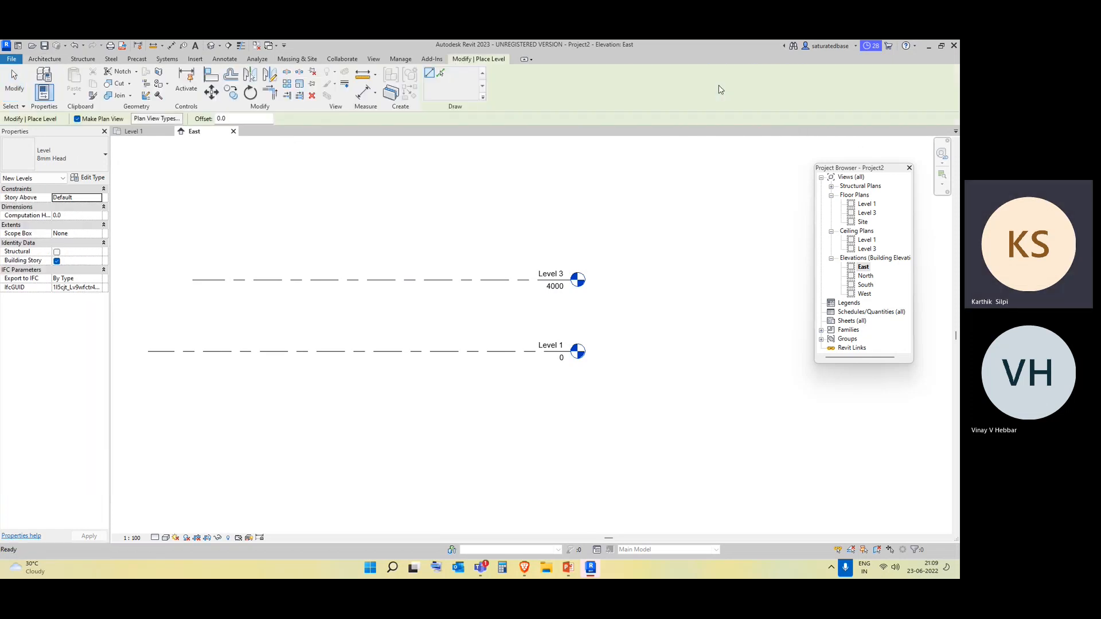
pyautogui.click(442, 76)
pyautogui.moveTo(233, 118); pyautogui.dragTo(209, 118)
pyautogui.write('400')
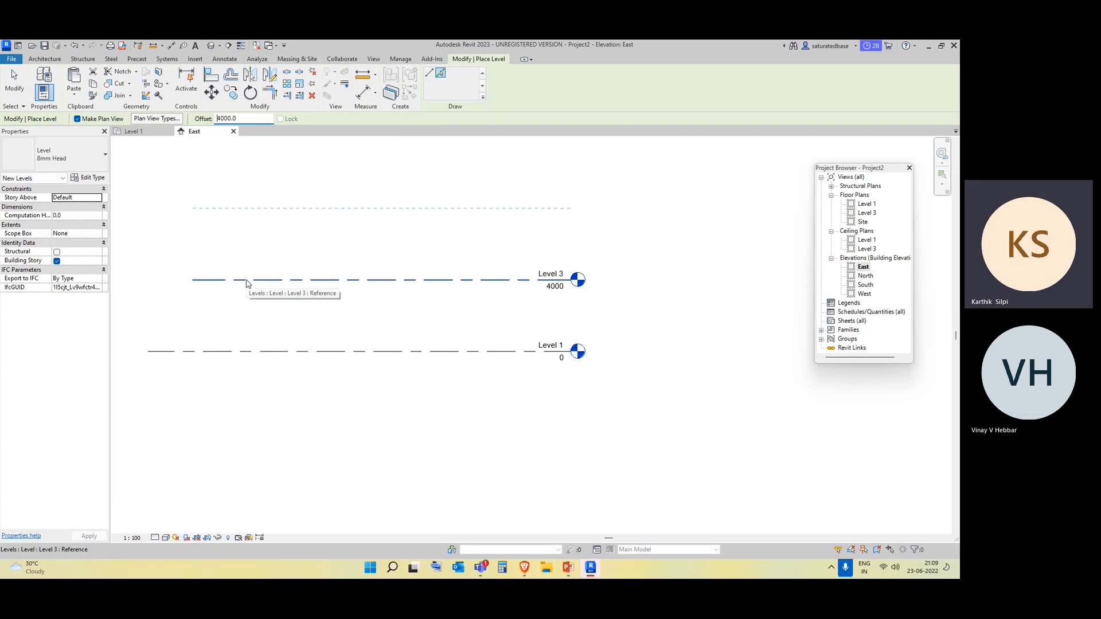
pyautogui.click(246, 281)
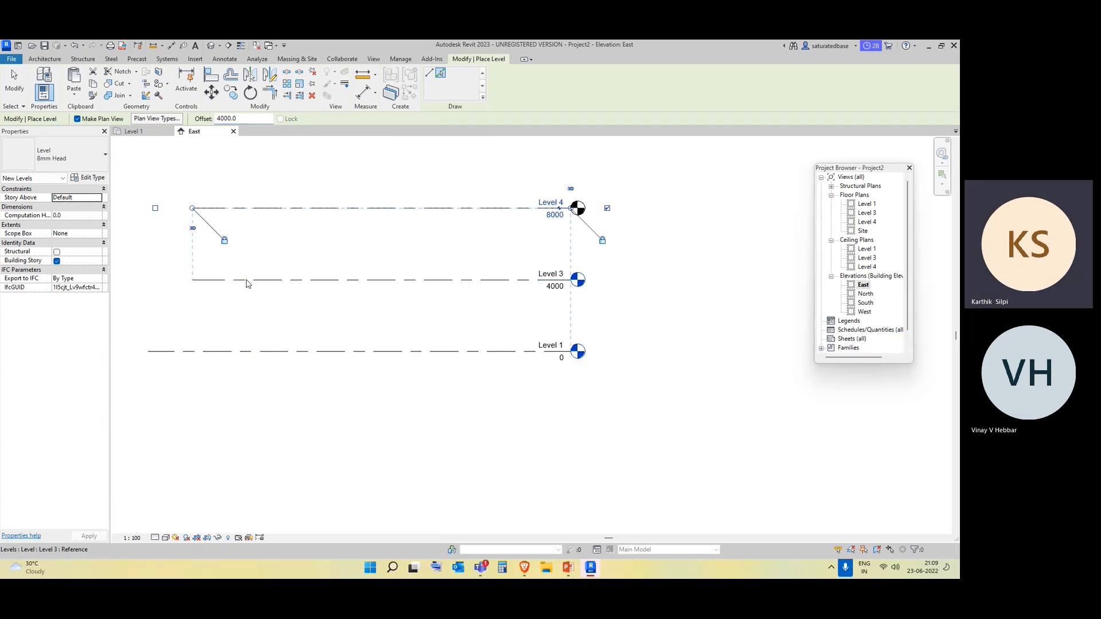
pyautogui.click(290, 208)
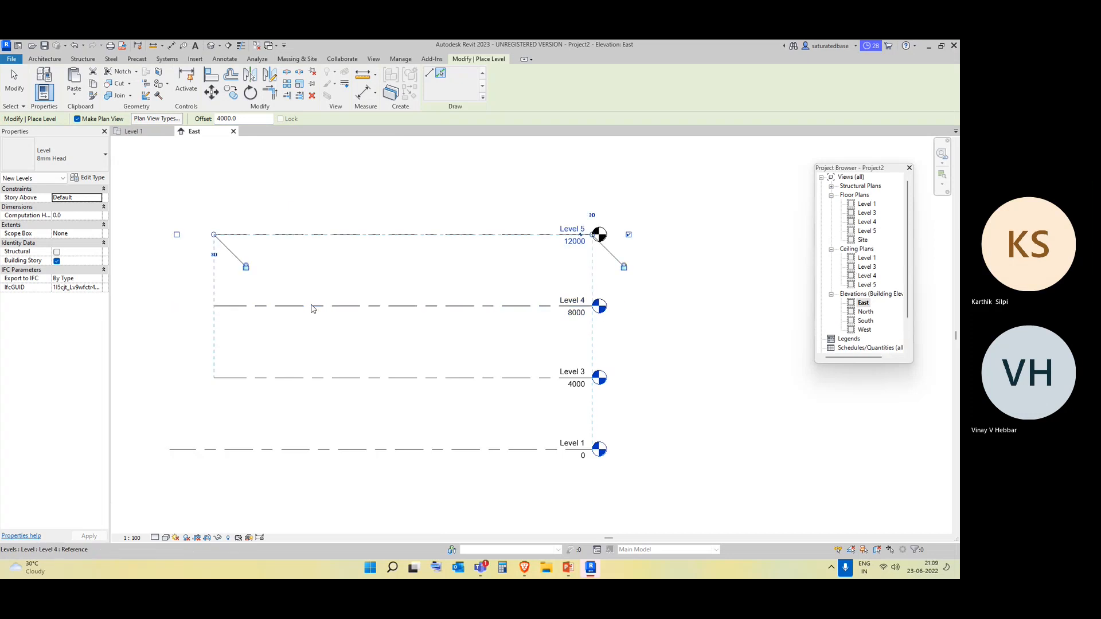
pyautogui.click(310, 235)
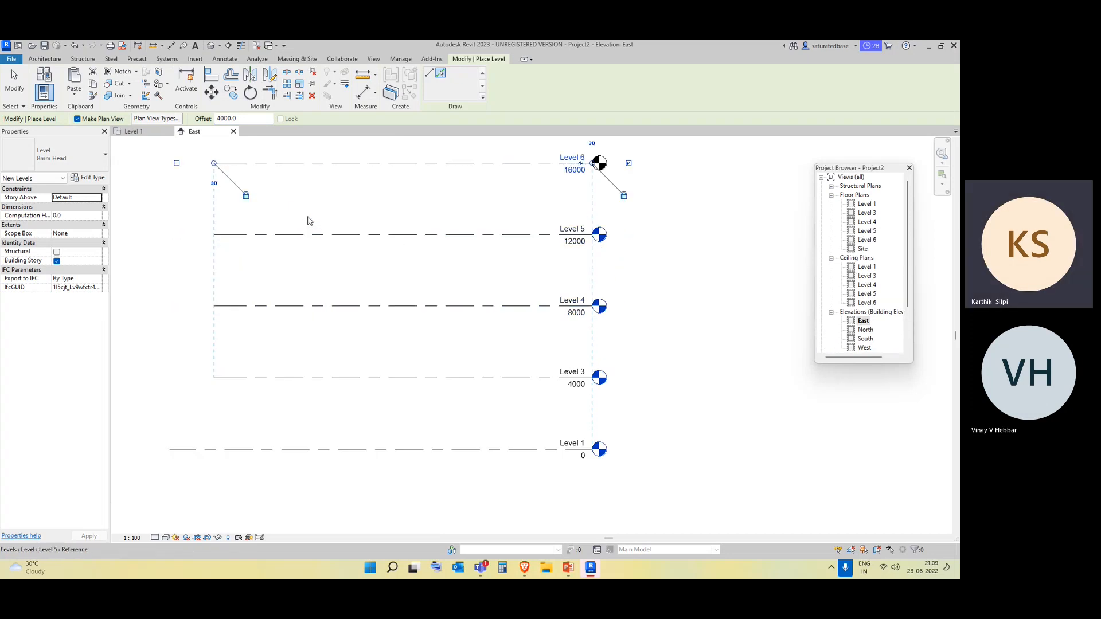
# Try to add a level offset 4000 from Level 1, undo it and leave the Level command.
pyautogui.click(179, 453)
pyautogui.press('Escape')
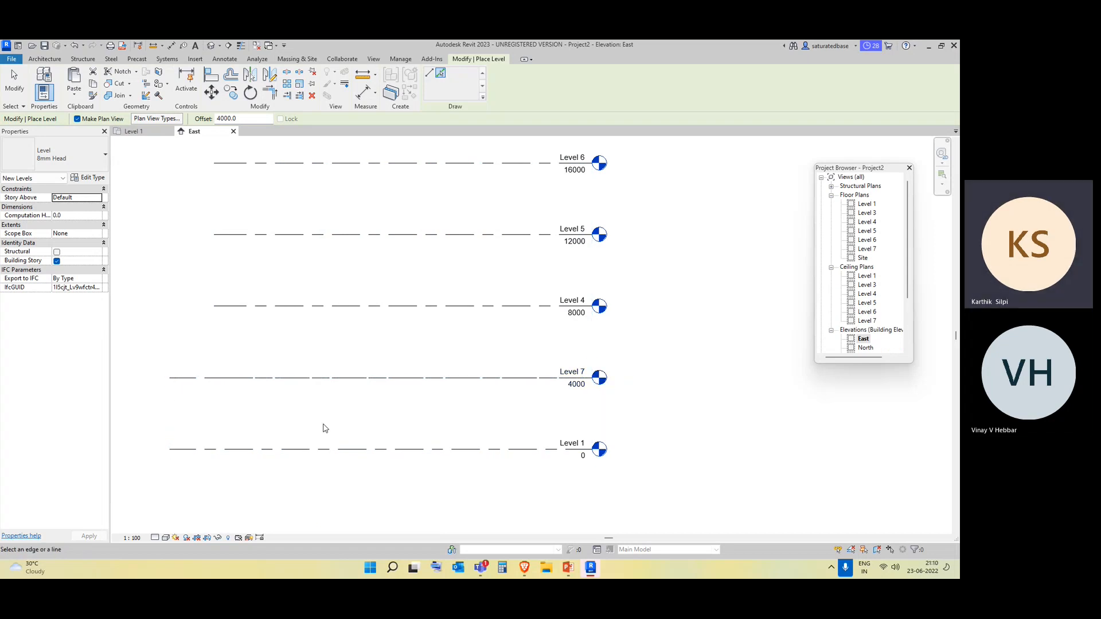
pyautogui.hotkey('ctrl', 'z')
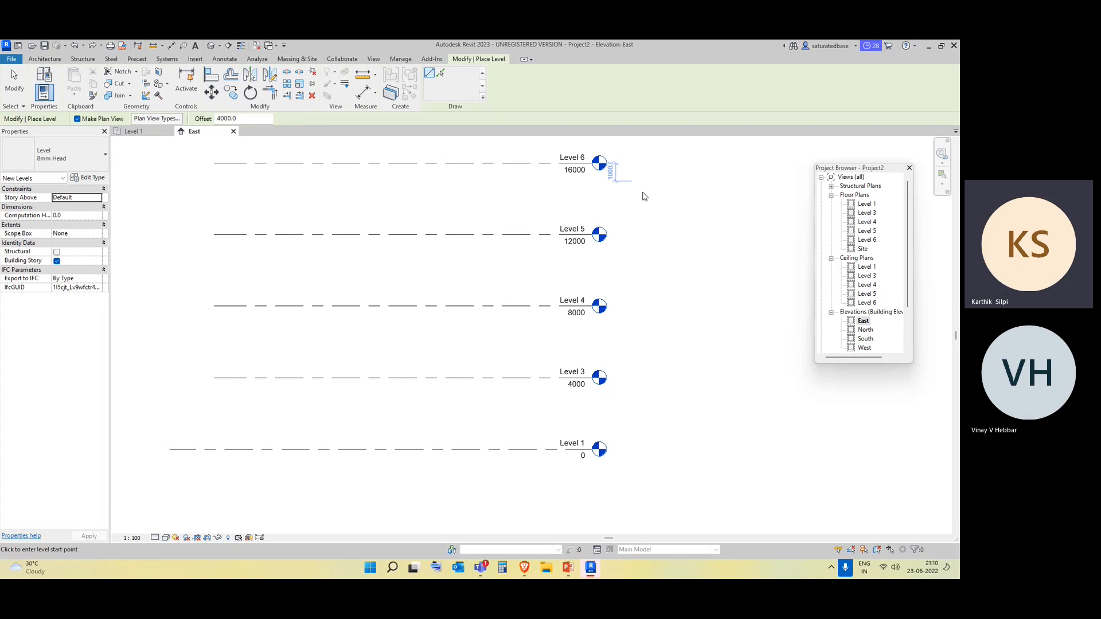
pyautogui.press('Escape')
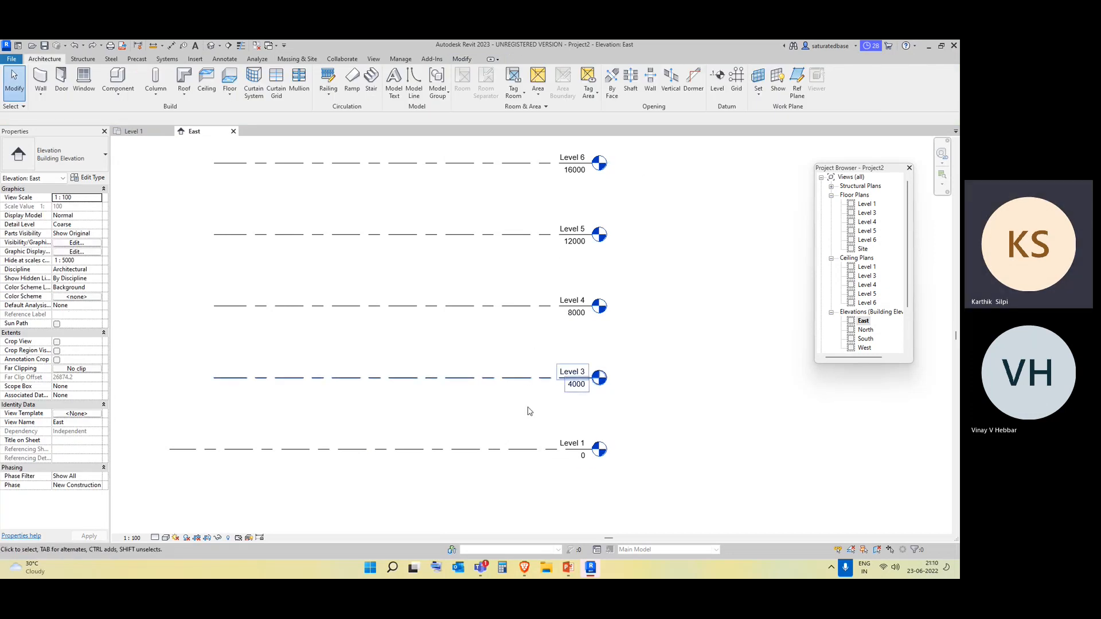
# Rename Level 1 as 00-GF and rename its corresponding views too.
pyautogui.moveTo(573, 456); pyautogui.dragTo(580, 470, button='middle')
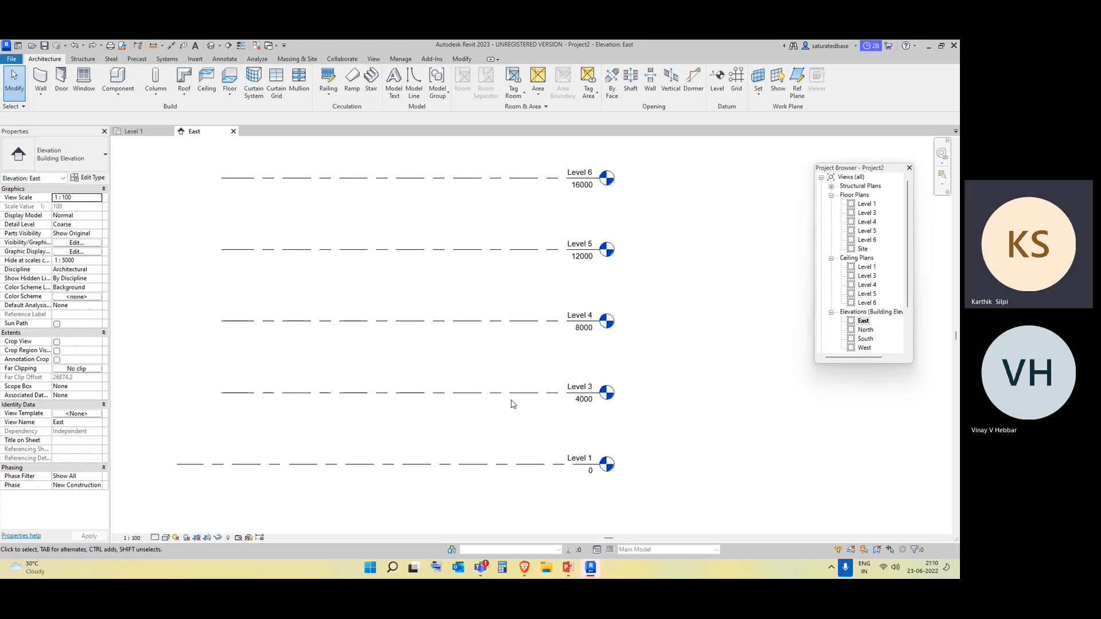
pyautogui.click(584, 465)
pyautogui.click(583, 460)
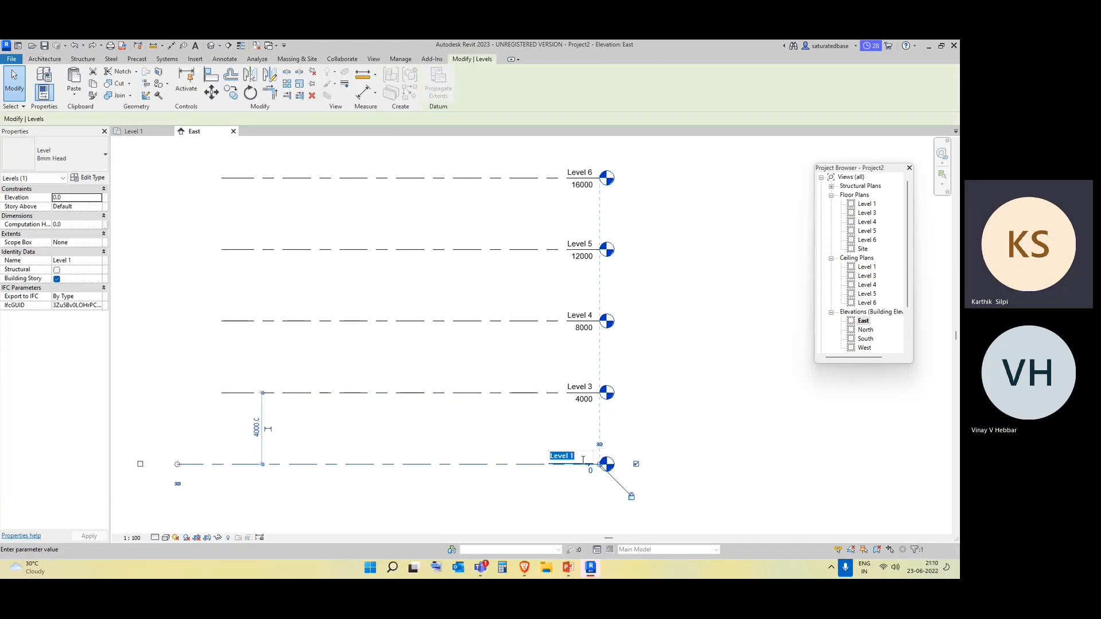
pyautogui.write('00-GF')
pyautogui.press('Return')
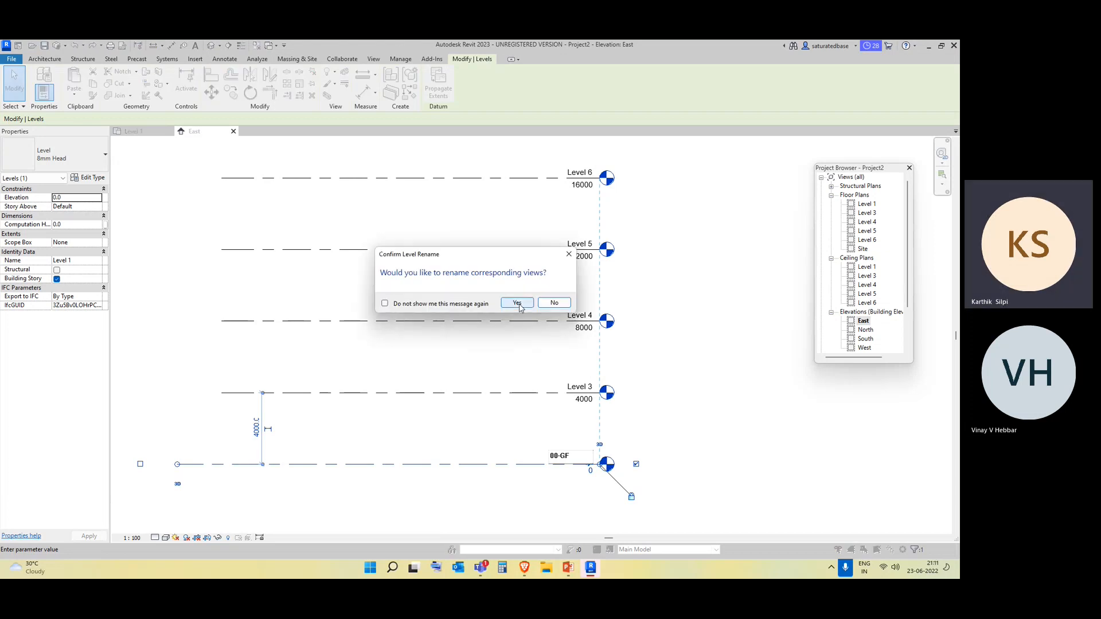
pyautogui.click(464, 309)
pyautogui.click(517, 303)
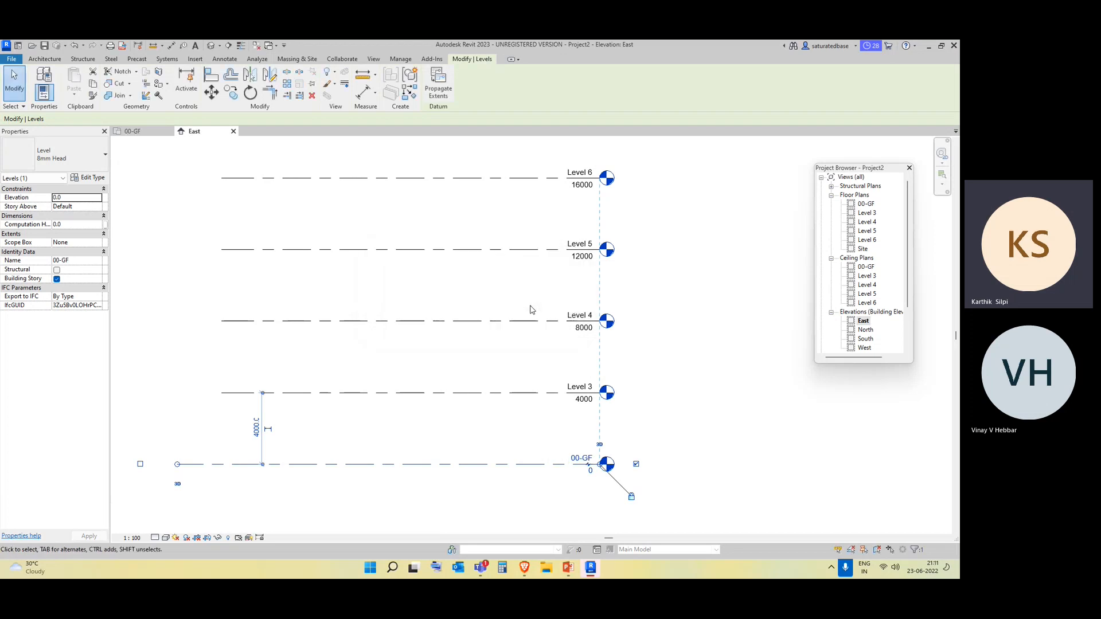
# Rename Level 3 and its corresponding views as 01-First floor.
pyautogui.click(580, 386)
pyautogui.click(579, 384)
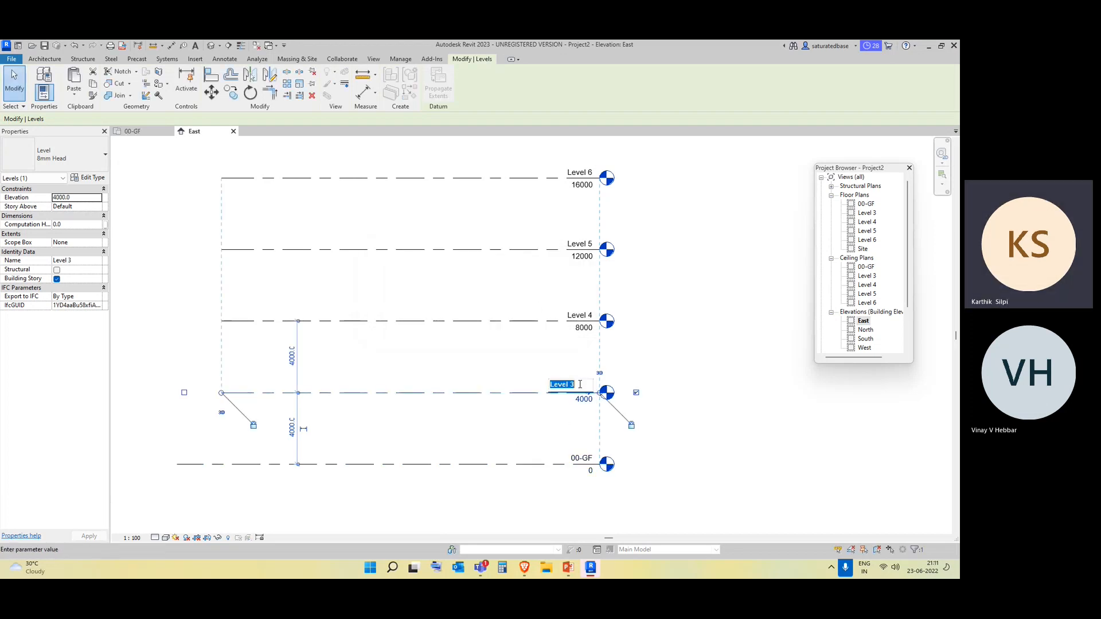
pyautogui.write('01-First floor')
pyautogui.press('Return')
# Rename Level 4 and its corresponding views as 02-Second Floor.
pyautogui.click(584, 319)
pyautogui.click(584, 317)
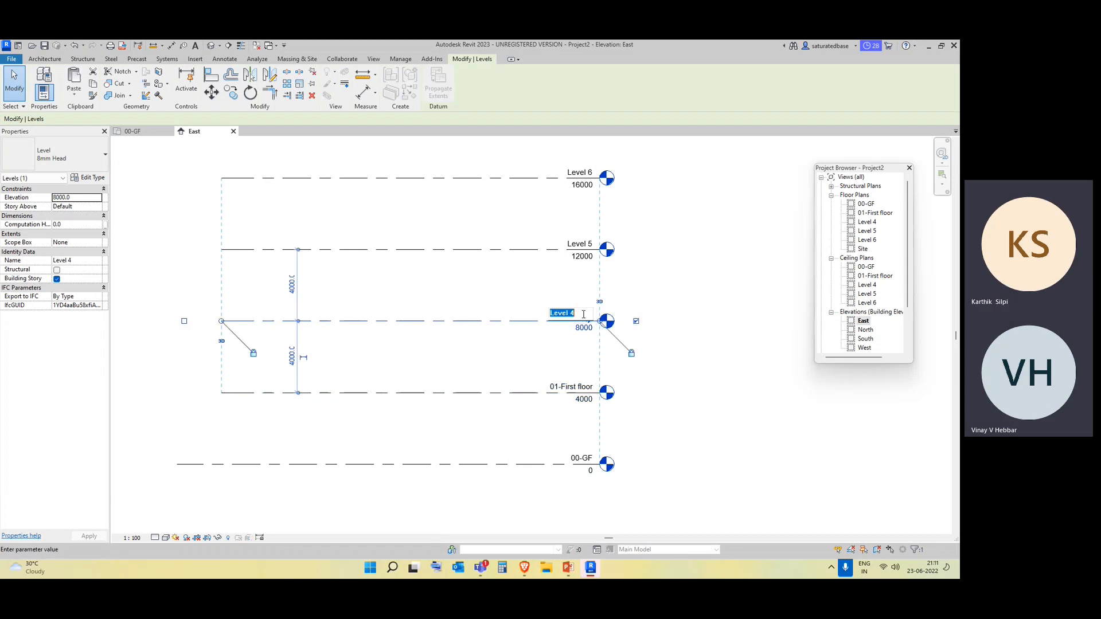
pyautogui.write('02-S')
pyautogui.write('econd Floor')
pyautogui.press('Return')
# Rename Level 5 and its corresponding views as 03-Third Floor.
pyautogui.click(587, 245)
pyautogui.click(586, 243)
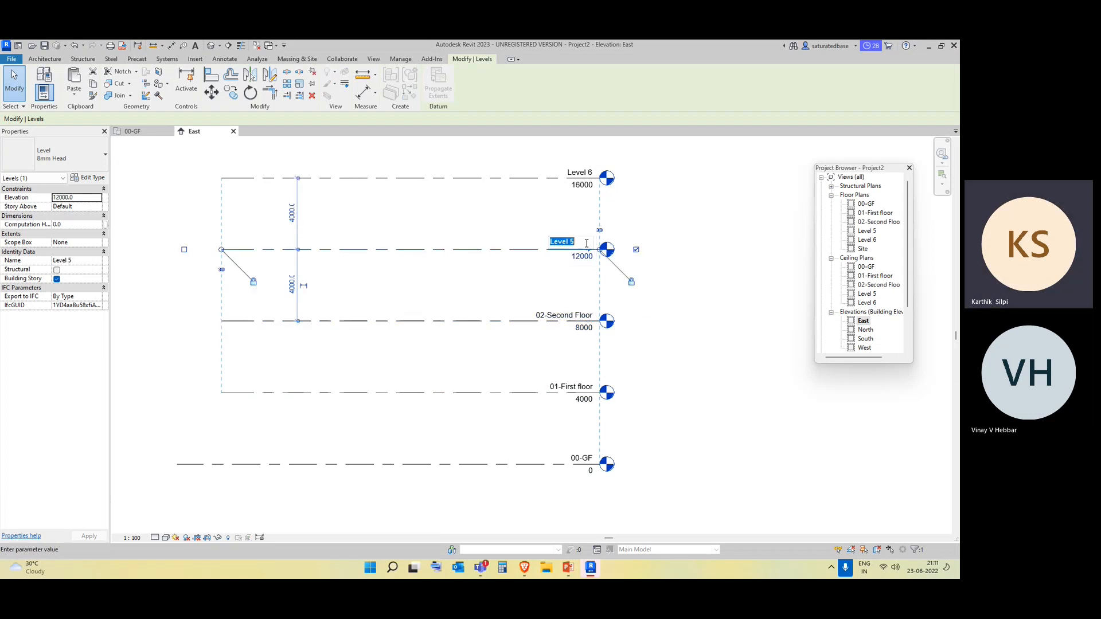
pyautogui.write('03-')
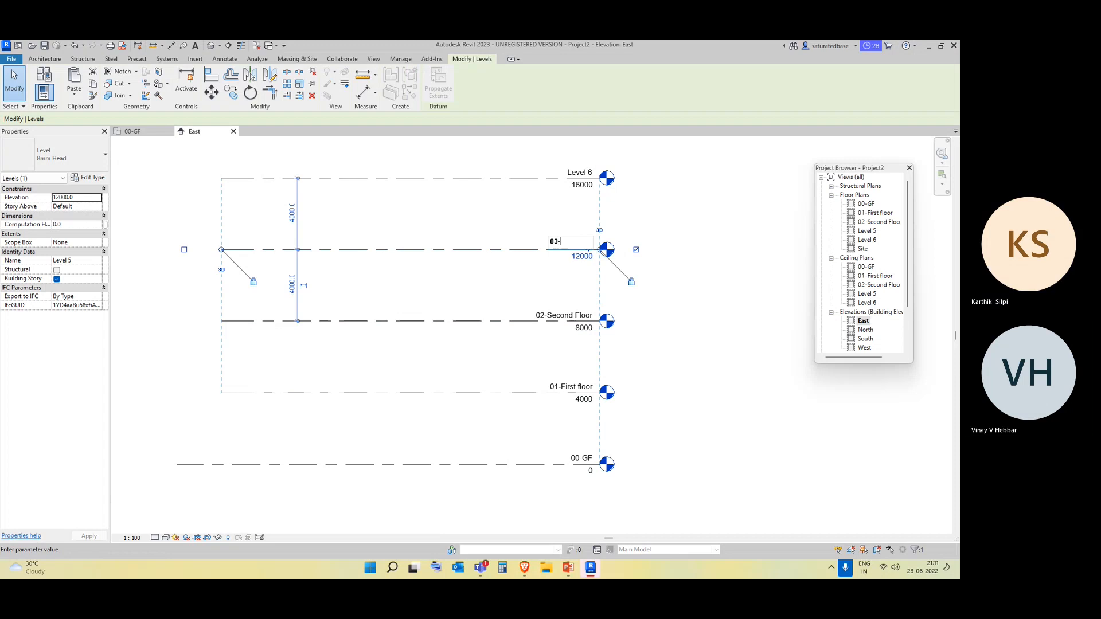
pyautogui.write('Third Floor')
pyautogui.press('Return')
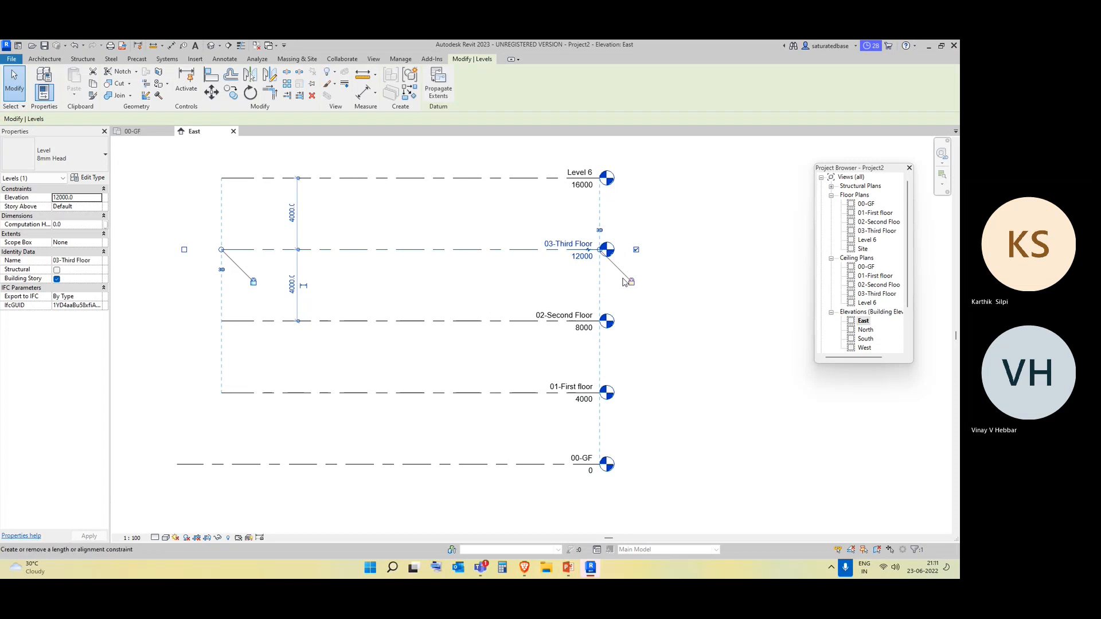
# Rename Level 6 and its corresponding views as 04-Fourth Floor, correcting the capitalisation of the name.
pyautogui.doubleClick(579, 170)
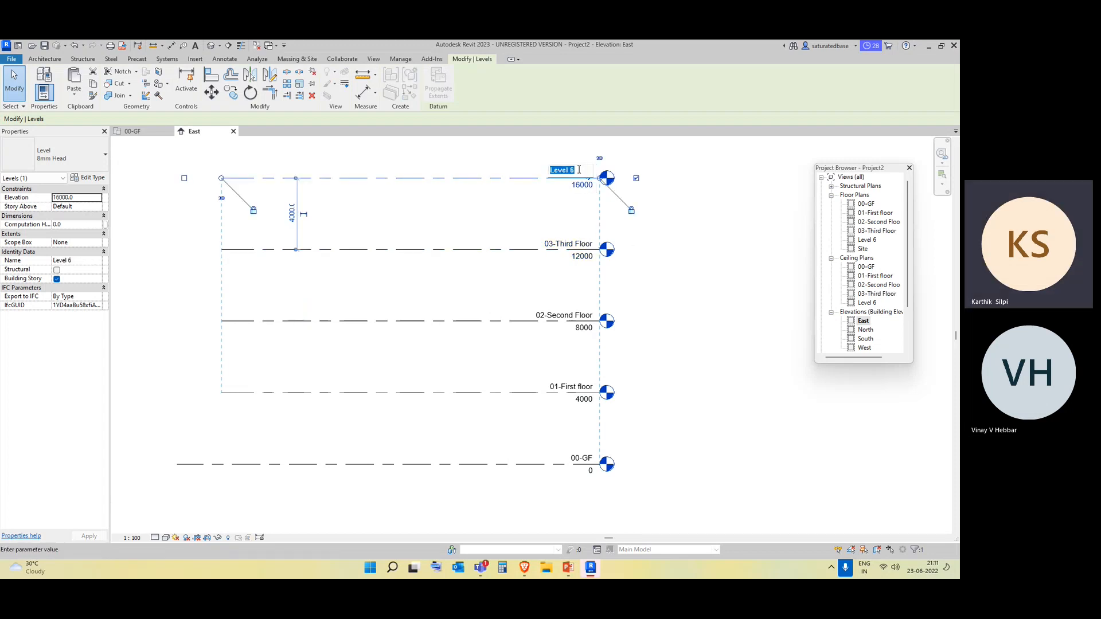
pyautogui.write('0')
pyautogui.write('4-FOurth ')
pyautogui.write('Floor')
pyautogui.press('Return')
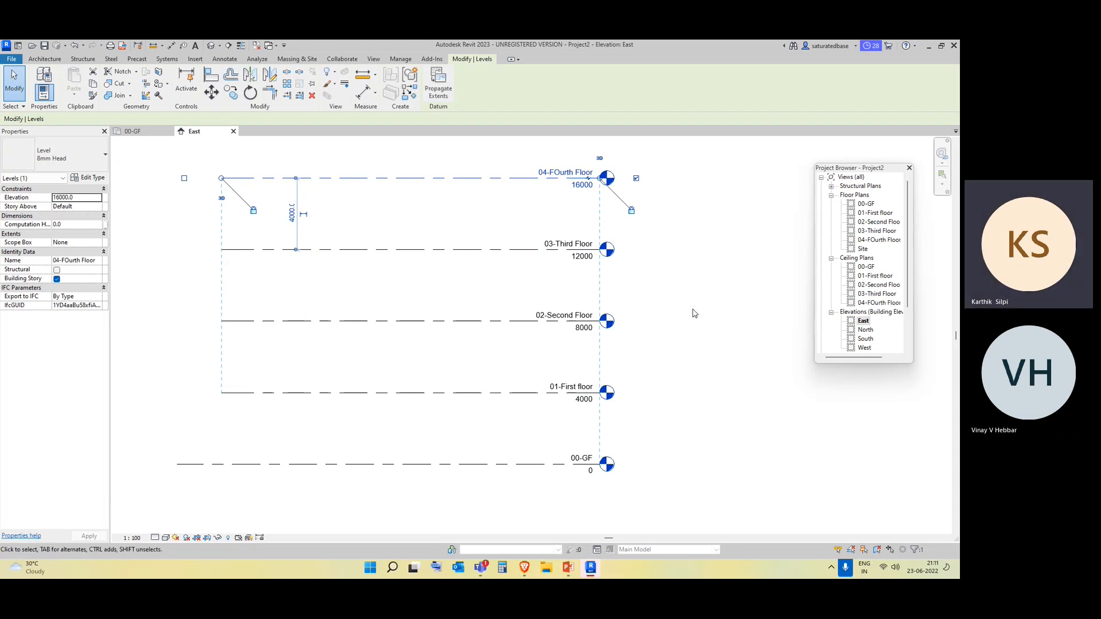
pyautogui.click(559, 171)
pyautogui.click(560, 171)
pyautogui.press('BackSpace')
pyautogui.write('o')
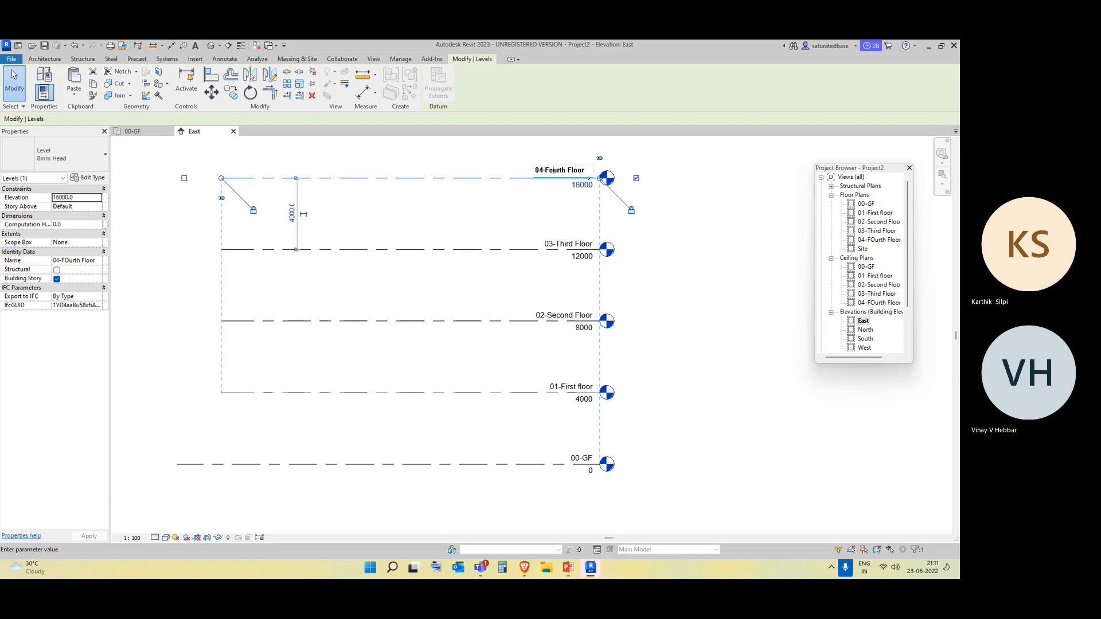
pyautogui.press('Return')
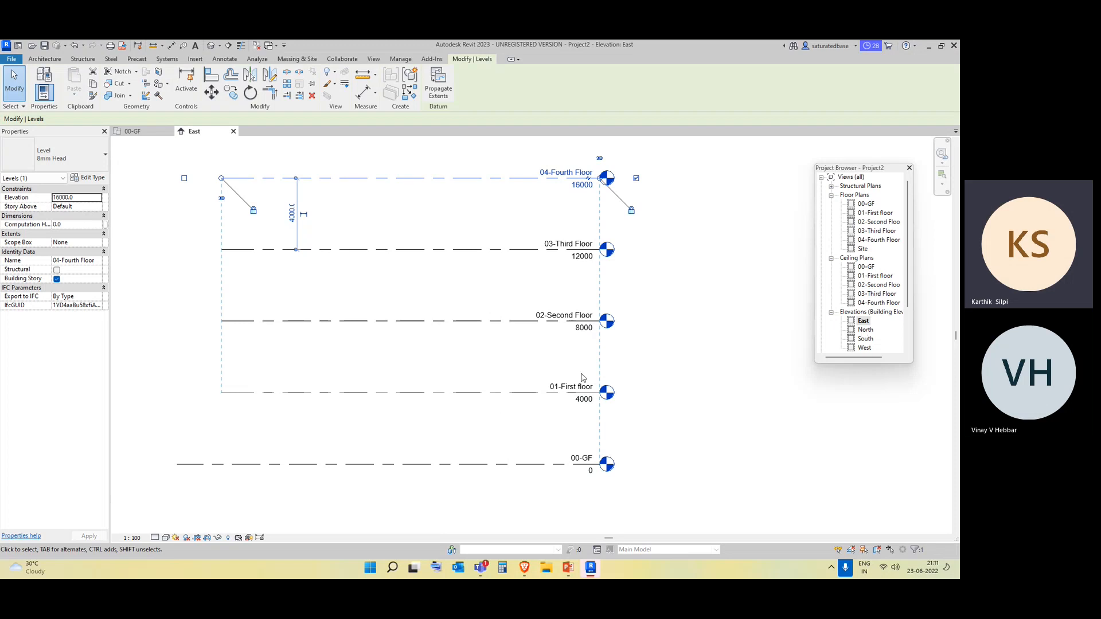
# Check the renamed levels in the North elevation and return to the East elevation.
pyautogui.scroll(-2, 580, 382)
pyautogui.click(647, 398)
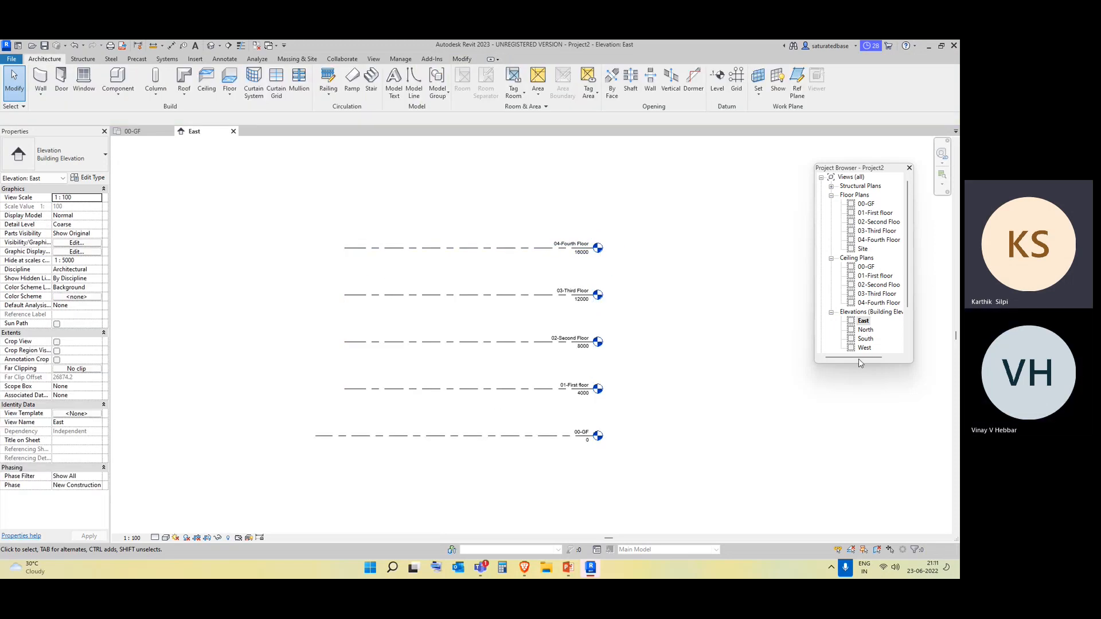
pyautogui.doubleClick(868, 331)
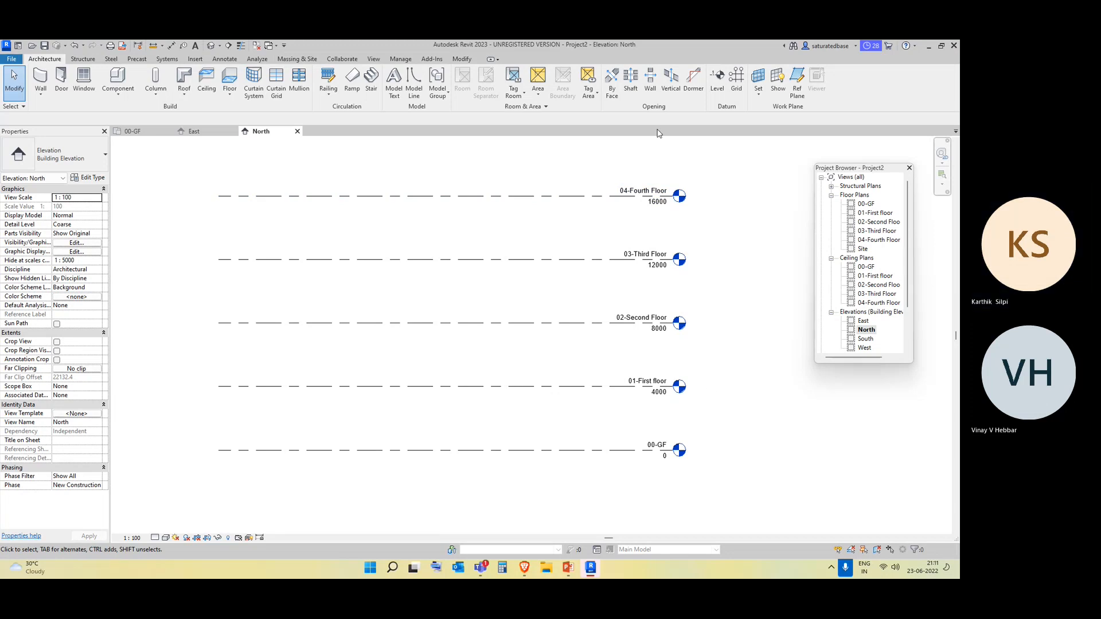
pyautogui.doubleClick(864, 322)
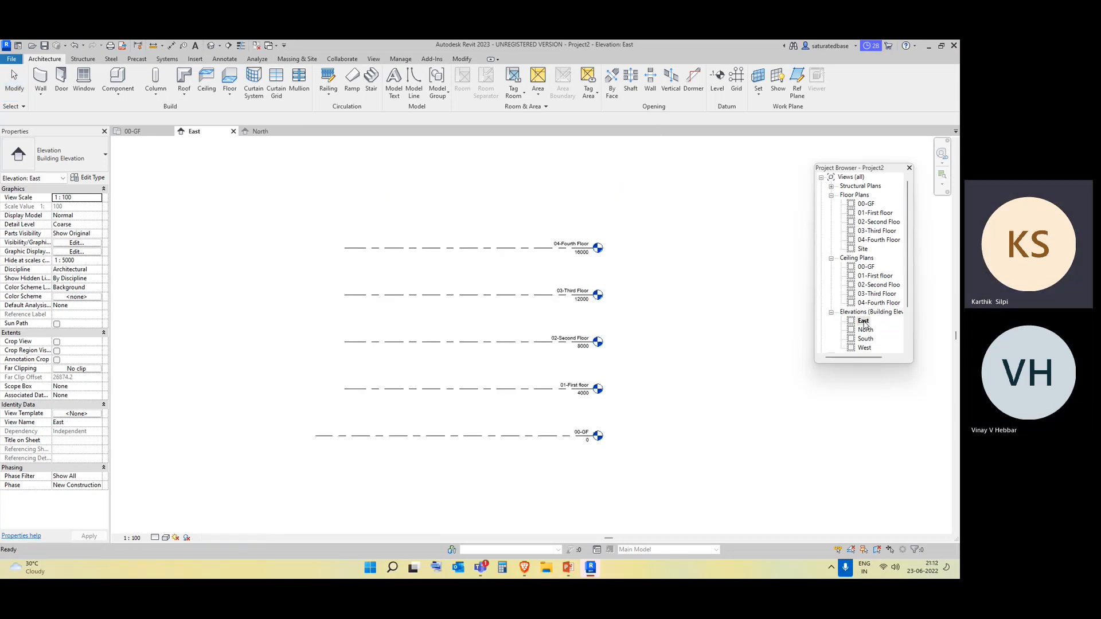
pyautogui.scroll(-1, 865, 323)
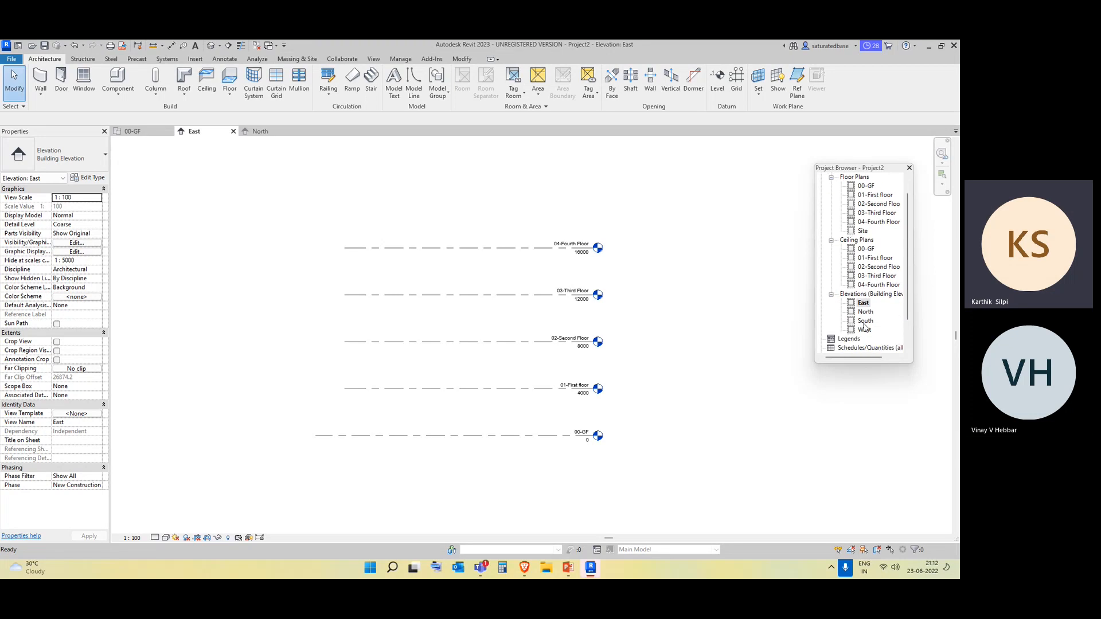
# Check the levels in the West elevation, open the 00-GF floor plan, and return to the East elevation.
pyautogui.doubleClick(867, 330)
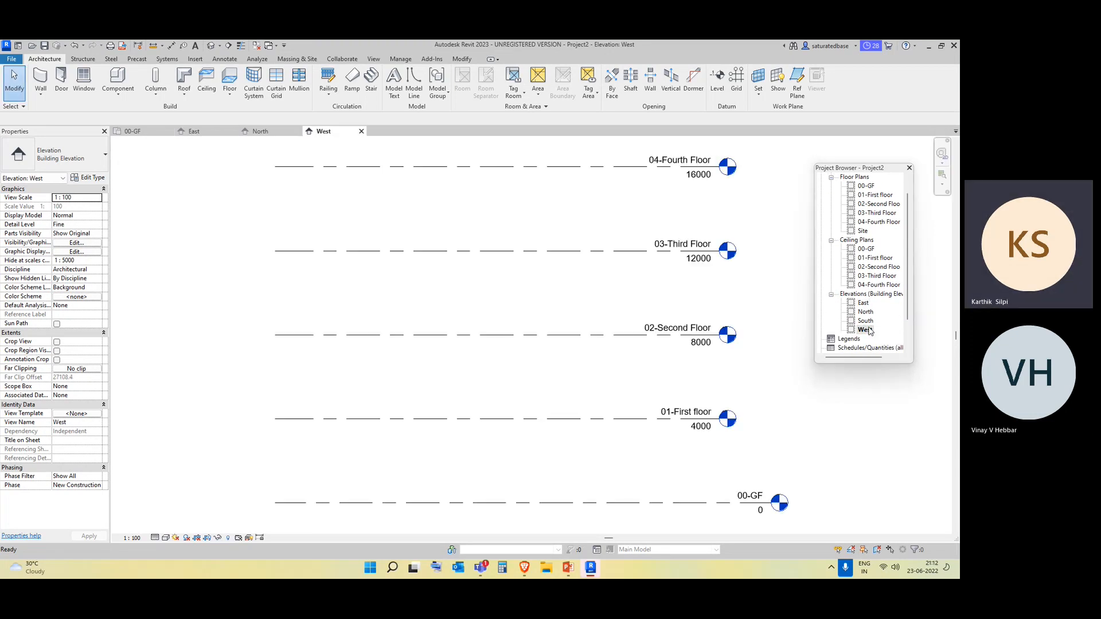
pyautogui.scroll(-1, 762, 258)
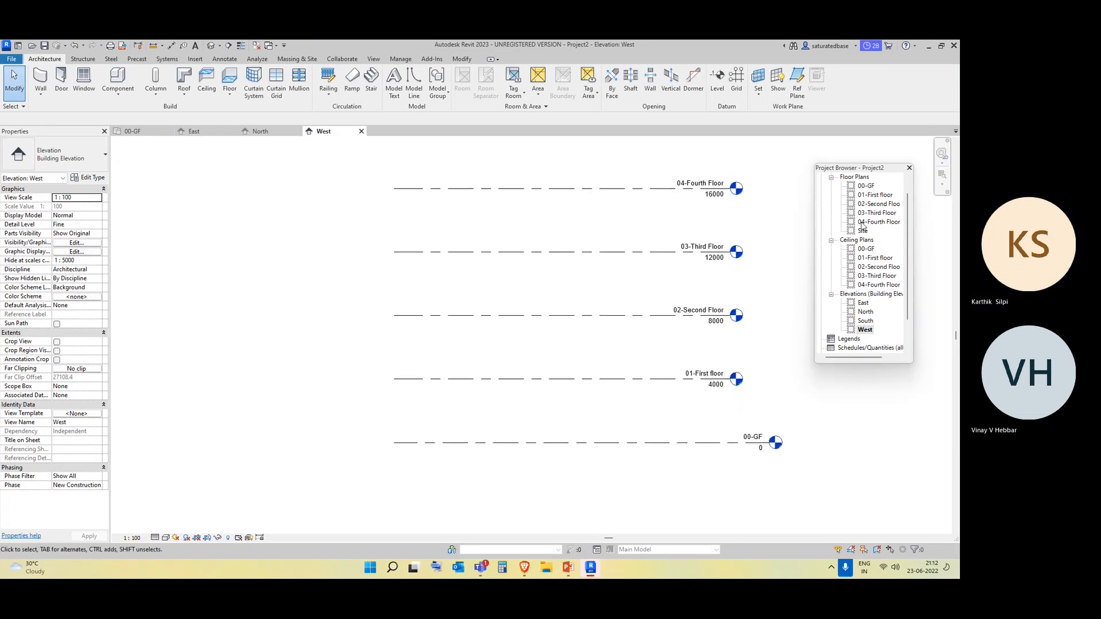
pyautogui.scroll(1, 869, 199)
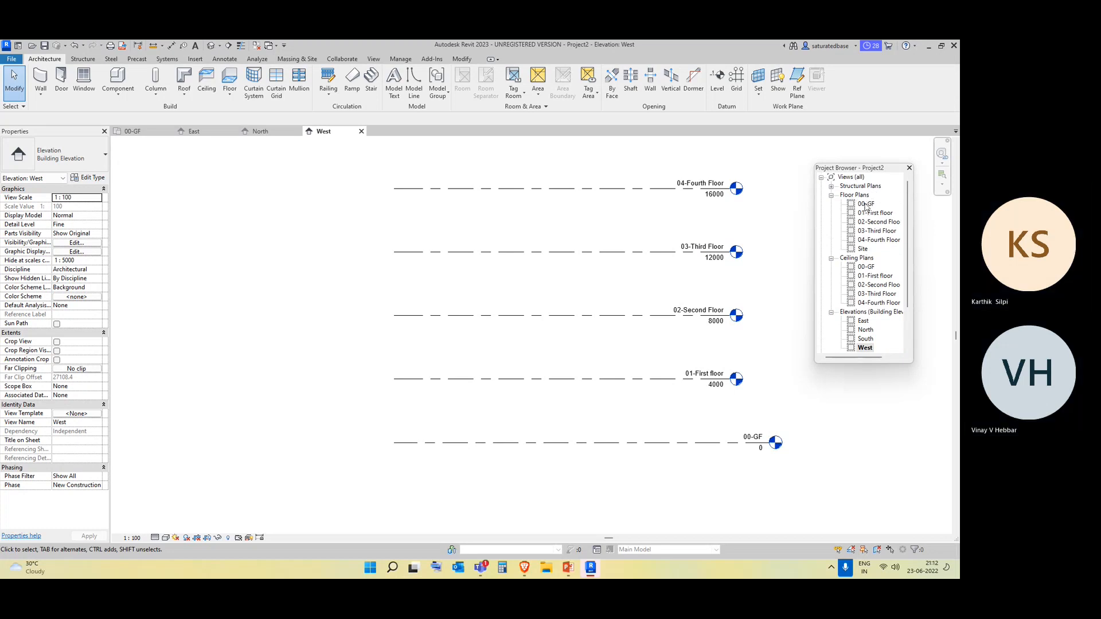
pyautogui.doubleClick(866, 205)
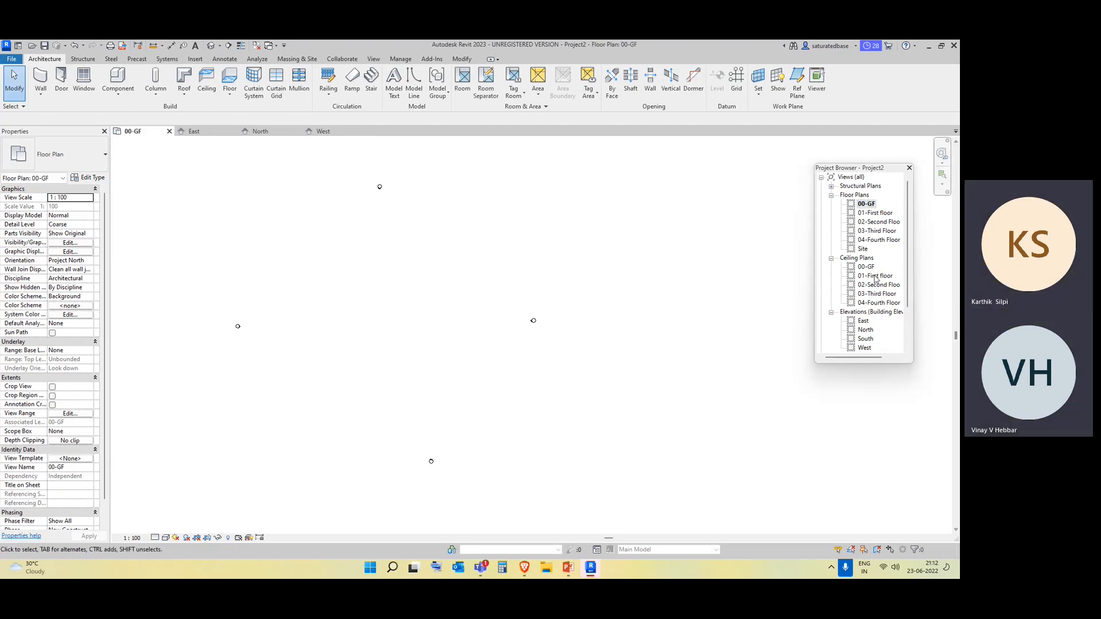
pyautogui.scroll(-1, 863, 276)
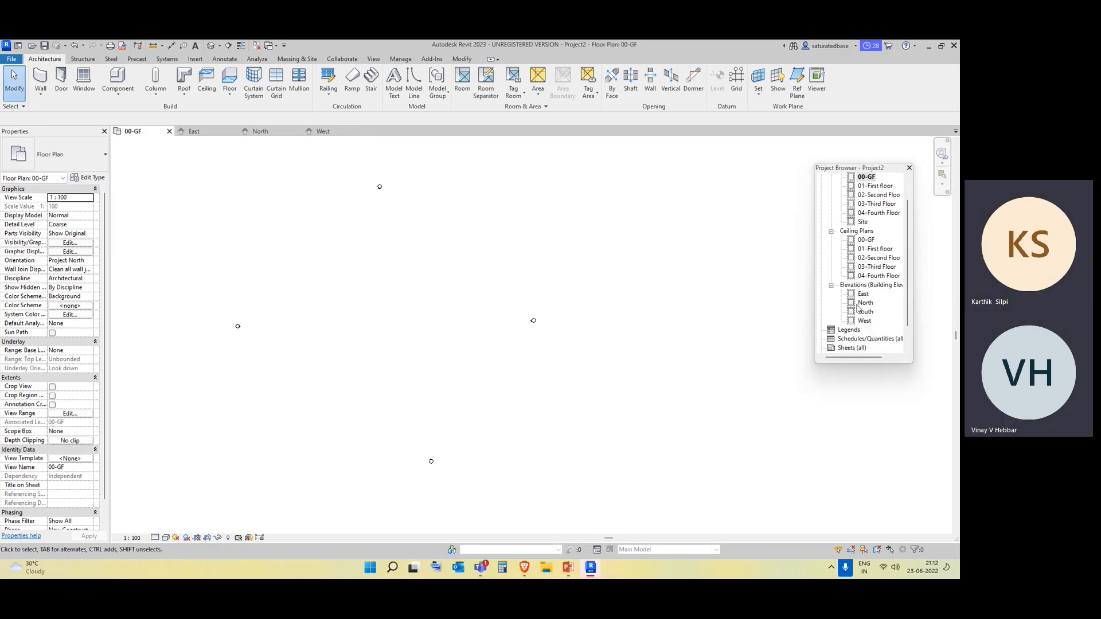
pyautogui.click(863, 295)
pyautogui.doubleClick(863, 295)
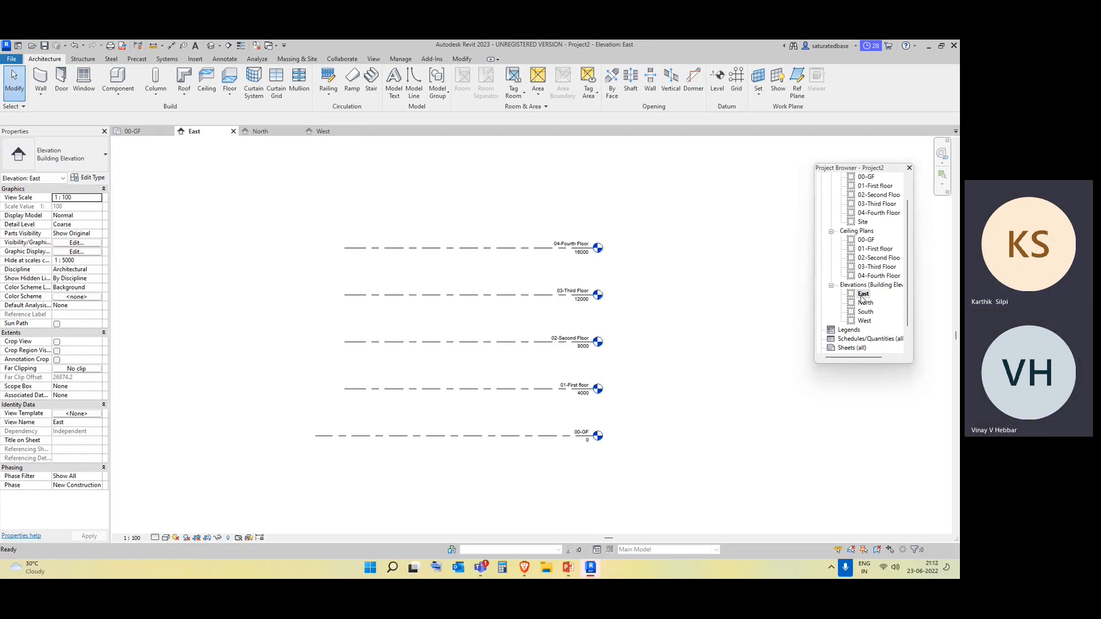
# Enlarge the Project Browser downward so that its full list of views and categories fits.
pyautogui.scroll(1, 869, 275)
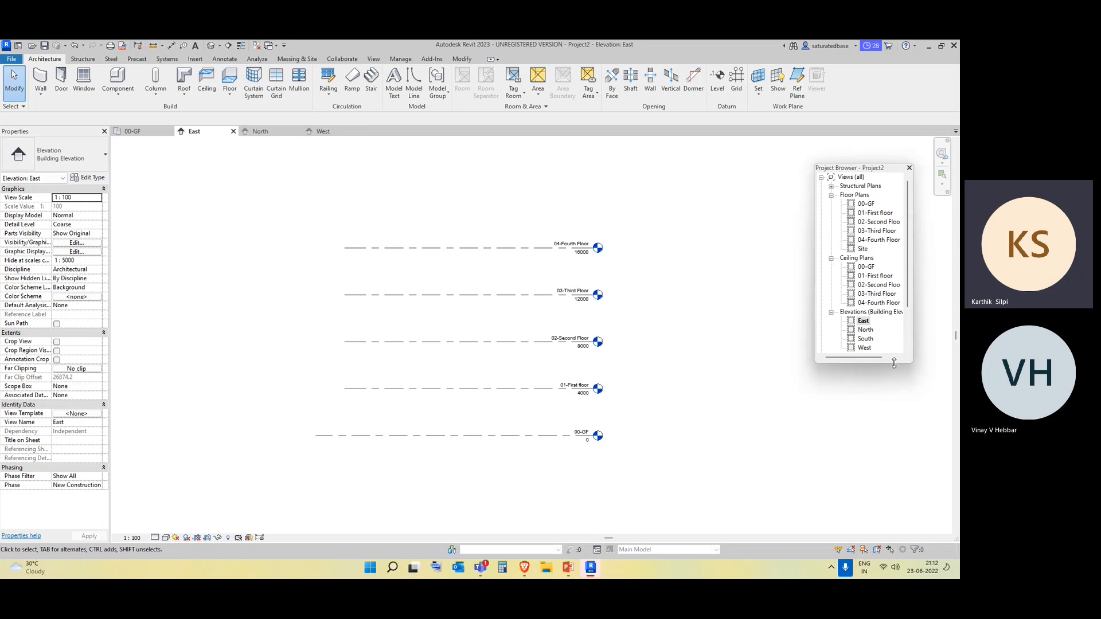
pyautogui.moveTo(895, 362); pyautogui.dragTo(900, 441)
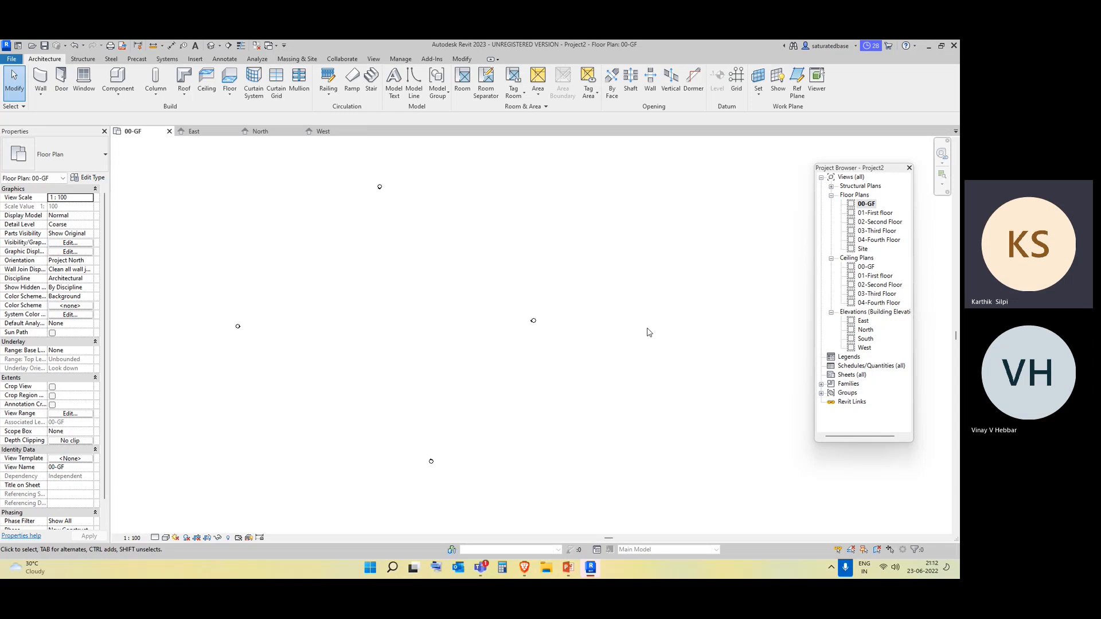
# Draw a horizontal 10000 mm Generic - 200mm wall between the elevation markers in the 00-GF floor plan.
pyautogui.moveTo(662, 398); pyautogui.dragTo(482, 342, button='middle')
pyautogui.click(41, 92)
pyautogui.click(69, 112)
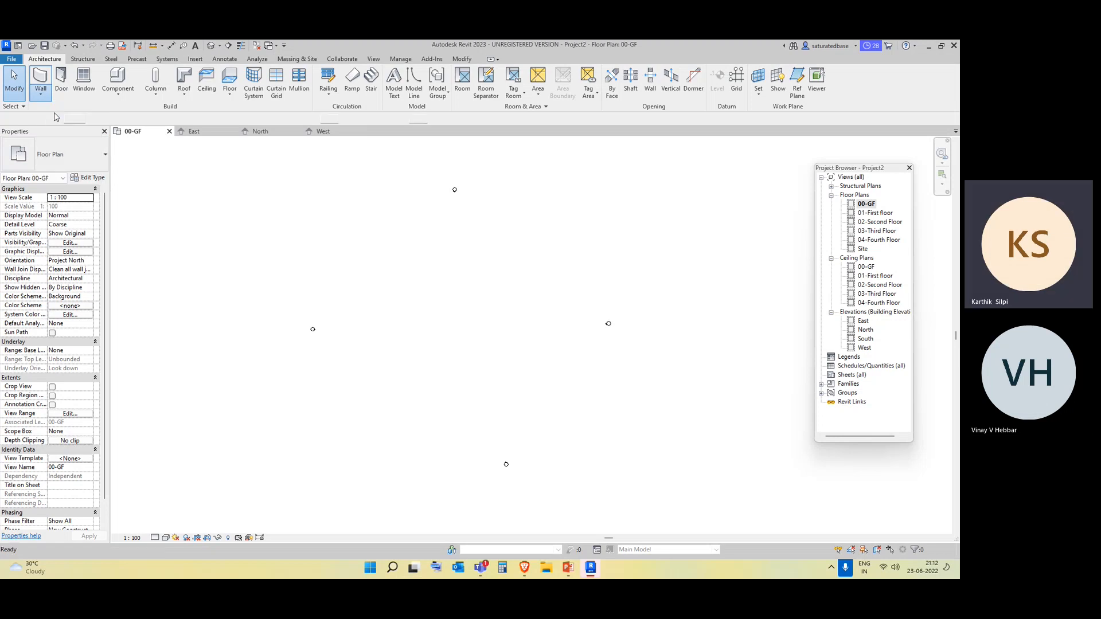
pyautogui.click(377, 266)
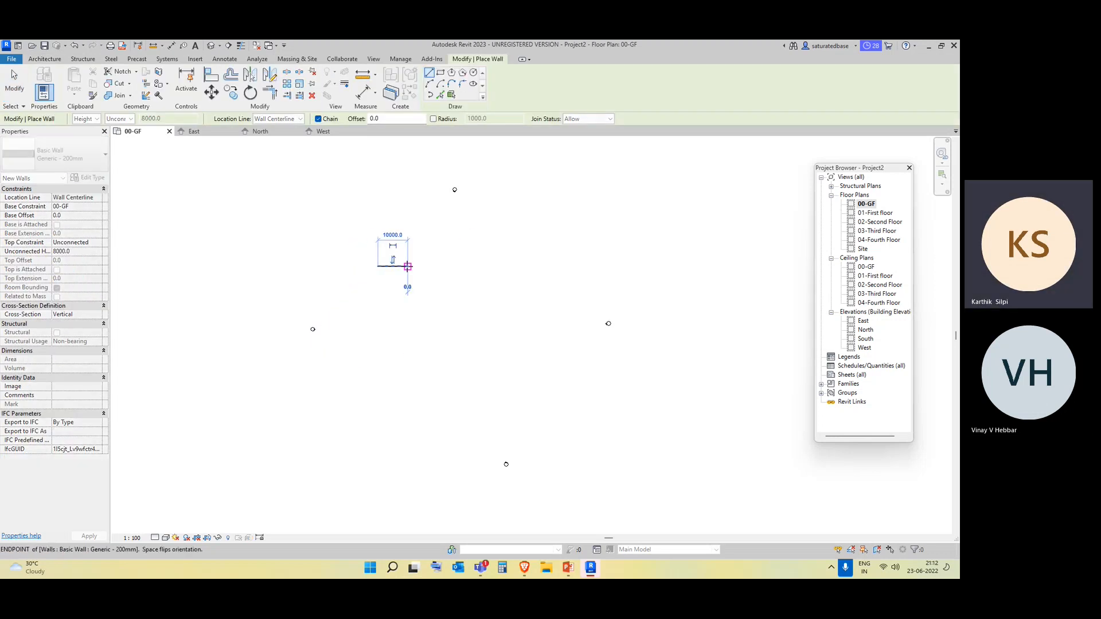
pyautogui.click(407, 266)
pyautogui.press('Escape')
pyautogui.press('Escape')
# Set the new wall's top constraint to Up to level: 01-First floor.
pyautogui.click(398, 268)
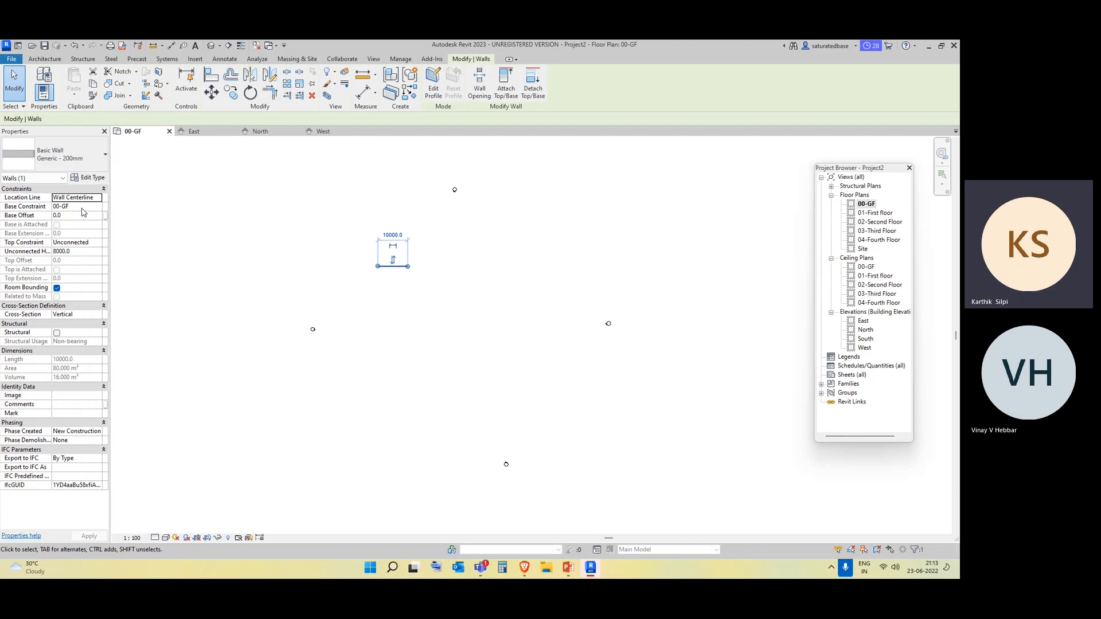
pyautogui.click(91, 243)
pyautogui.click(97, 242)
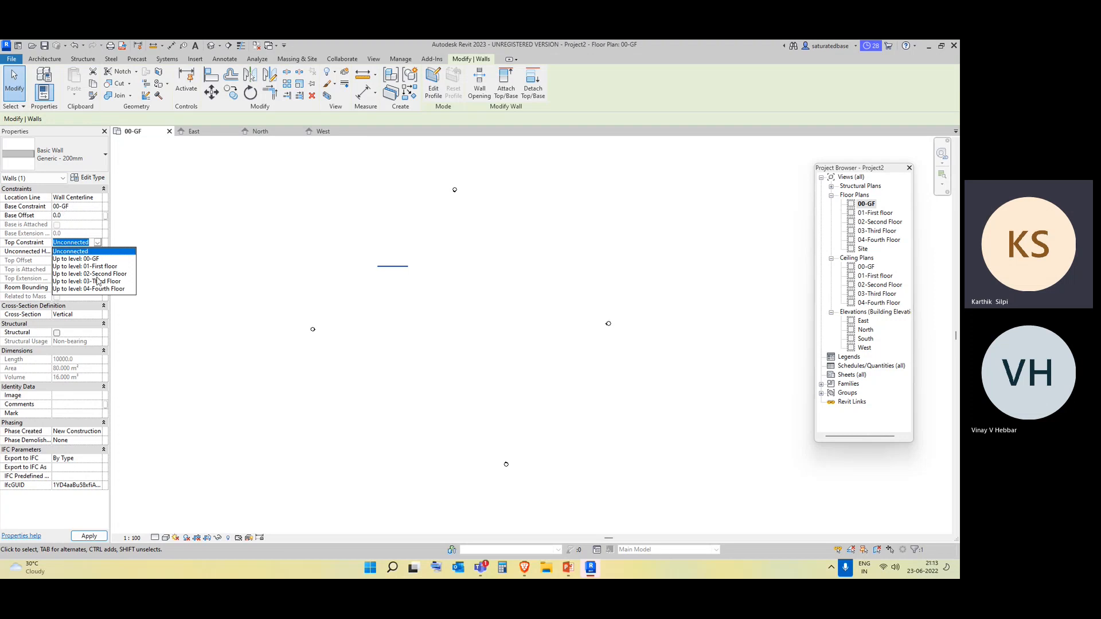
pyautogui.click(97, 268)
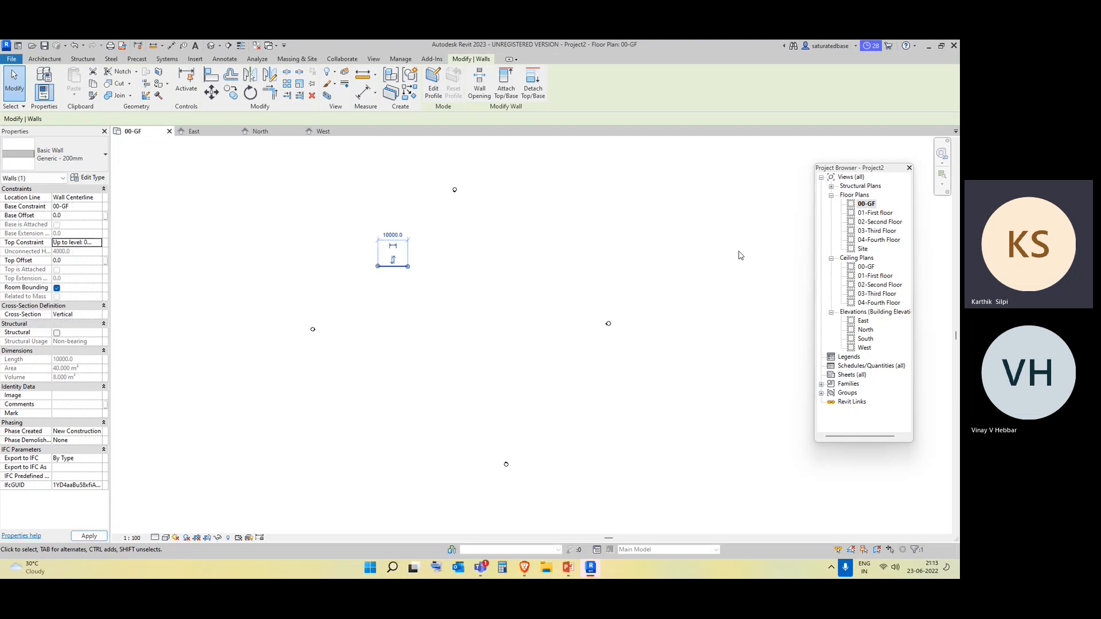
# Check the wall's height in the East elevation, and examine its properties in the 00-GF floor plan.
pyautogui.doubleClick(864, 321)
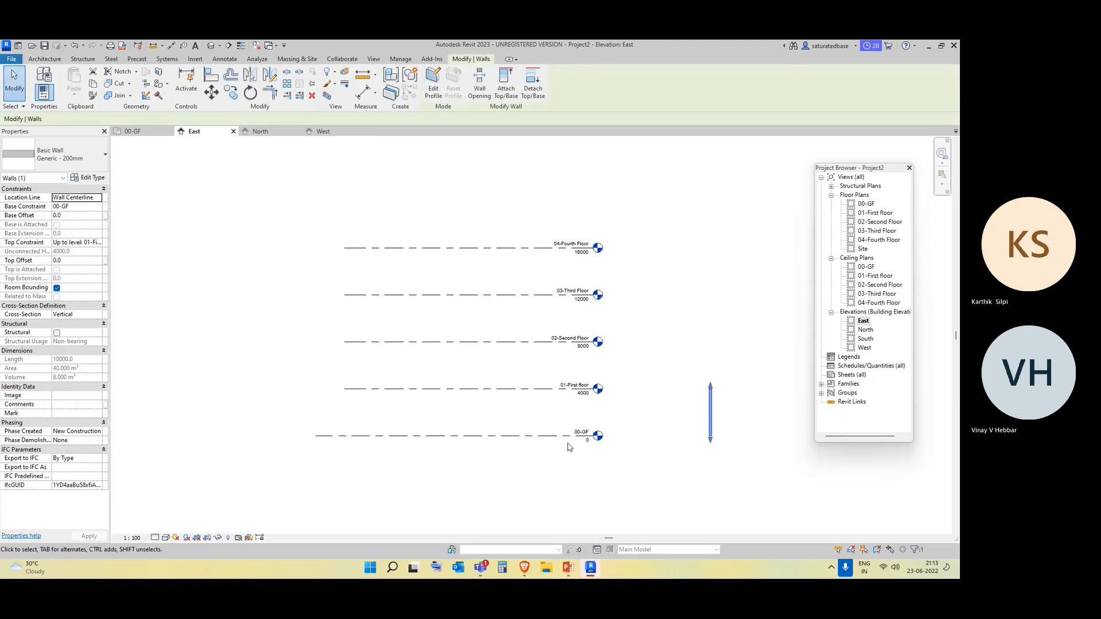
pyautogui.doubleClick(867, 204)
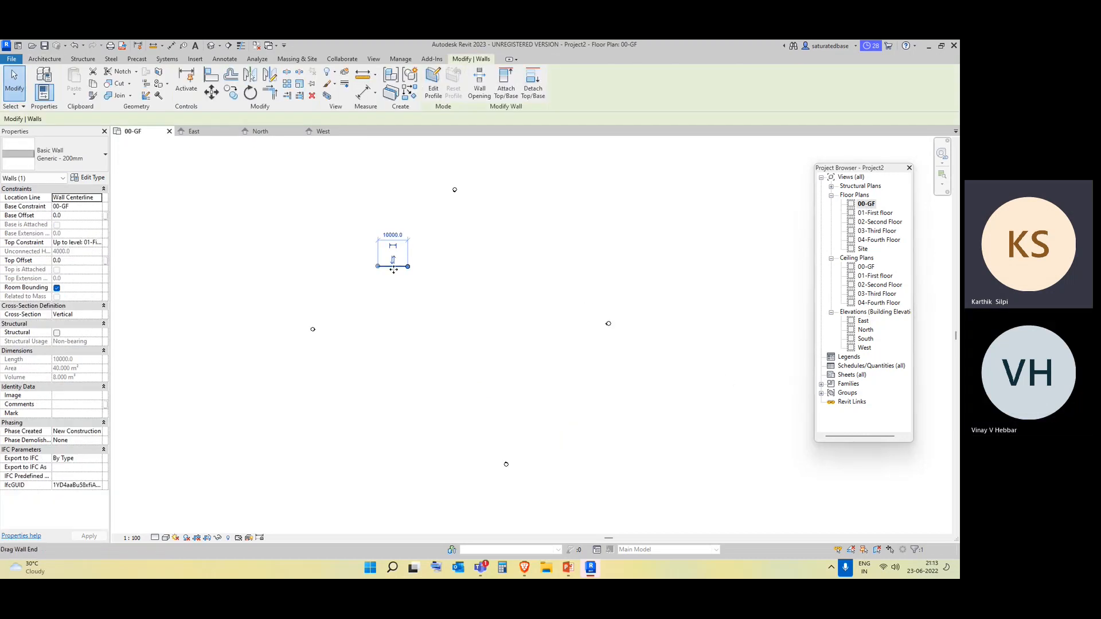
pyautogui.click(423, 327)
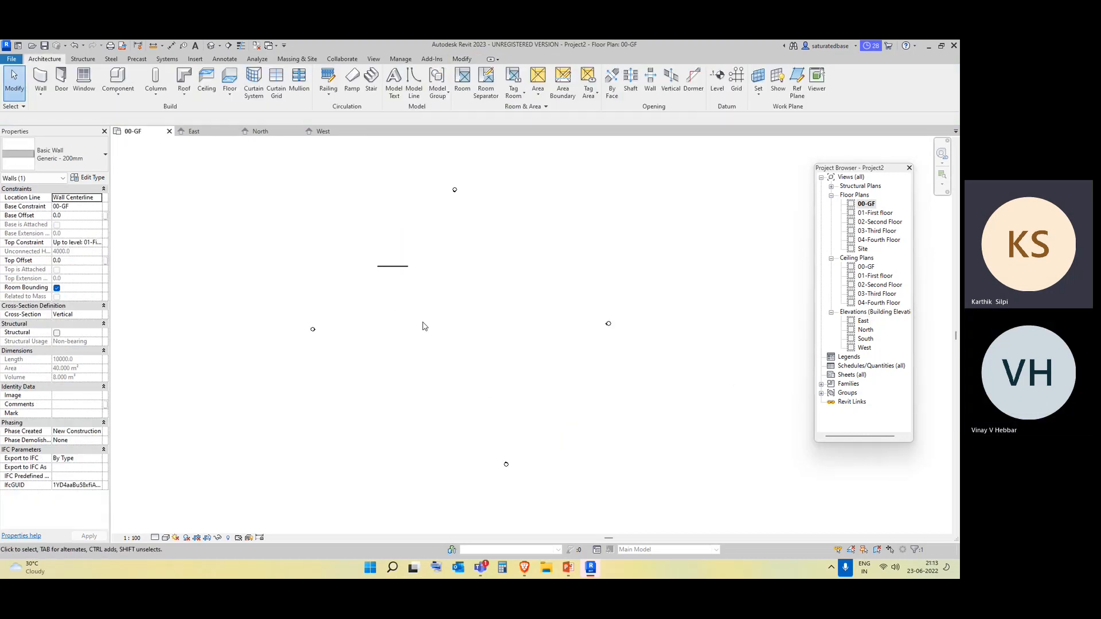
pyautogui.click(384, 267)
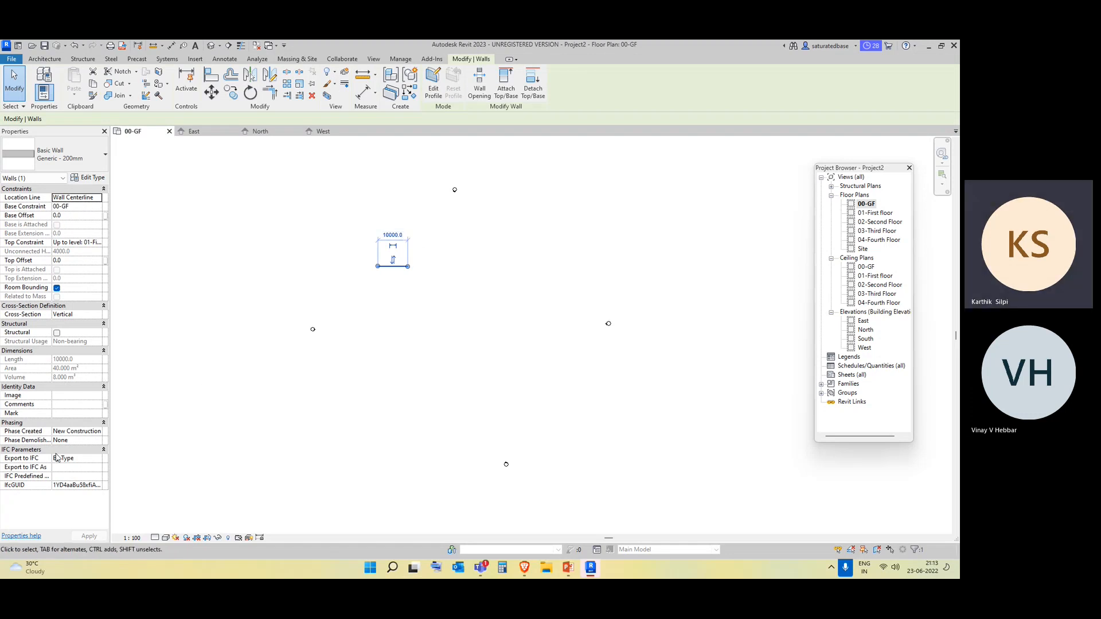
pyautogui.click(276, 414)
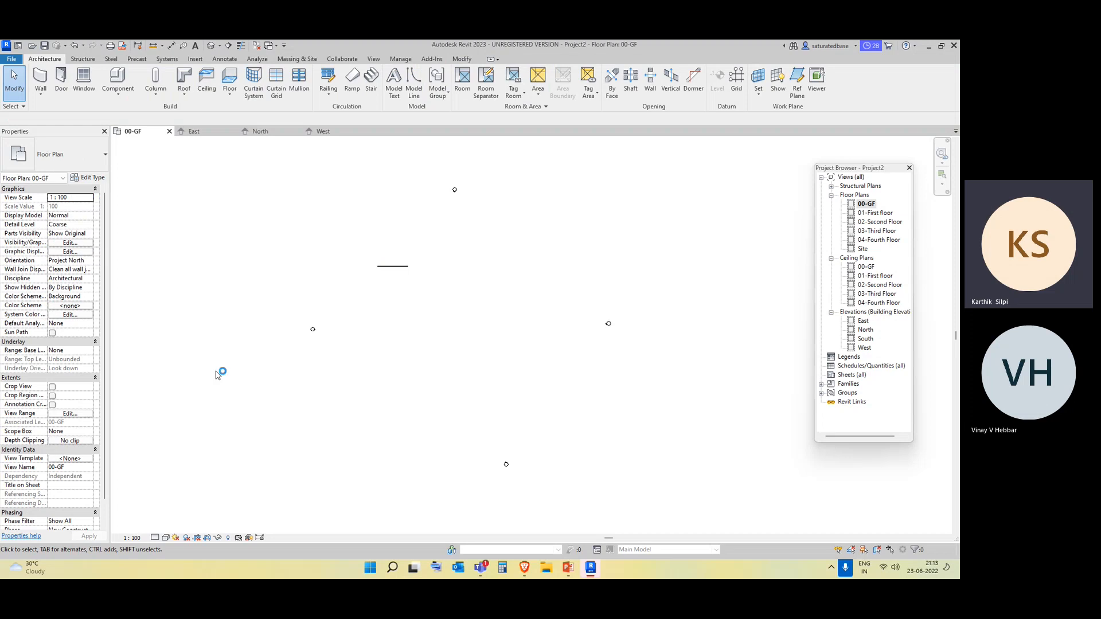
# Delete the wall from the 00-GF floor plan.
pyautogui.moveTo(434, 313); pyautogui.dragTo(337, 234)
pyautogui.press('Delete')
# Undock the Properties palette, and close both it and the Project Browser.
pyautogui.click(104, 131)
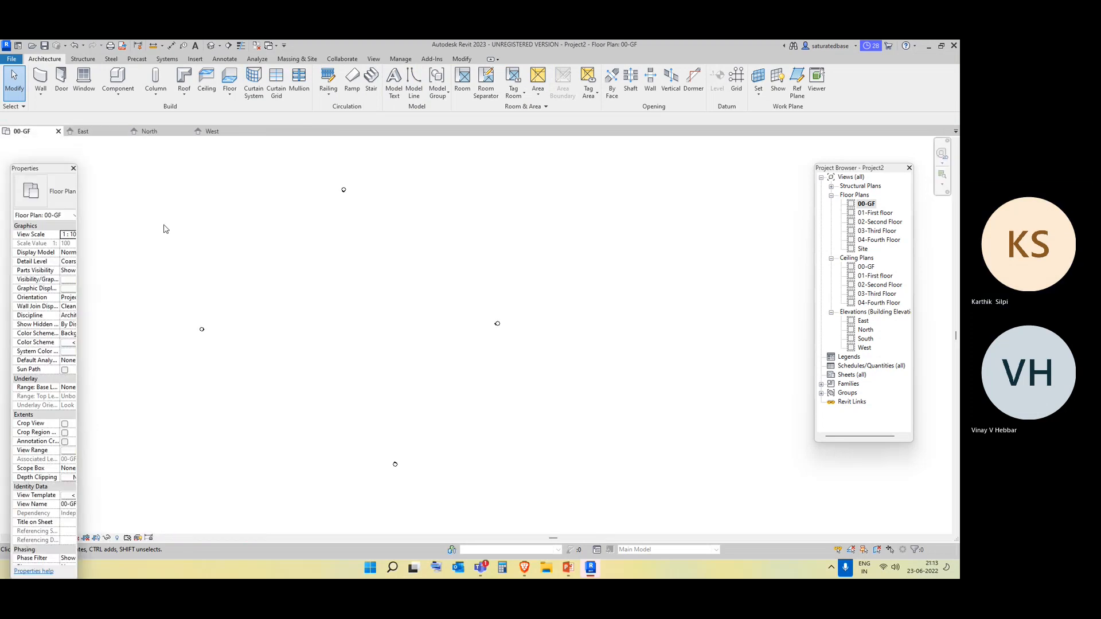
pyautogui.rightClick(291, 237)
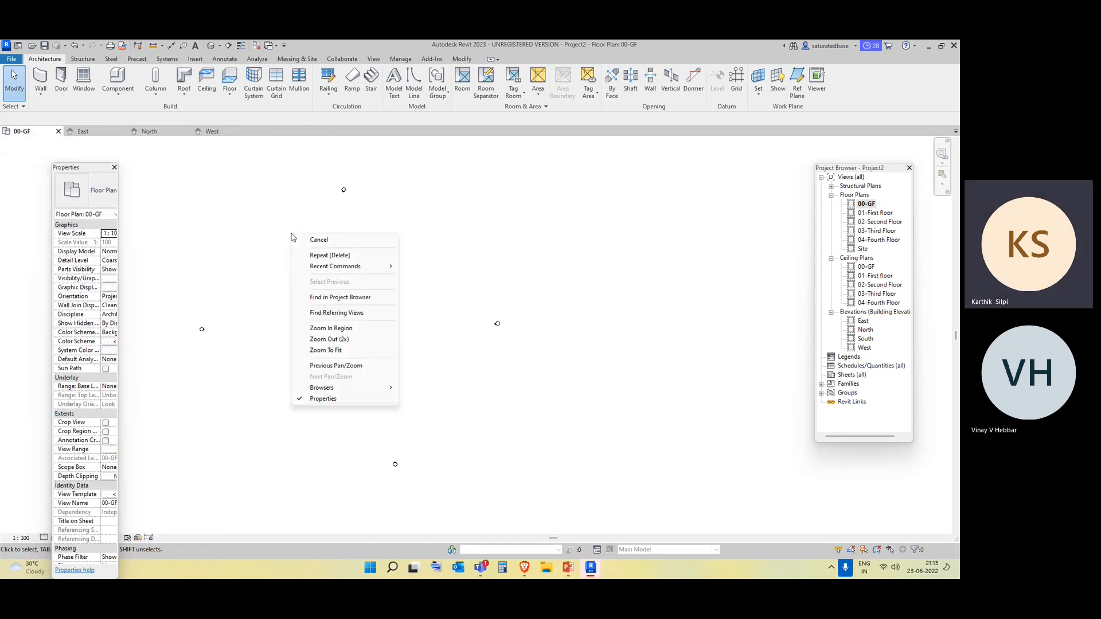
pyautogui.click(218, 227)
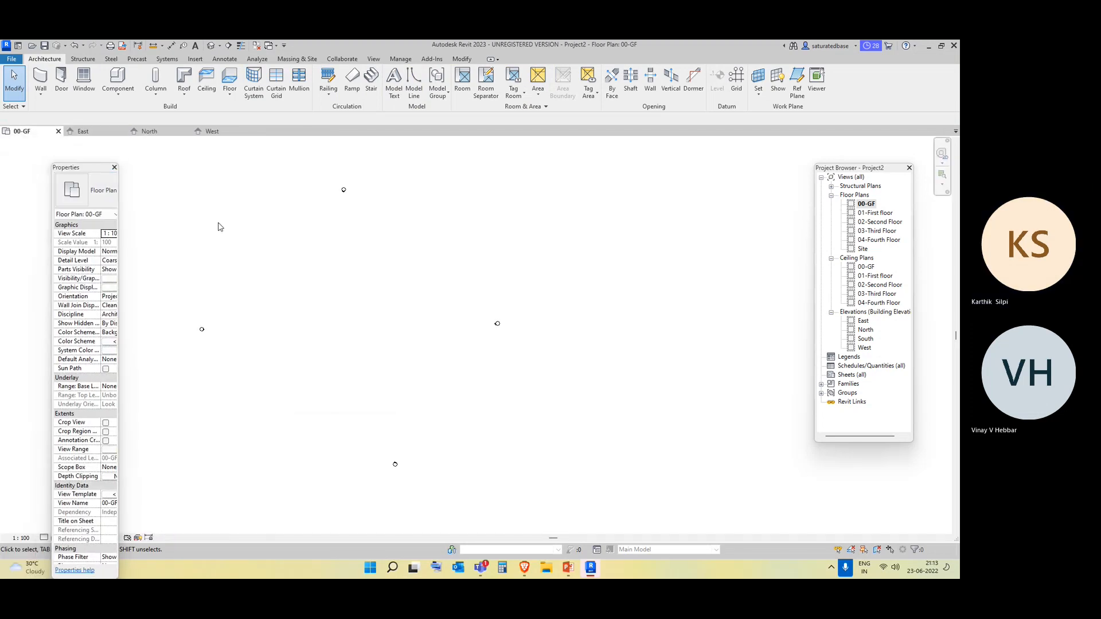
pyautogui.rightClick(223, 225)
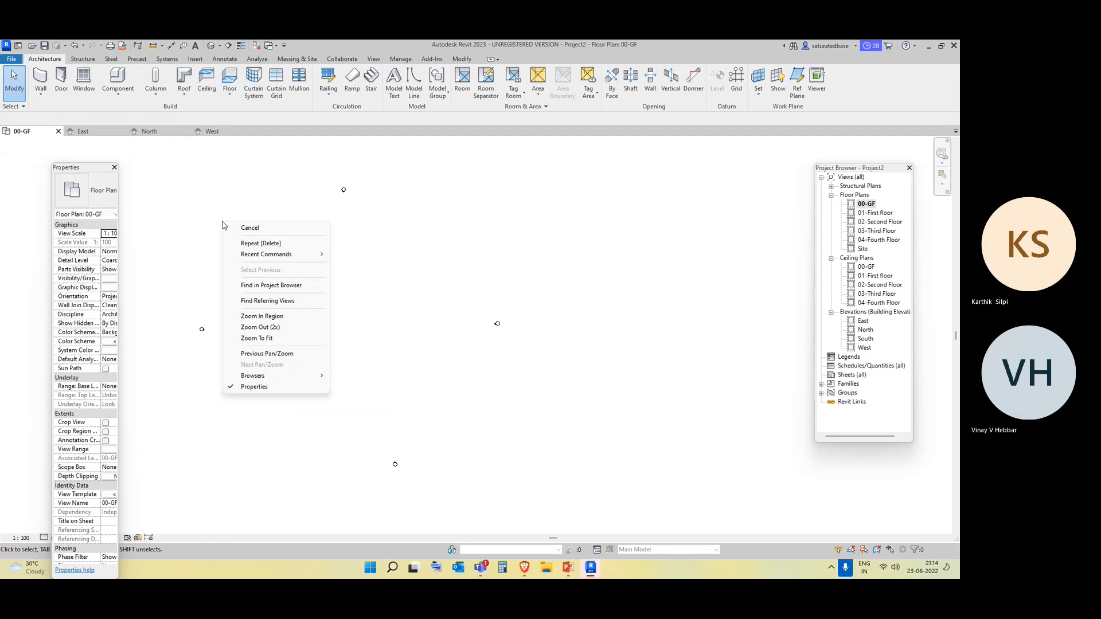
pyautogui.click(114, 167)
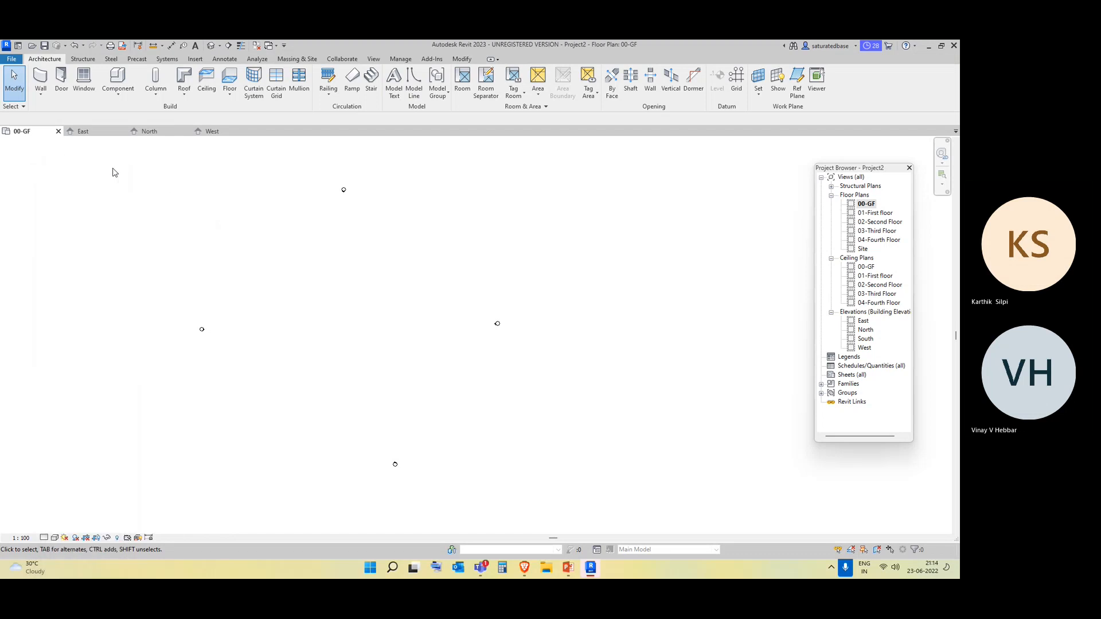
pyautogui.click(910, 168)
pyautogui.moveTo(373, 282); pyautogui.dragTo(497, 263, button='middle')
pyautogui.rightClick(755, 242)
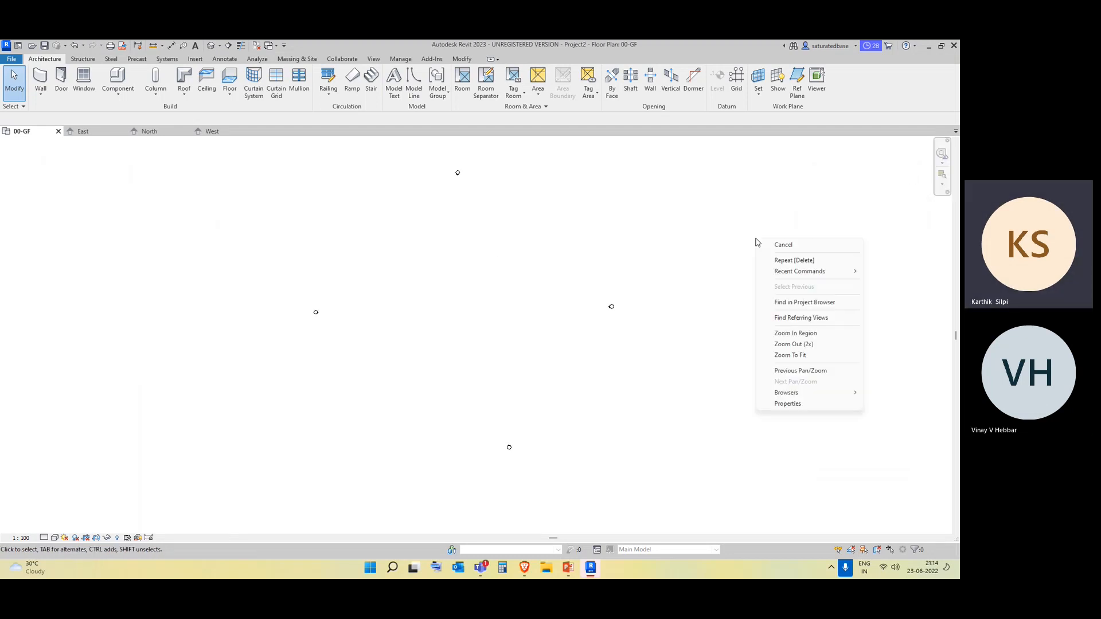
pyautogui.click(801, 303)
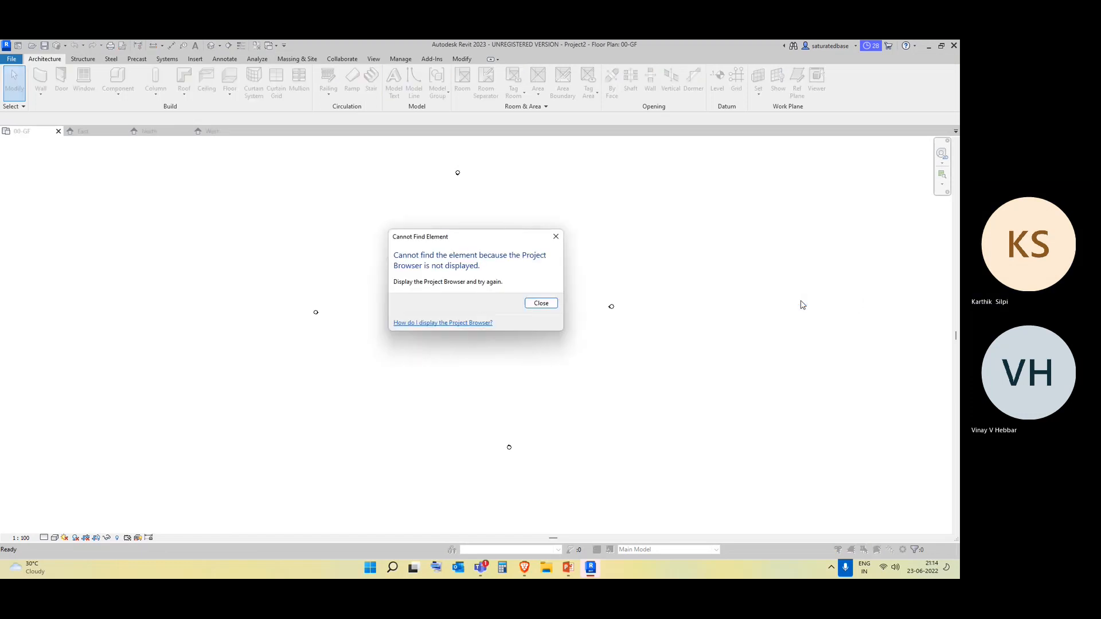
pyautogui.click(556, 237)
# Redisplay the closed Project Browser.
pyautogui.rightClick(802, 263)
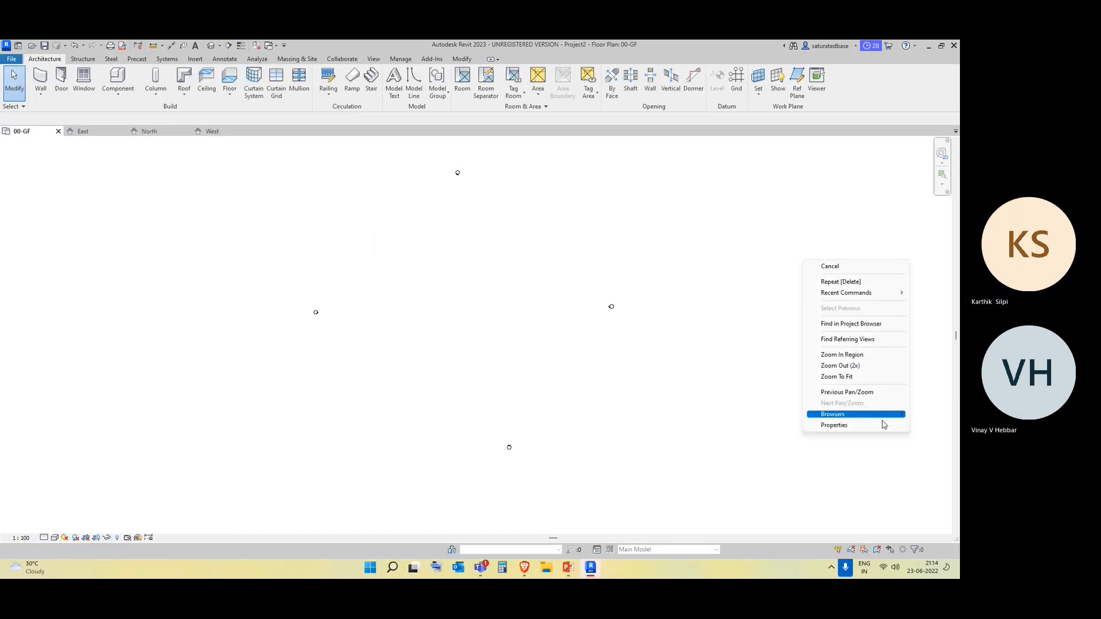
pyautogui.moveTo(880, 415)
pyautogui.click(787, 415)
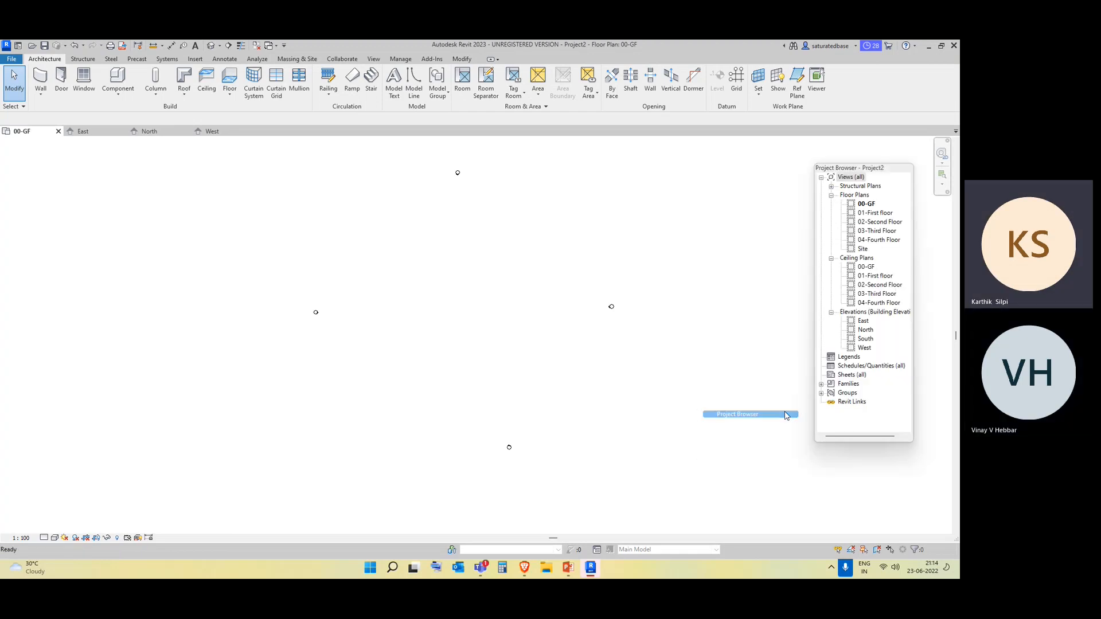
# Redisplay the Properties palette, widen it to show its full values, and move it to the edge of the drawing area.
pyautogui.rightClick(714, 241)
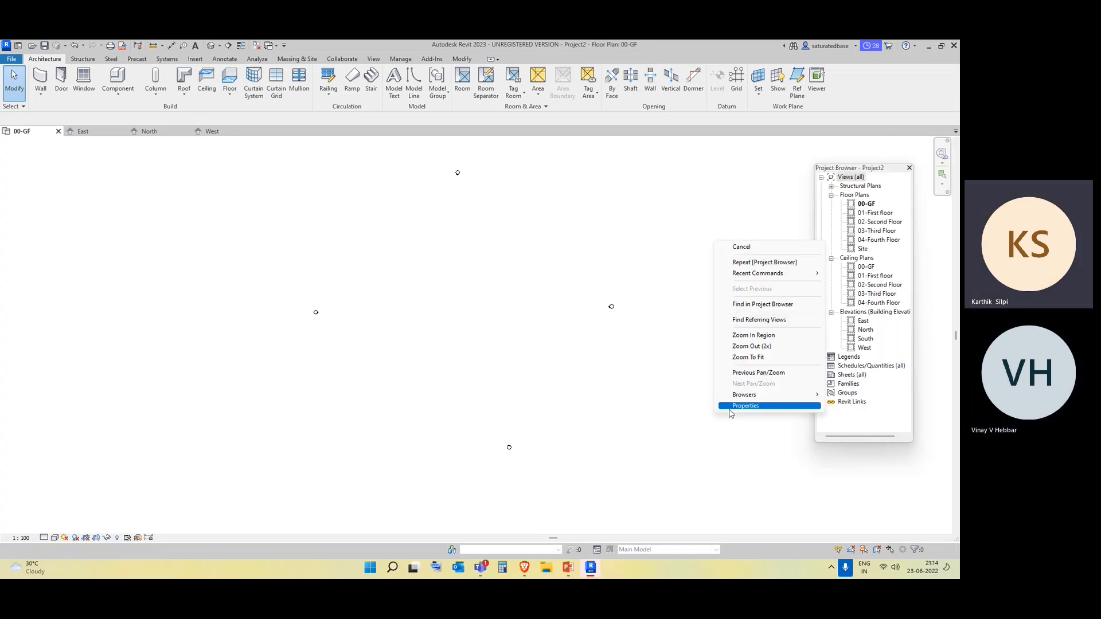
pyautogui.click(734, 408)
pyautogui.moveTo(117, 260); pyautogui.dragTo(194, 259)
pyautogui.moveTo(116, 172); pyautogui.dragTo(70, 152)
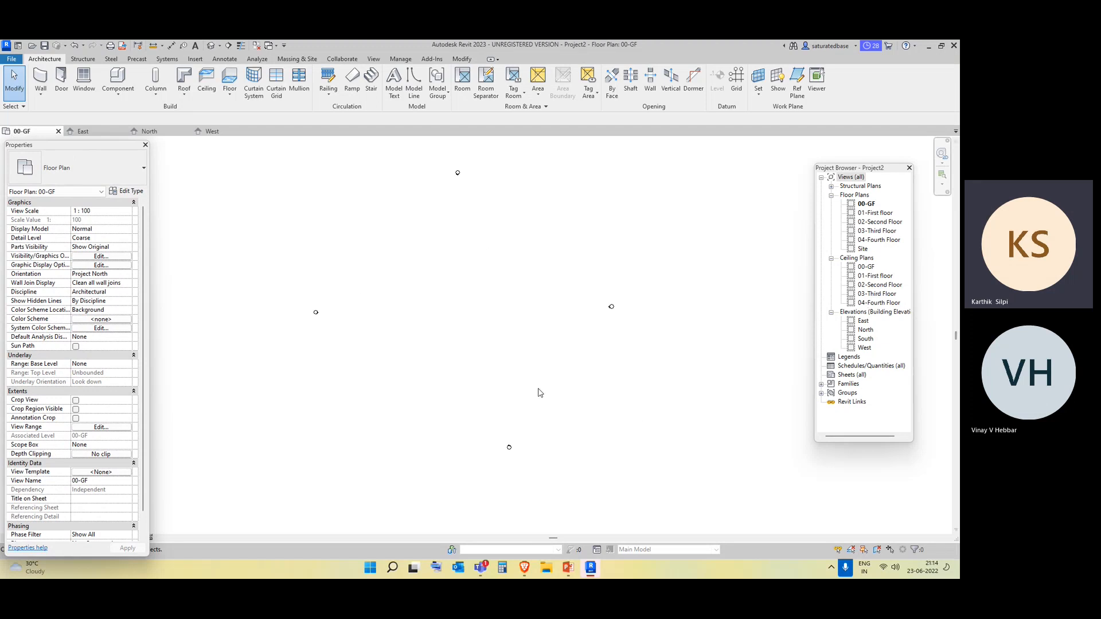
# Review the unit formats of the Common discipline in the Project Units settings.
pyautogui.moveTo(477, 287); pyautogui.dragTo(479, 309, button='middle')
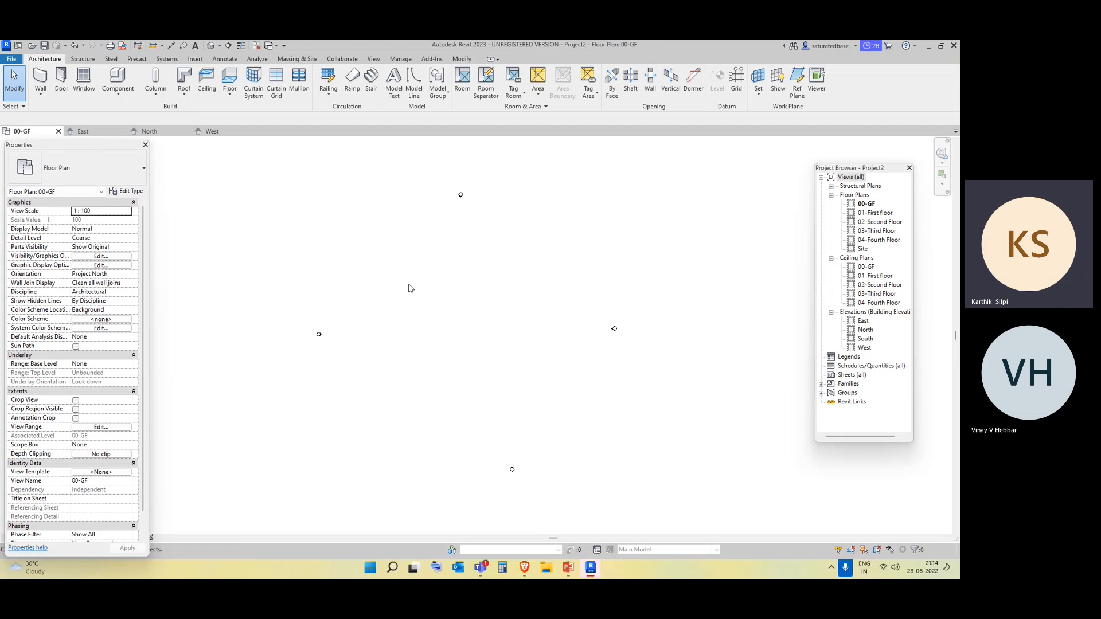
pyautogui.press('u')
pyautogui.press('n')
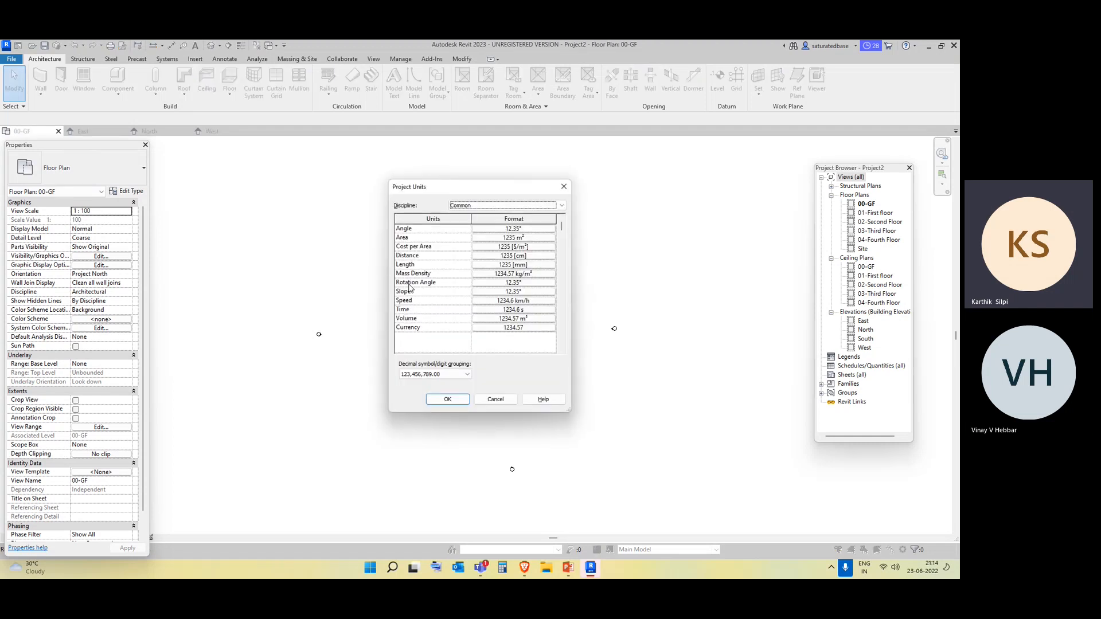
pyautogui.click(564, 186)
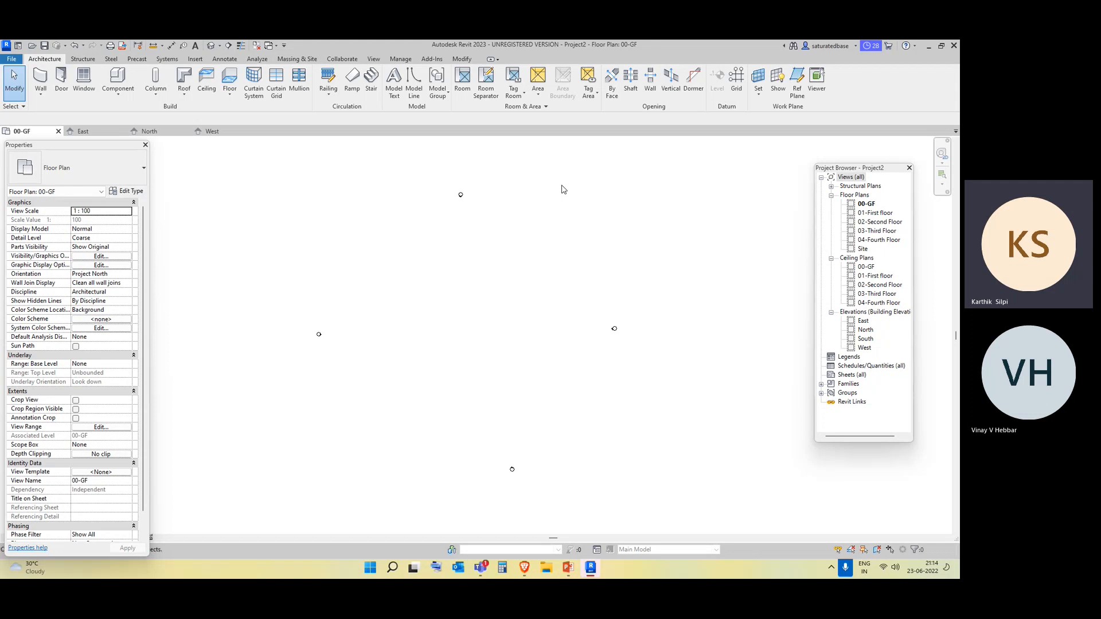
pyautogui.press('u')
pyautogui.press('n')
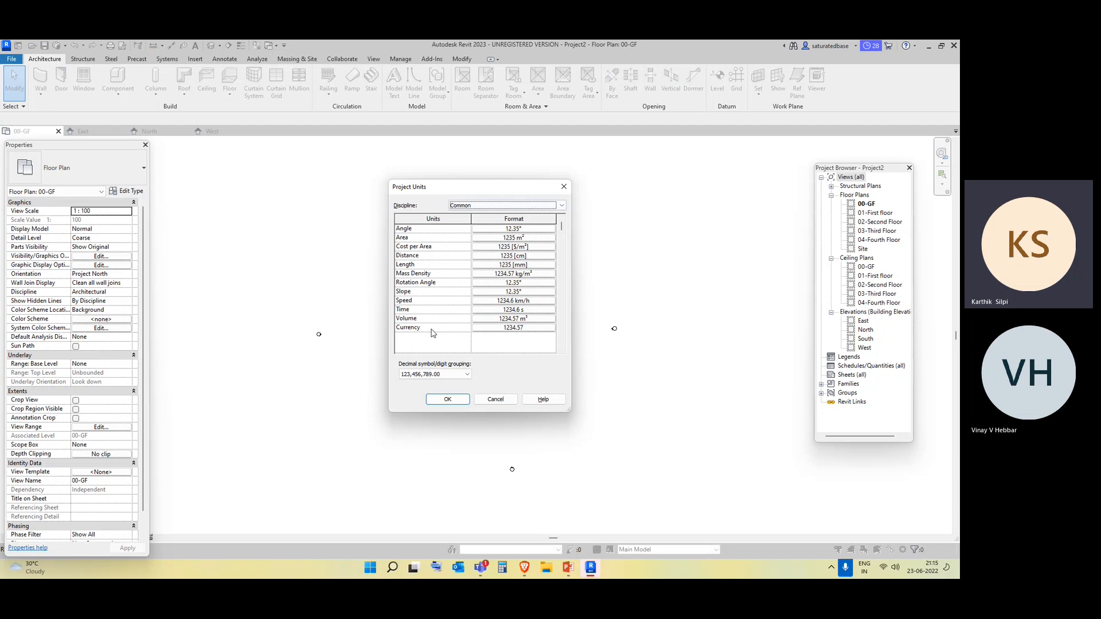
pyautogui.click(463, 405)
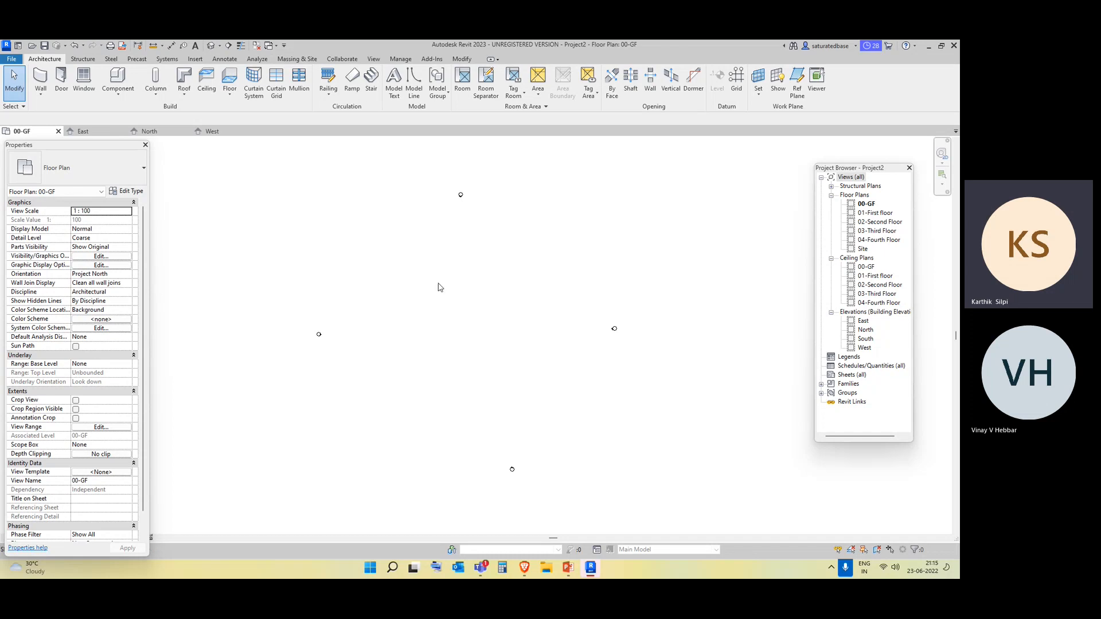
# Examine the keyboard shortcuts assigned to the Properties command in the Keyboard Shortcuts settings.
pyautogui.press('k')
pyautogui.press('s')
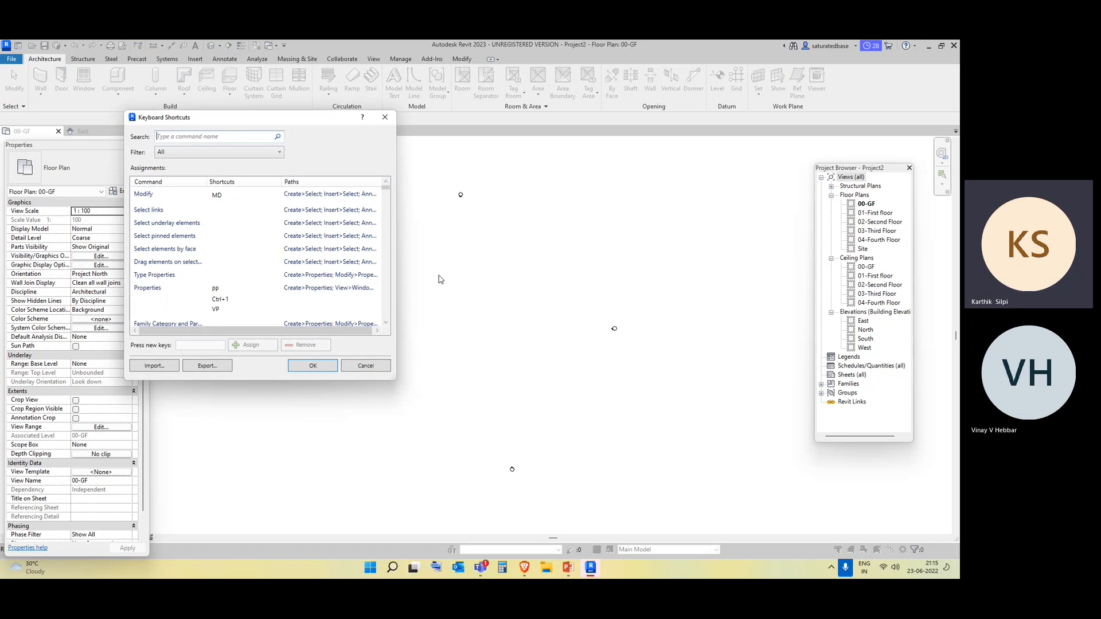
pyautogui.moveTo(257, 119); pyautogui.dragTo(543, 126)
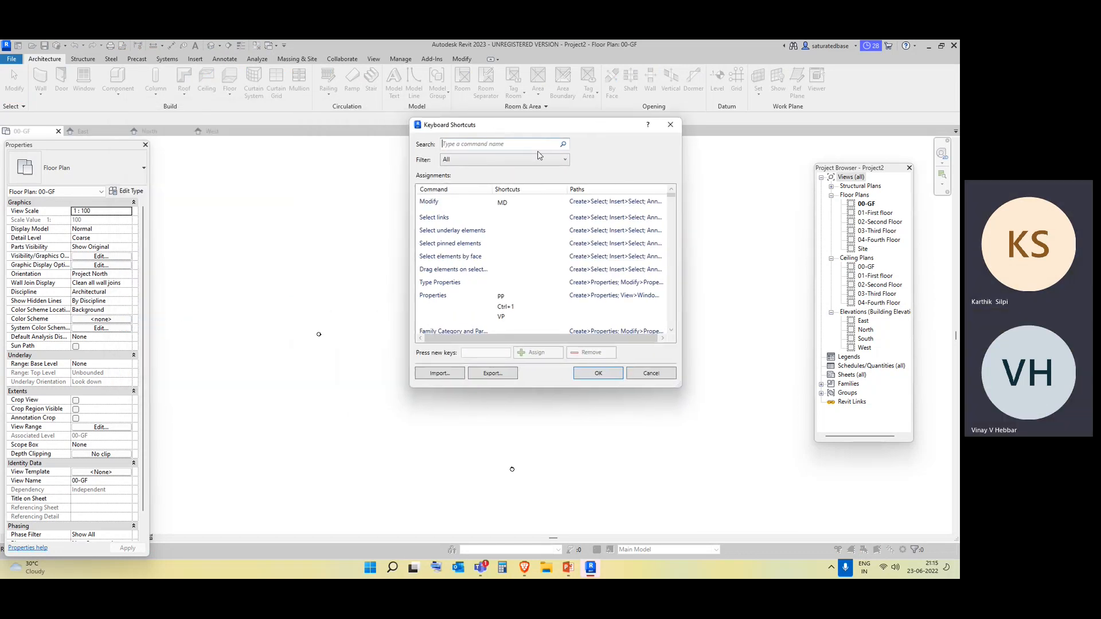
pyautogui.moveTo(672, 197)
pyautogui.mouseDown()
pyautogui.moveTo(696, 342)
pyautogui.moveTo(692, 196)
pyautogui.mouseUp()
pyautogui.click(499, 221)
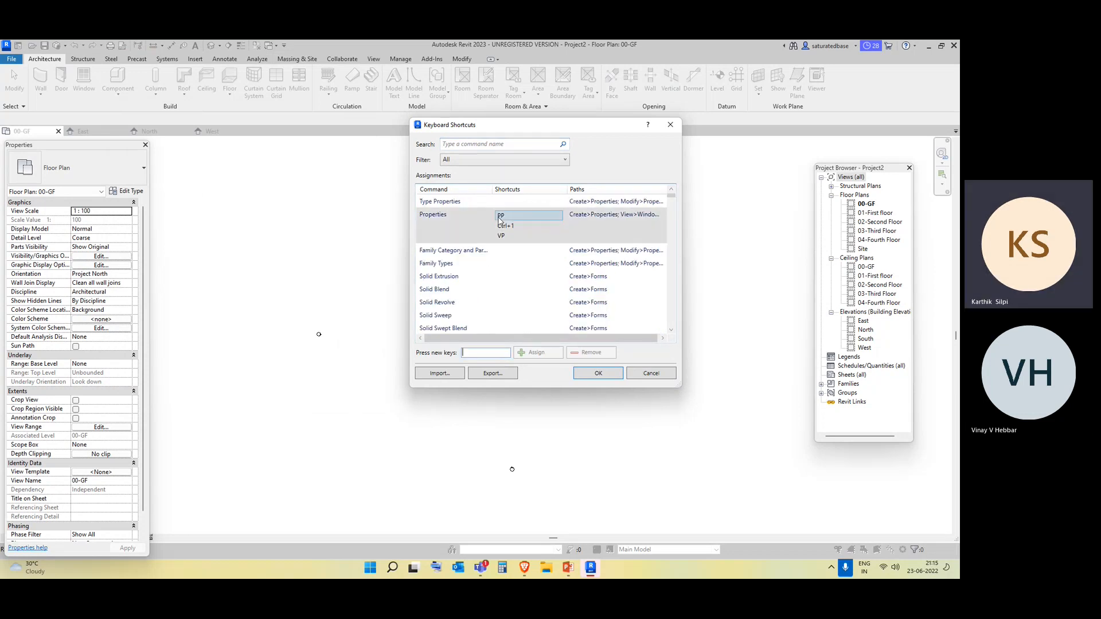
pyautogui.click(500, 236)
pyautogui.click(510, 217)
pyautogui.click(511, 218)
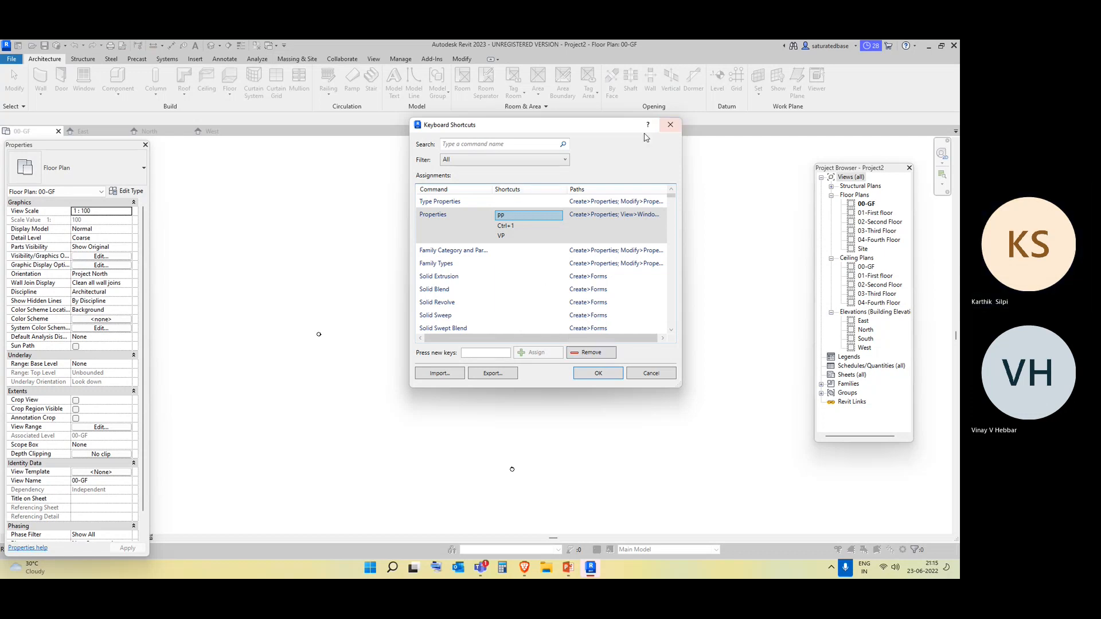
# Close the Properties palette and display it again.
pyautogui.click(145, 146)
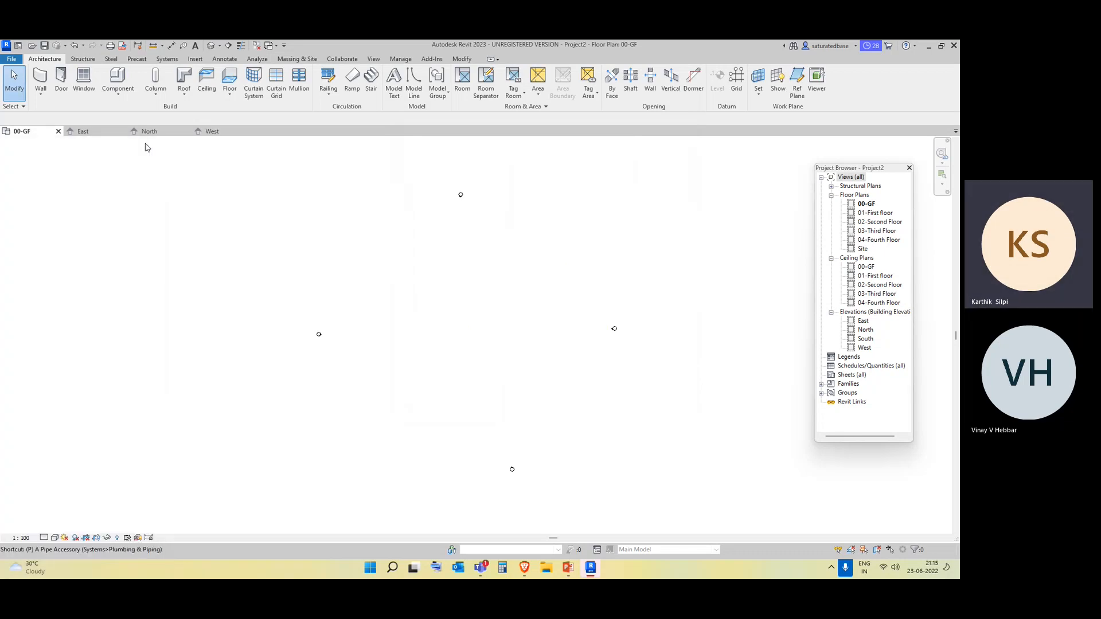
pyautogui.hotkey('ctrl', '1')
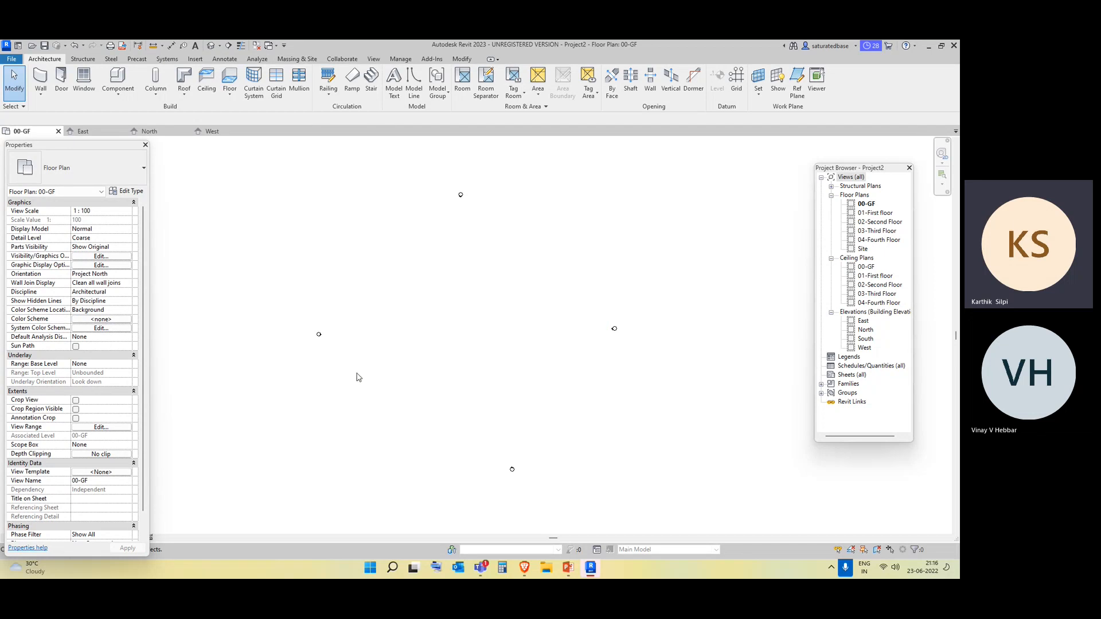
# Switch to PowerPoint to view the slide of Revit topics, and minimise it to return to Revit.
pyautogui.scroll(-2, 359, 378)
pyautogui.scroll(2, 411, 352)
pyautogui.click(568, 568)
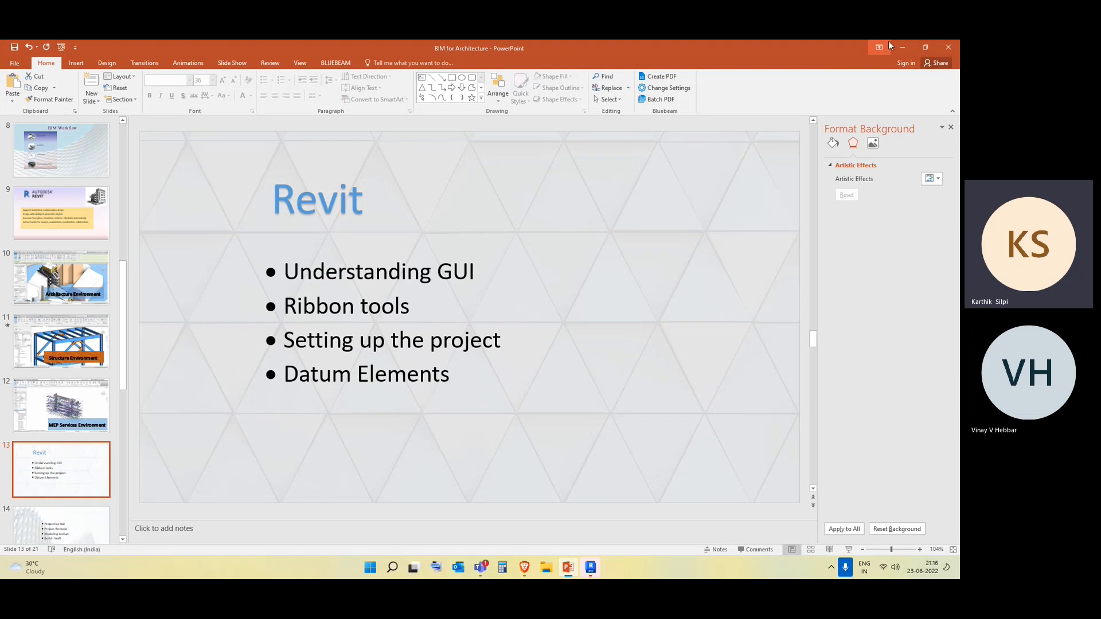
pyautogui.click(903, 46)
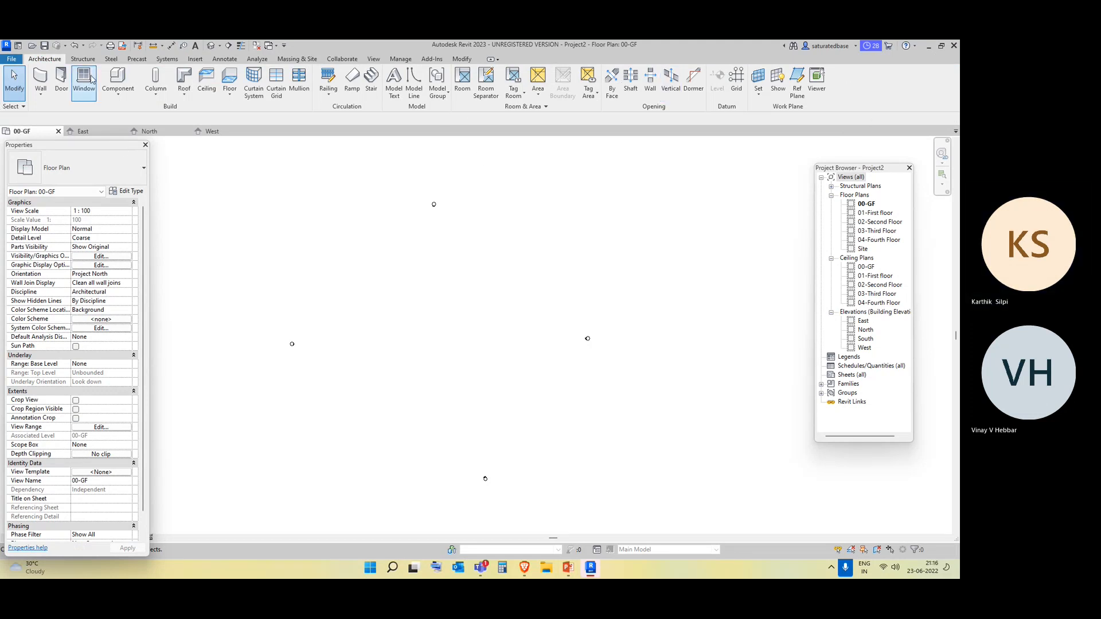
# Look through the Structure, Steel, Precast and Systems tool sets and return to the Architecture tools.
pyautogui.click(83, 59)
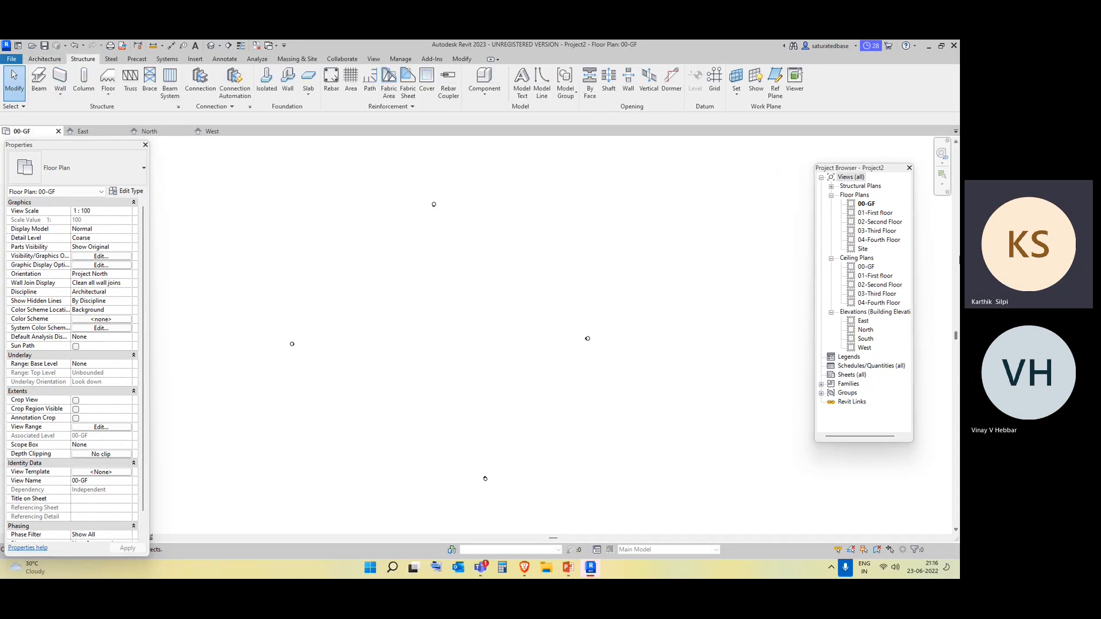
pyautogui.click(112, 60)
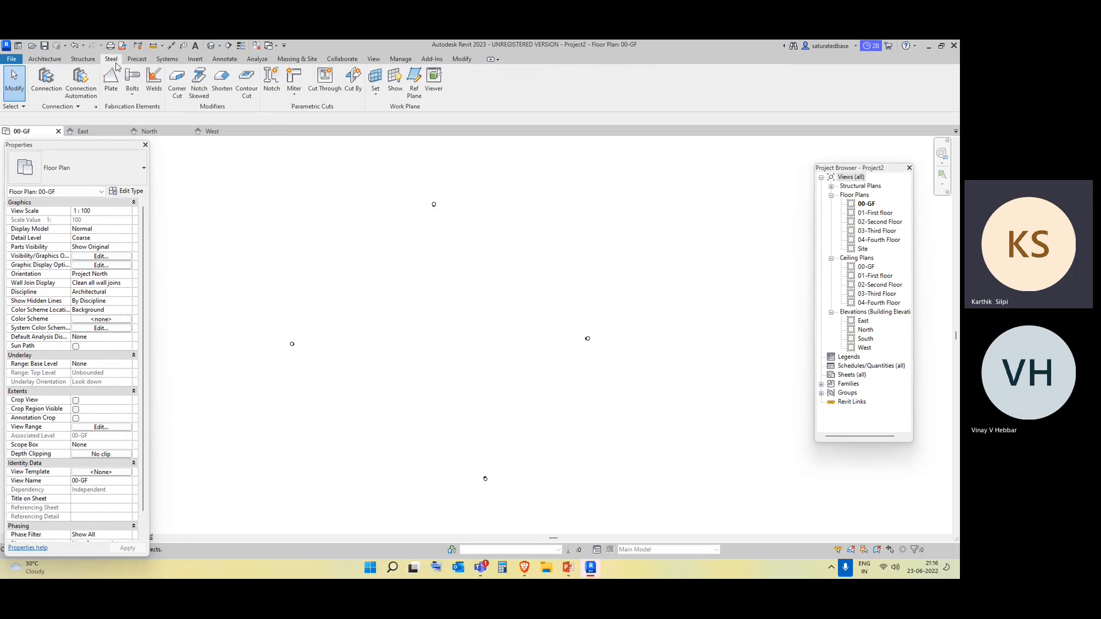
pyautogui.click(136, 59)
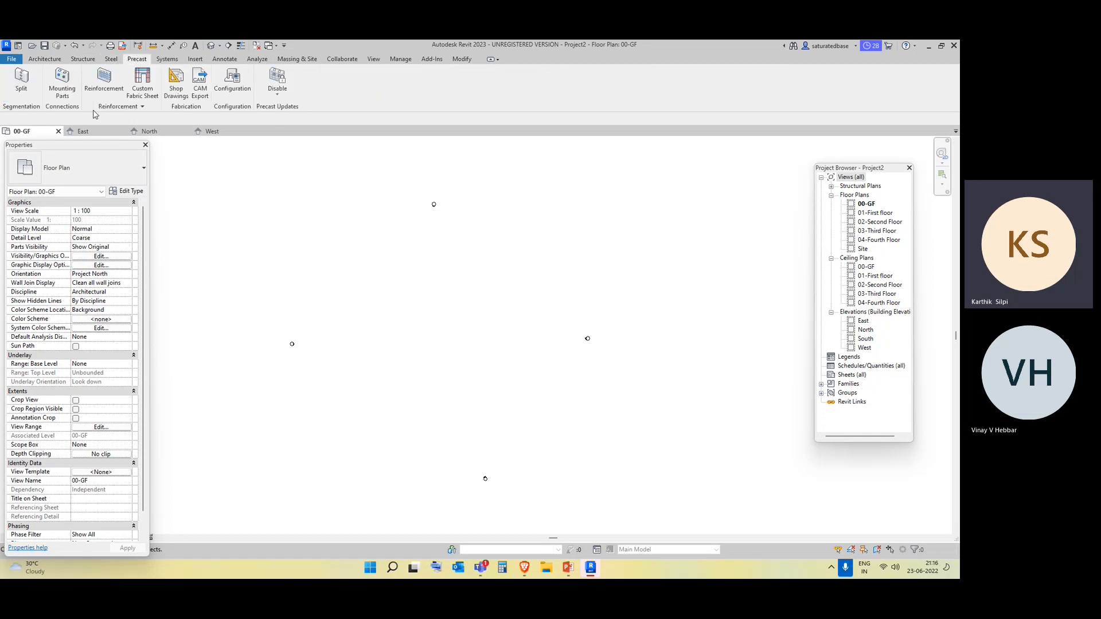
pyautogui.click(112, 60)
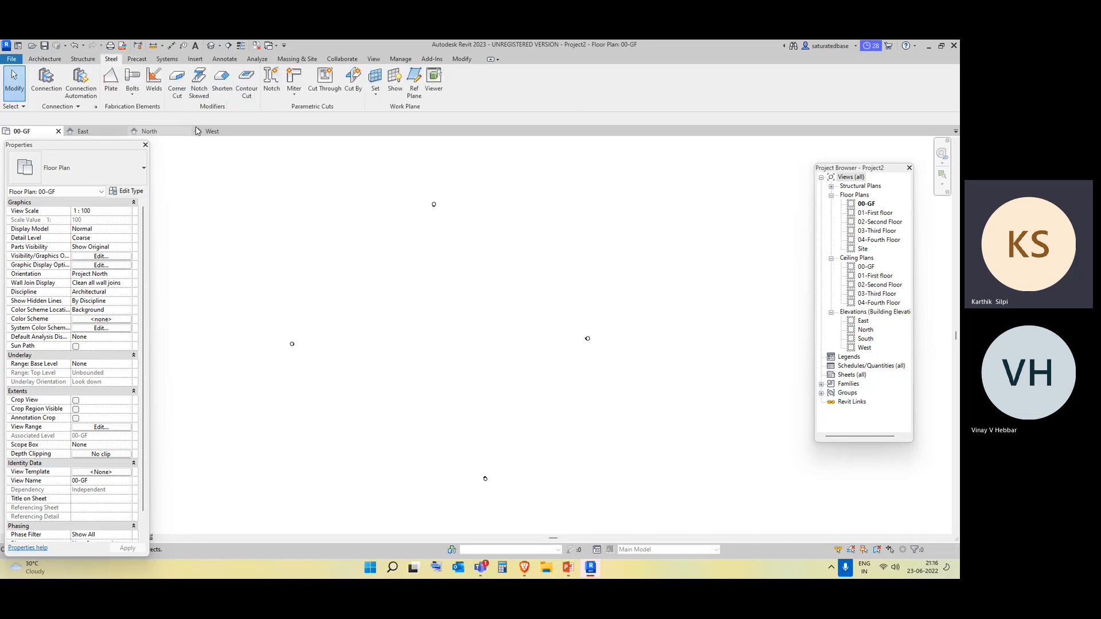
pyautogui.click(166, 60)
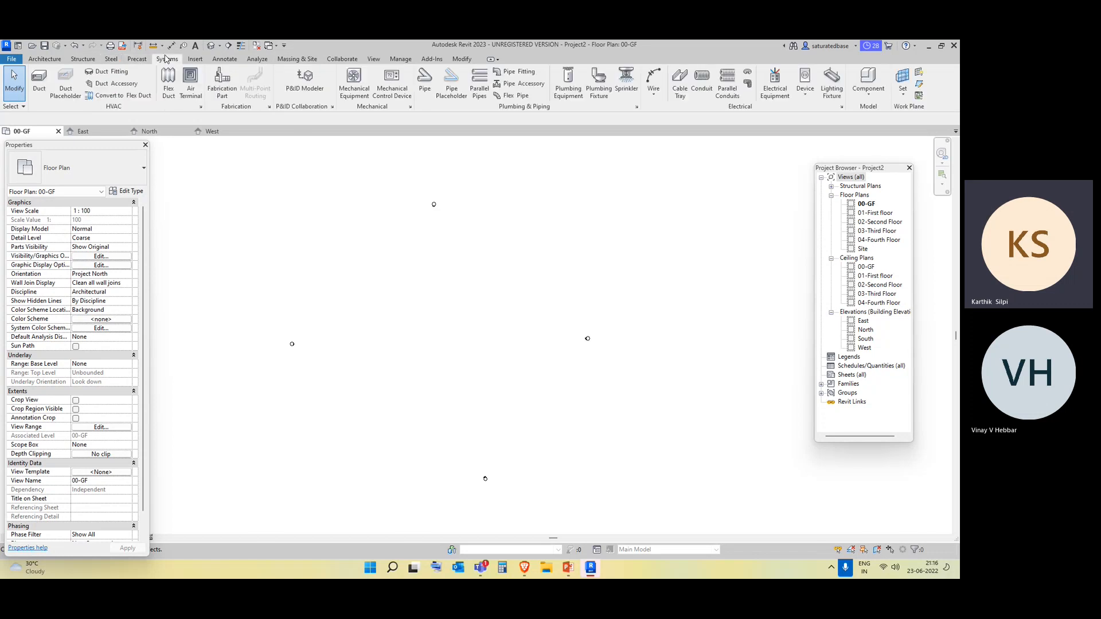
pyautogui.click(23, 91)
pyautogui.click(52, 61)
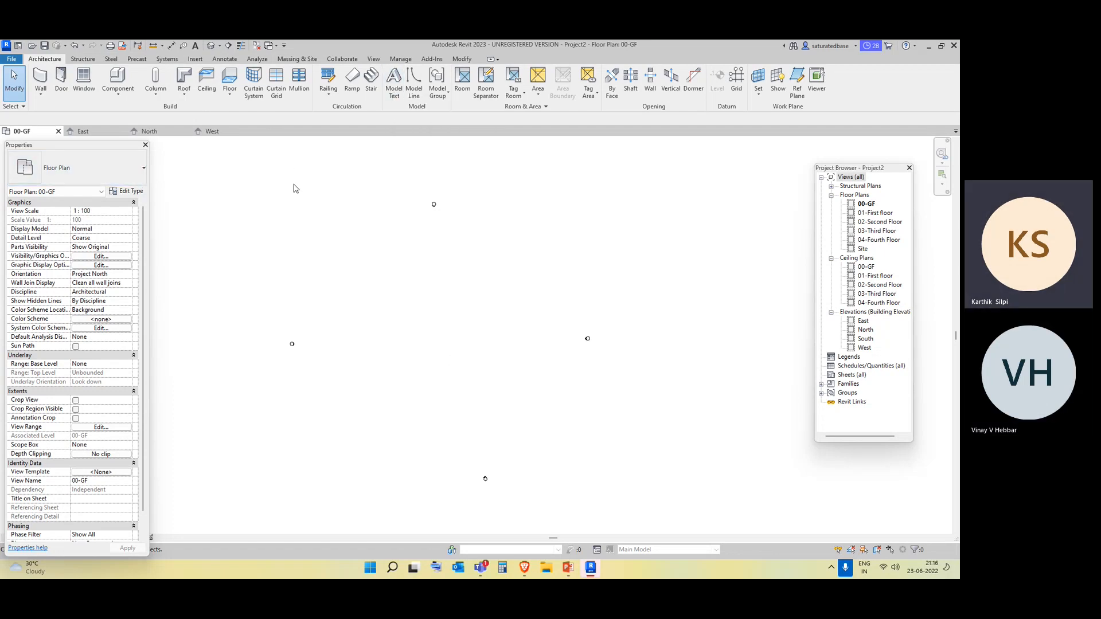
# Compare the Structure, Systems and Annotate tools with the Architecture tools.
pyautogui.click(91, 59)
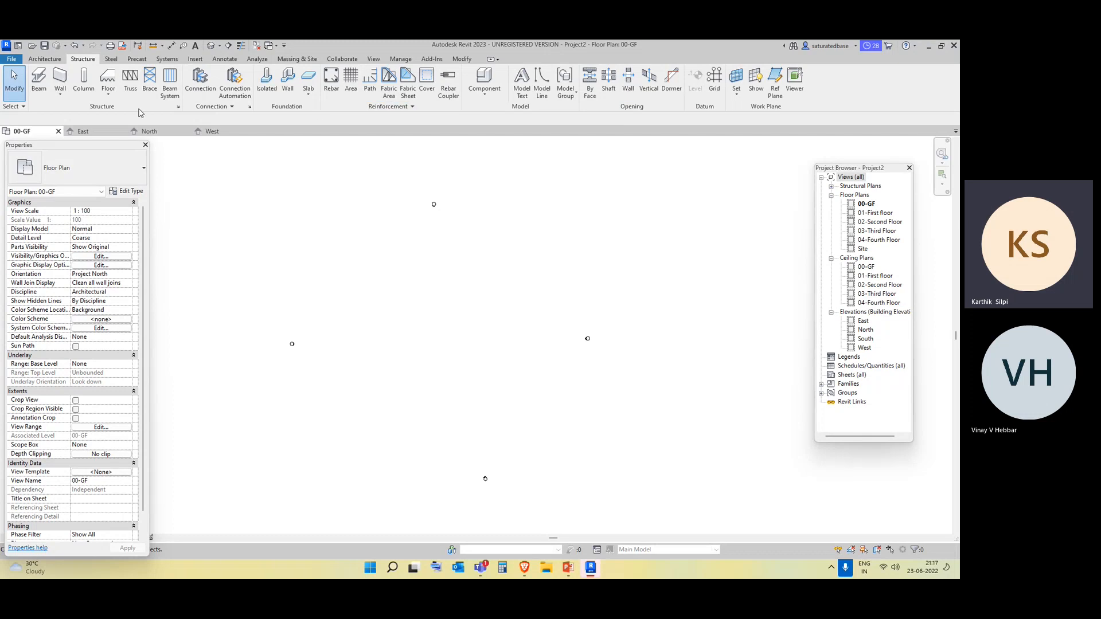
pyautogui.click(167, 59)
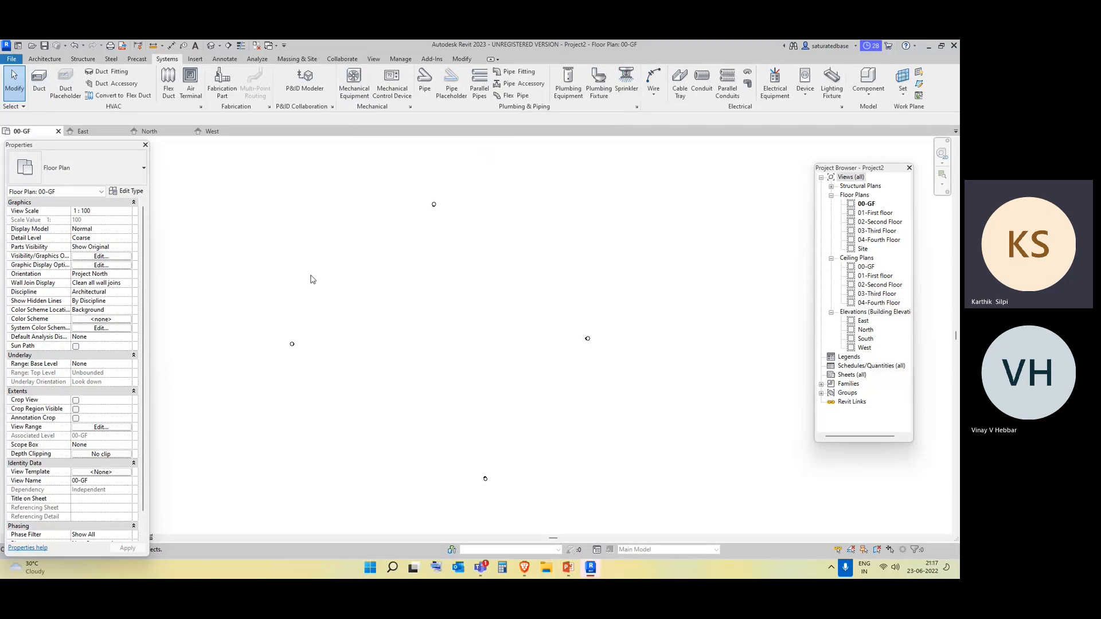
pyautogui.scroll(-3, 313, 279)
pyautogui.moveTo(403, 330); pyautogui.dragTo(464, 331, button='middle')
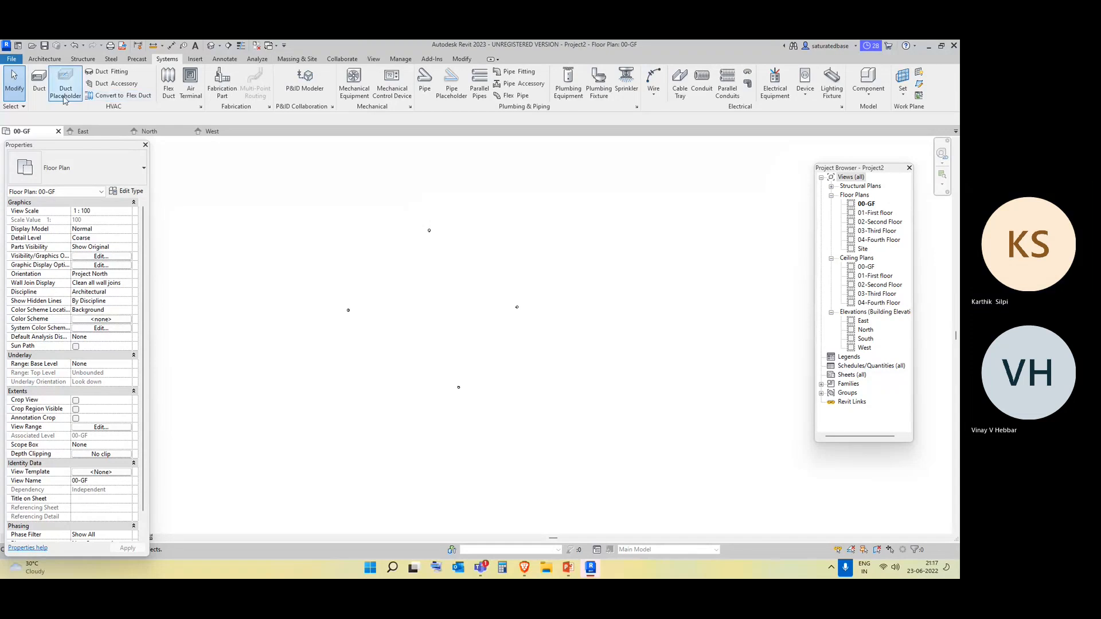
pyautogui.click(46, 59)
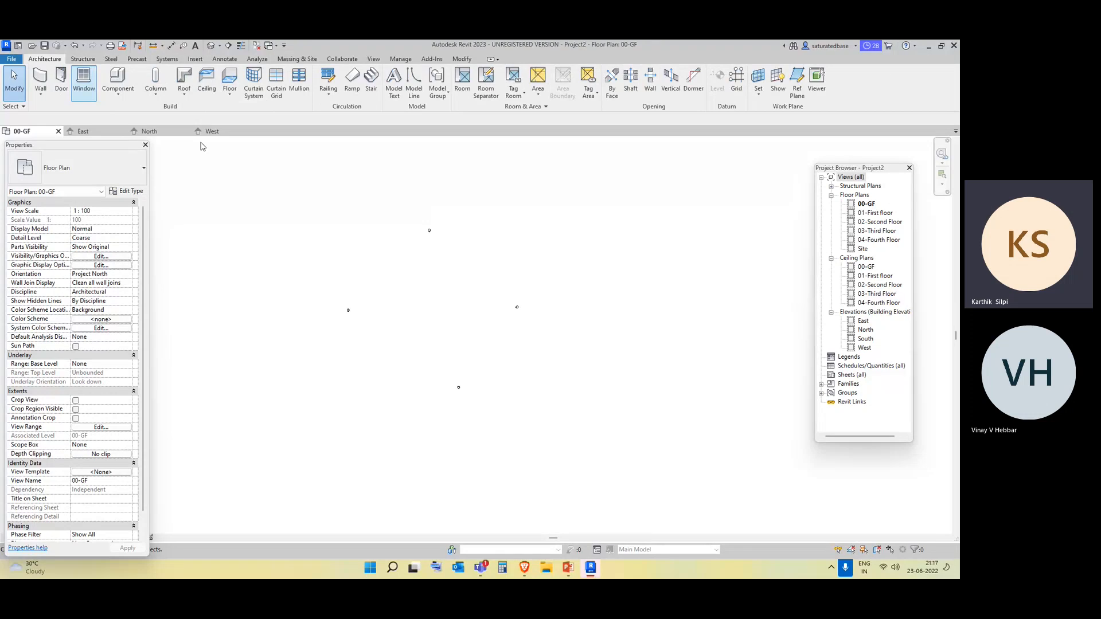
pyautogui.click(164, 59)
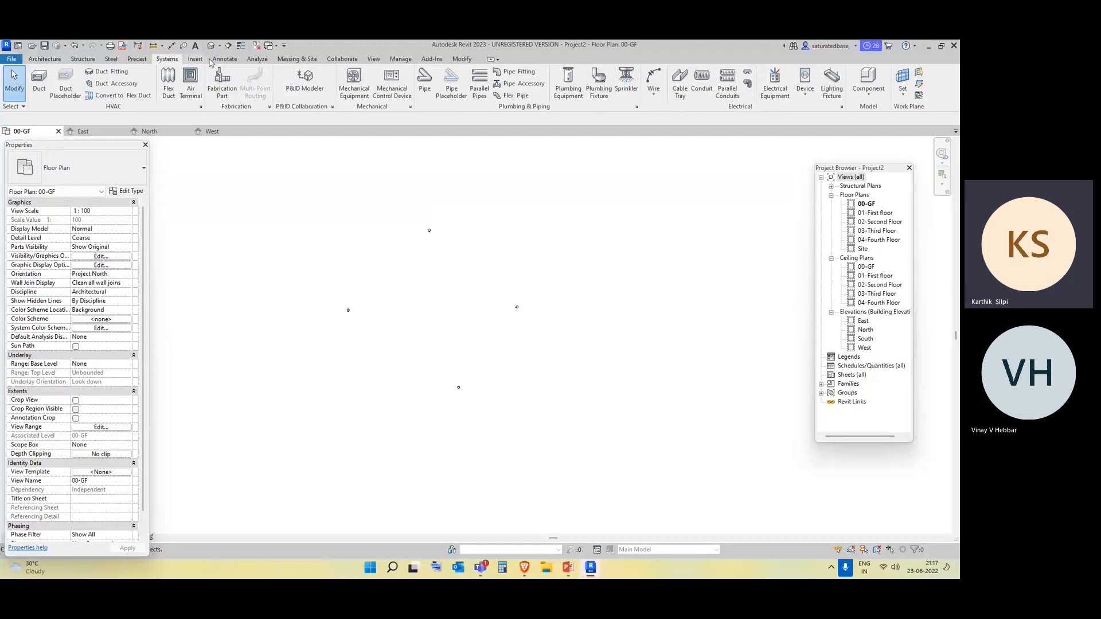
pyautogui.click(224, 59)
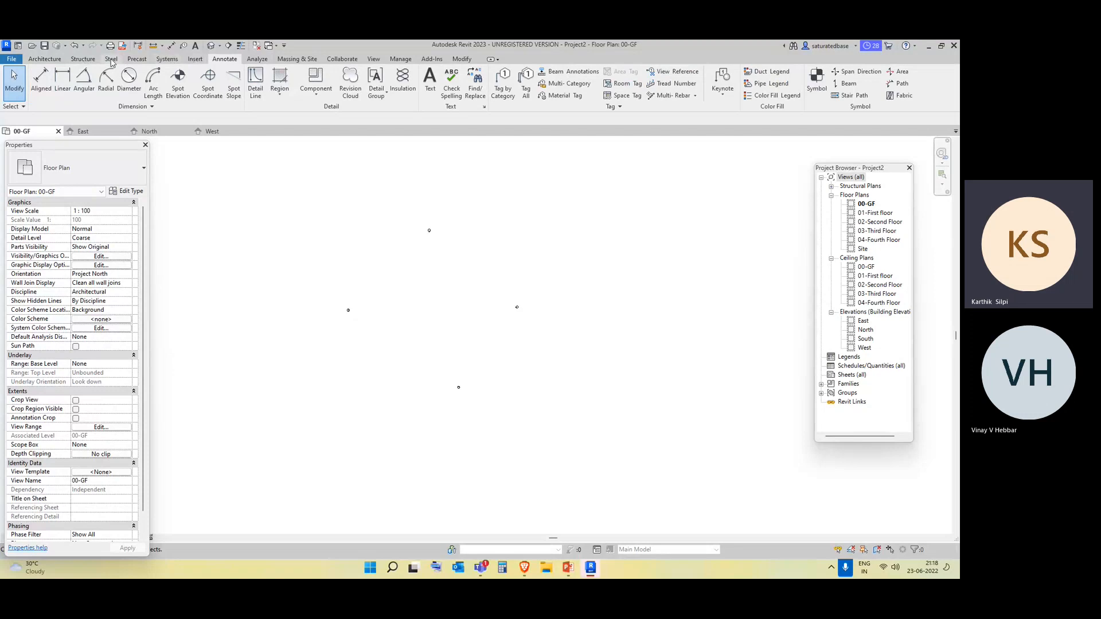
pyautogui.click(44, 58)
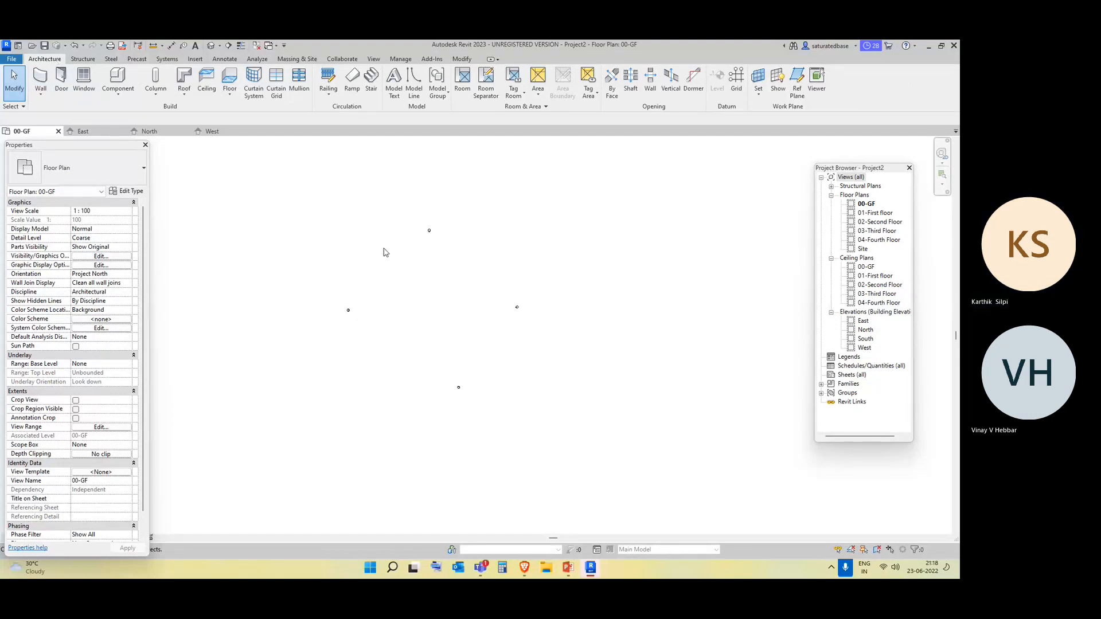
# Start an architectural wall in the 00-GF plan and choose the Basic Wall type Generic - 200mm.
pyautogui.moveTo(385, 253); pyautogui.dragTo(362, 245, button='middle')
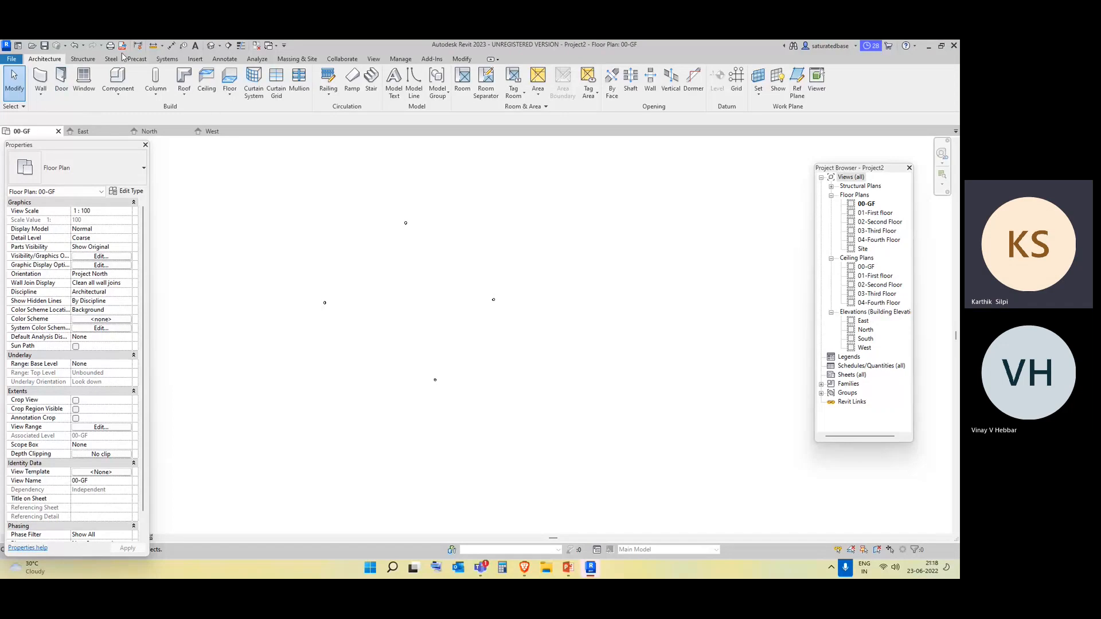
pyautogui.scroll(1, 385, 322)
pyautogui.scroll(2, 385, 324)
pyautogui.click(41, 96)
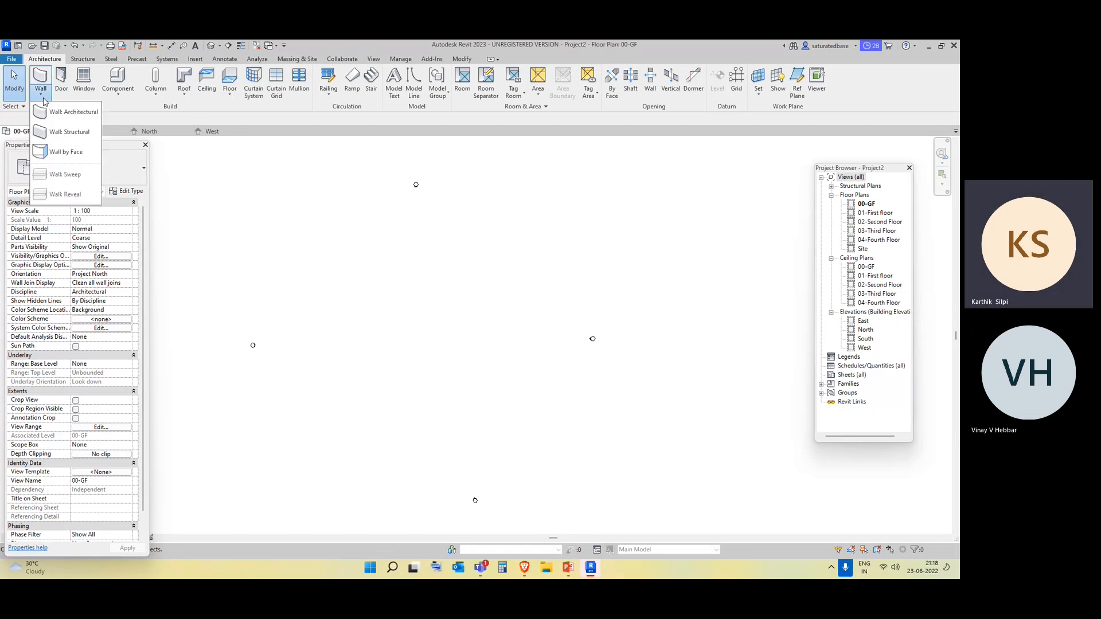
pyautogui.click(71, 115)
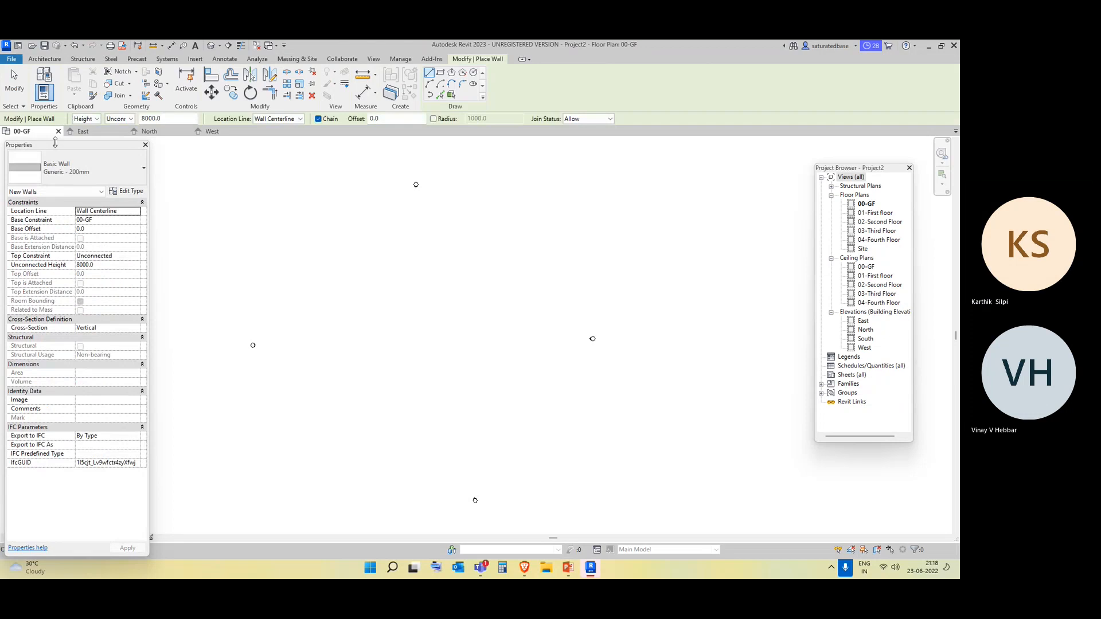
pyautogui.click(117, 185)
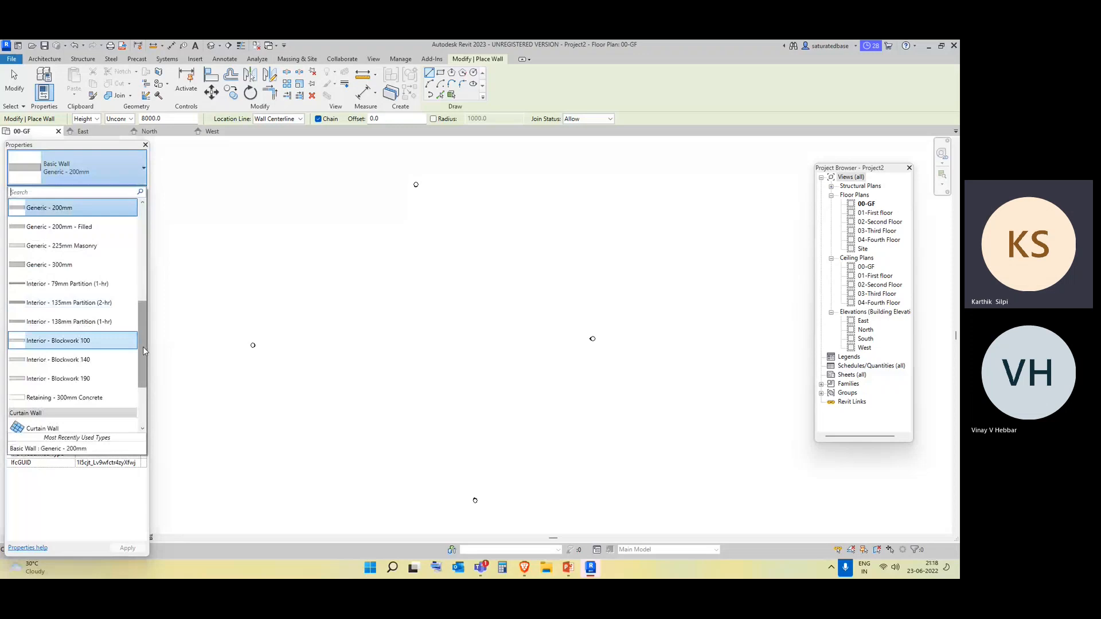
pyautogui.scroll(3, 116, 371)
pyautogui.scroll(-4, 117, 371)
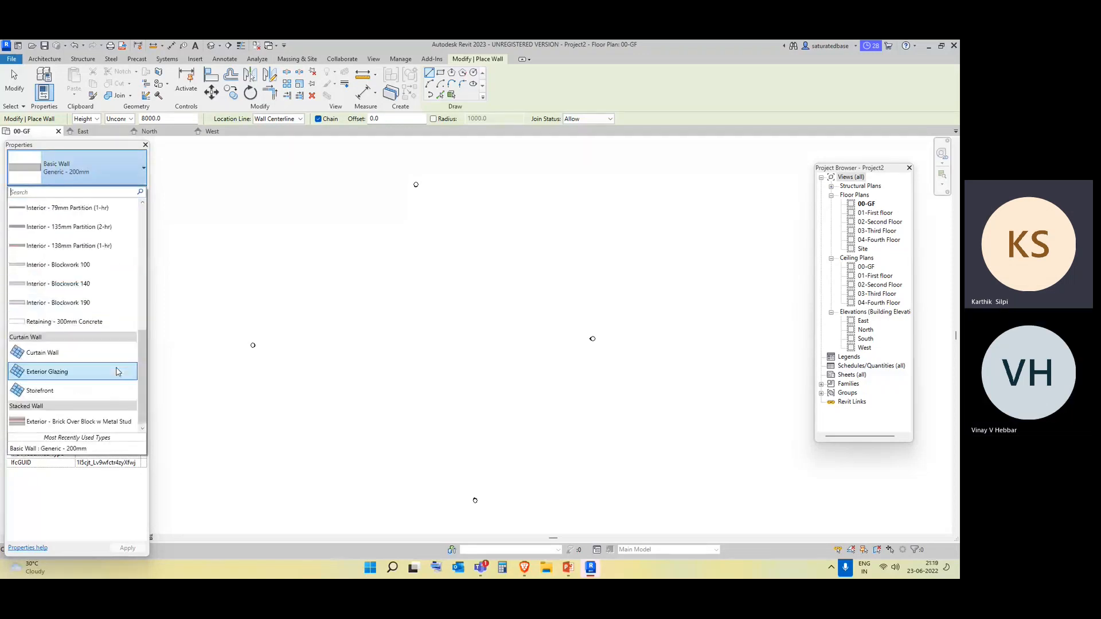
pyautogui.scroll(3, 116, 367)
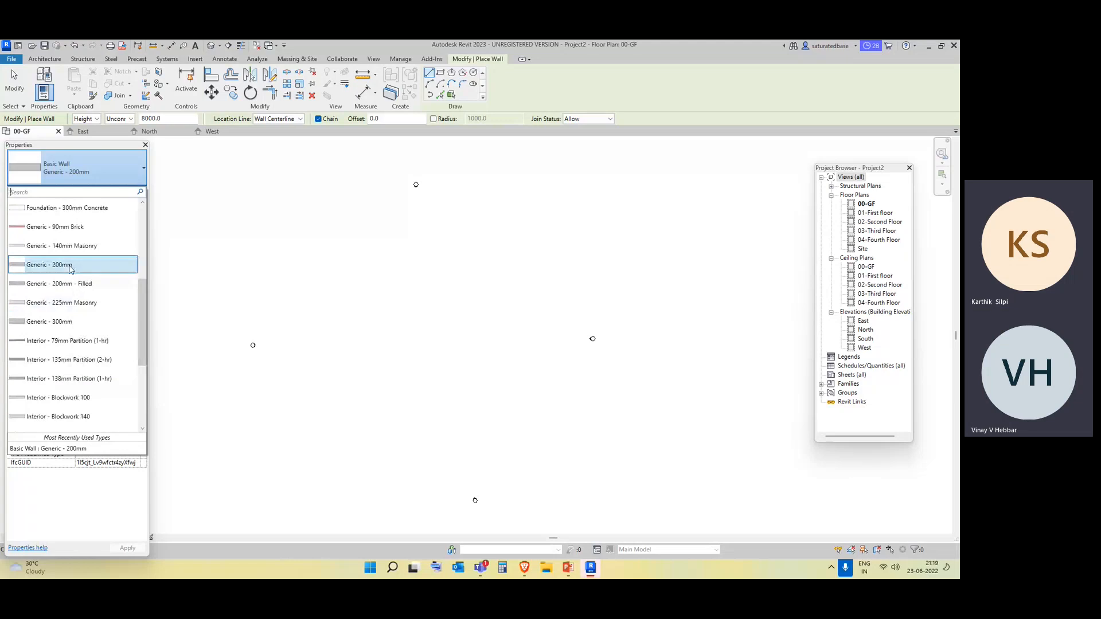
pyautogui.click(70, 267)
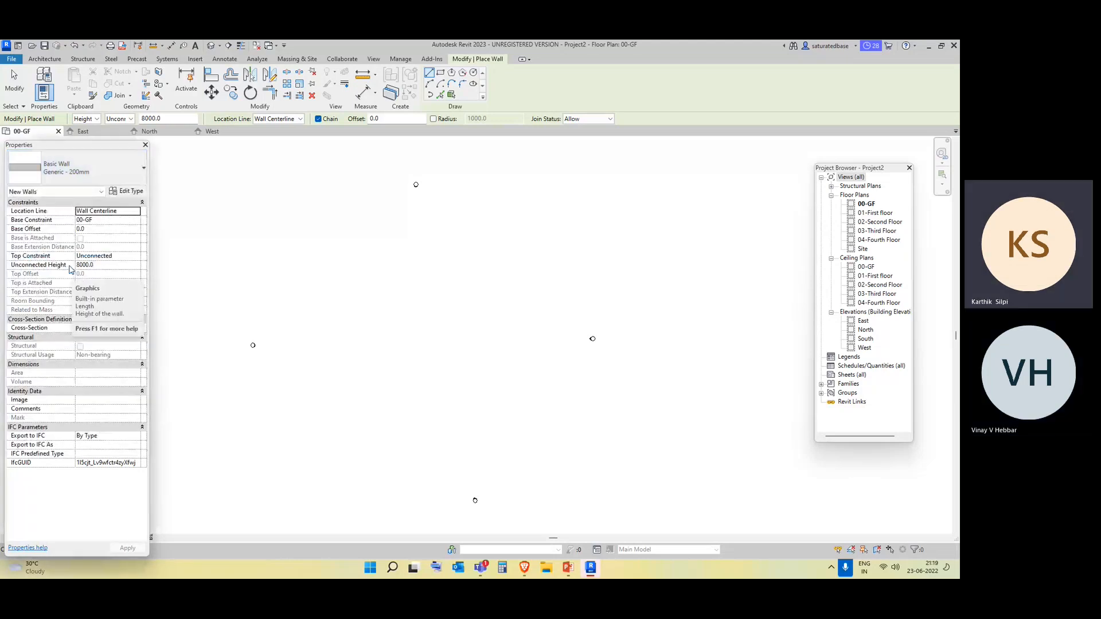
# Review the Basic Wall types and the location line options, keeping Generic - 200mm and Wall Centerline.
pyautogui.click(99, 175)
pyautogui.scroll(3, 69, 321)
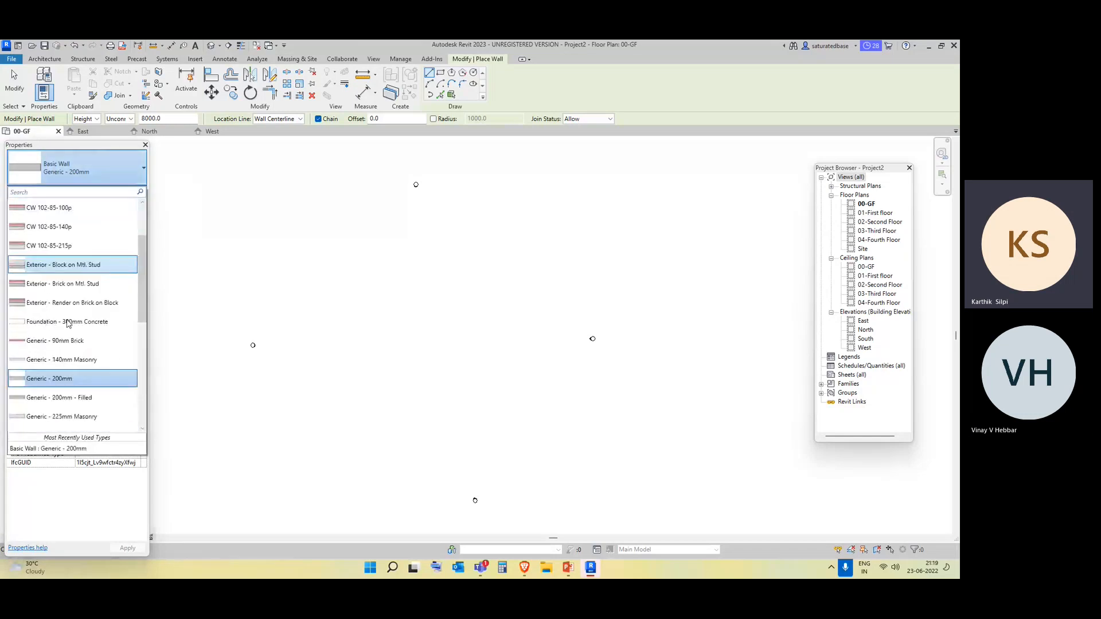
pyautogui.scroll(-1, 75, 287)
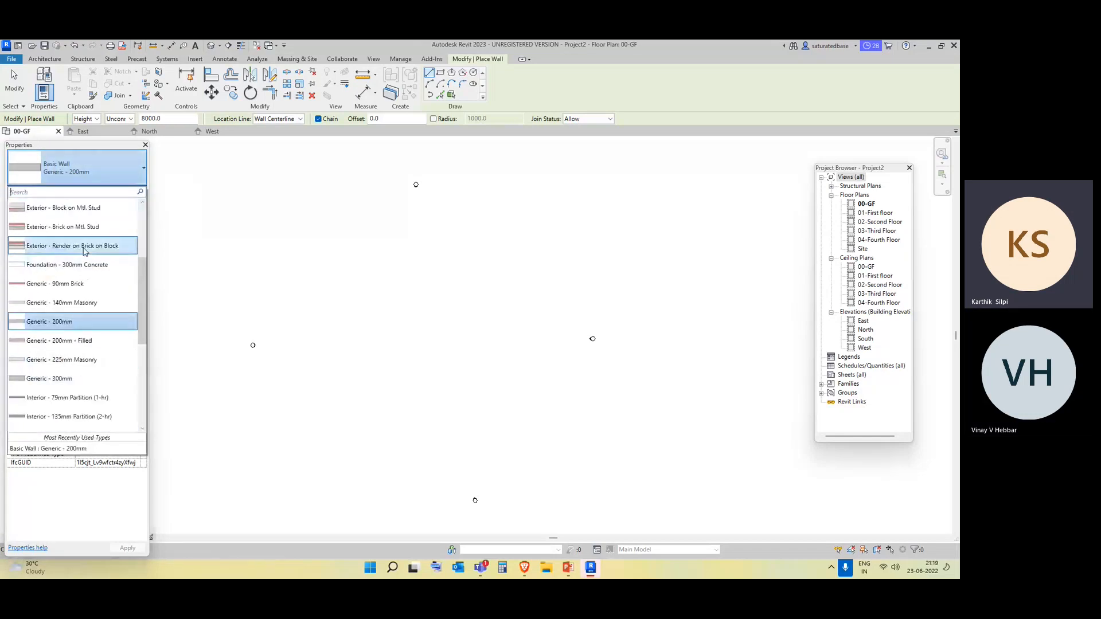
pyautogui.moveTo(84, 251)
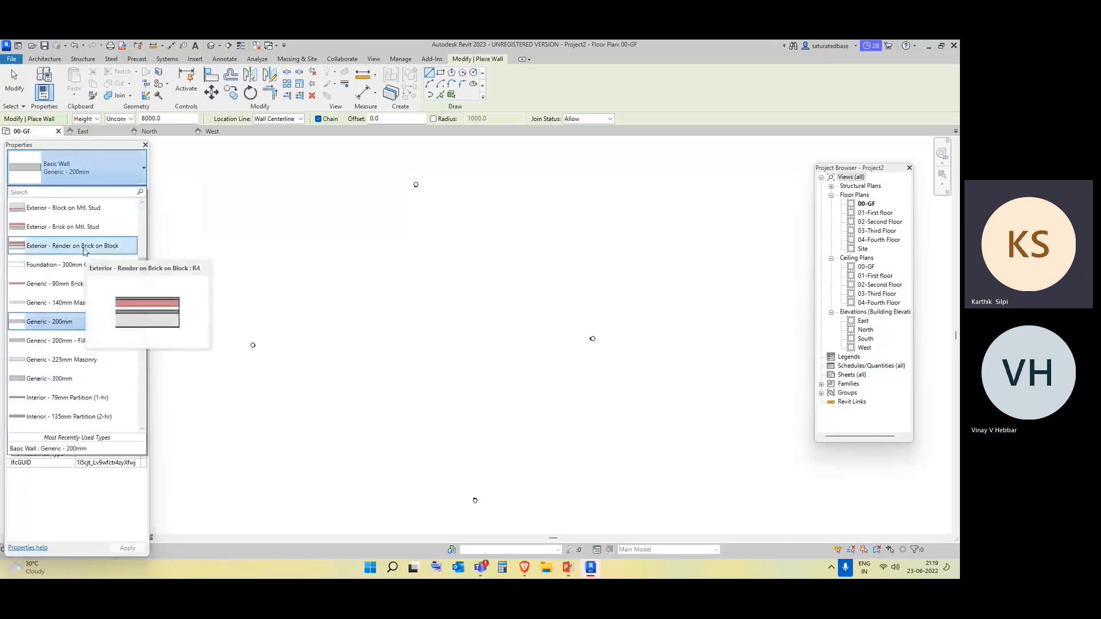
pyautogui.scroll(1, 84, 250)
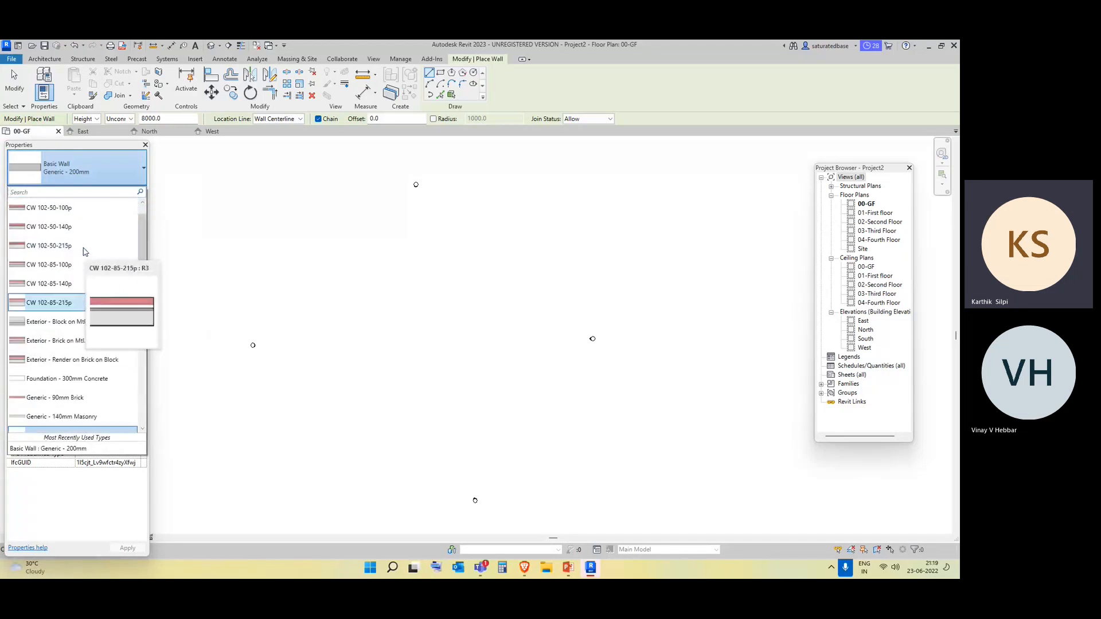
pyautogui.scroll(1, 84, 250)
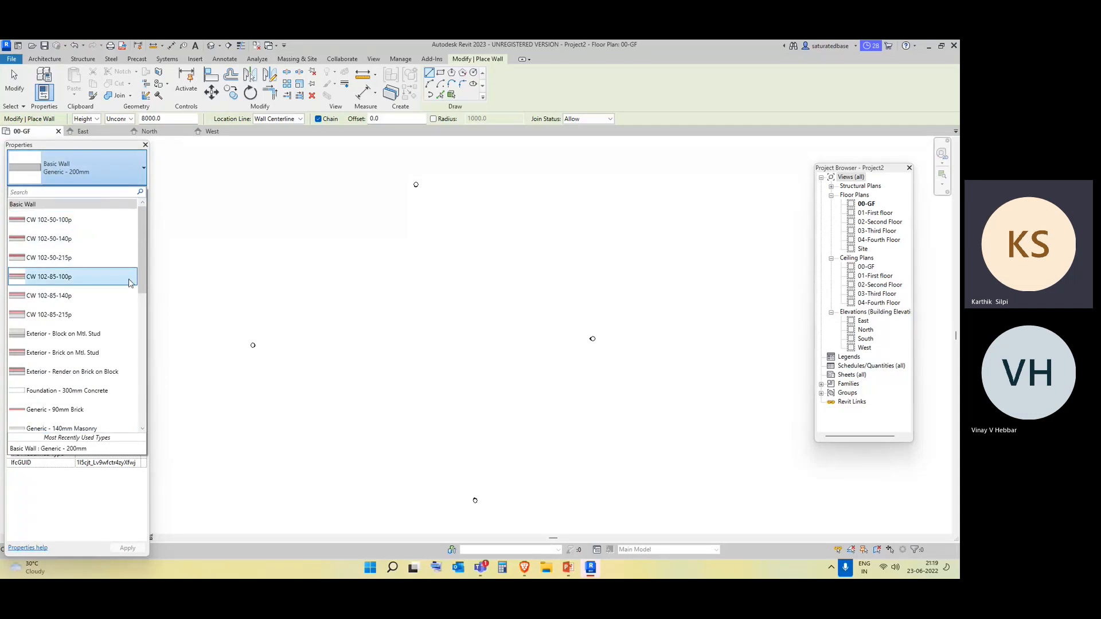
pyautogui.scroll(-5, 117, 282)
pyautogui.scroll(1, 87, 258)
pyautogui.scroll(2, 64, 287)
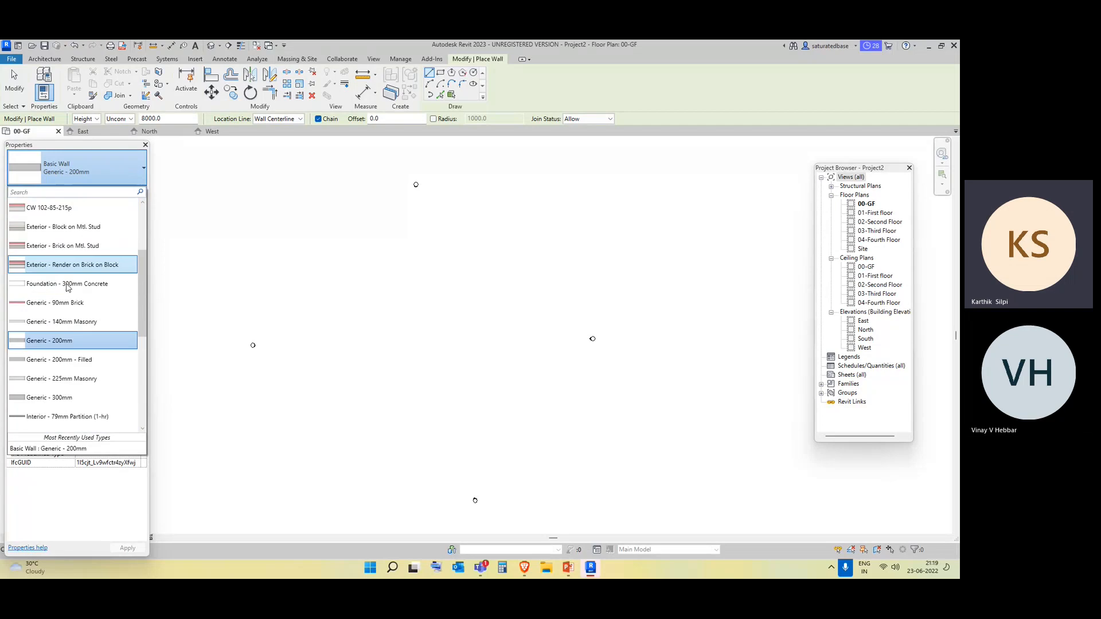
pyautogui.click(62, 344)
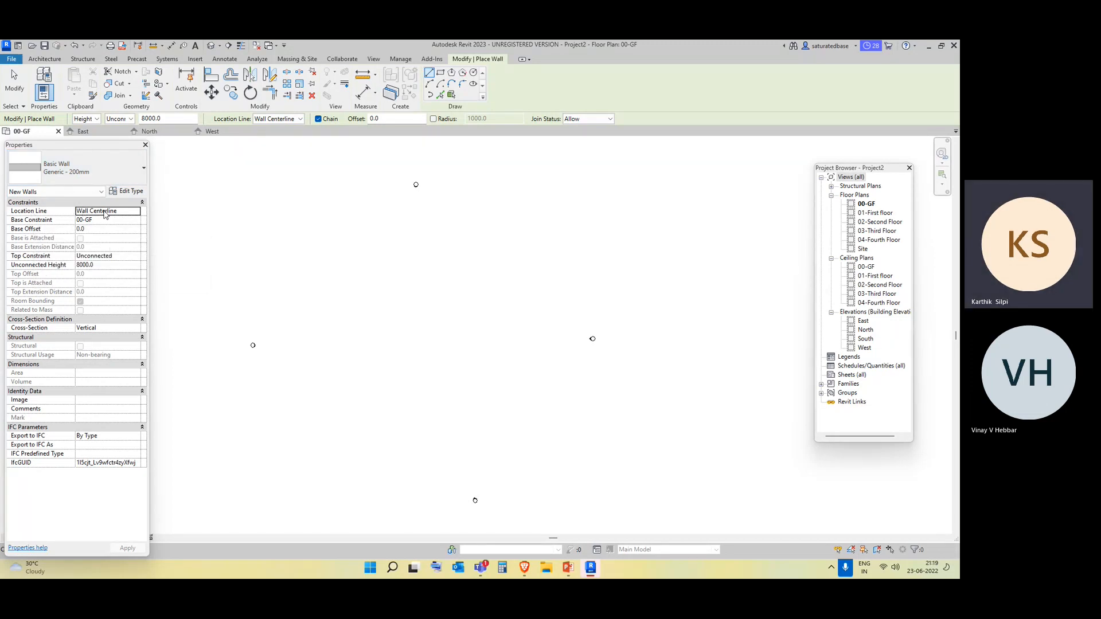
pyautogui.click(138, 217)
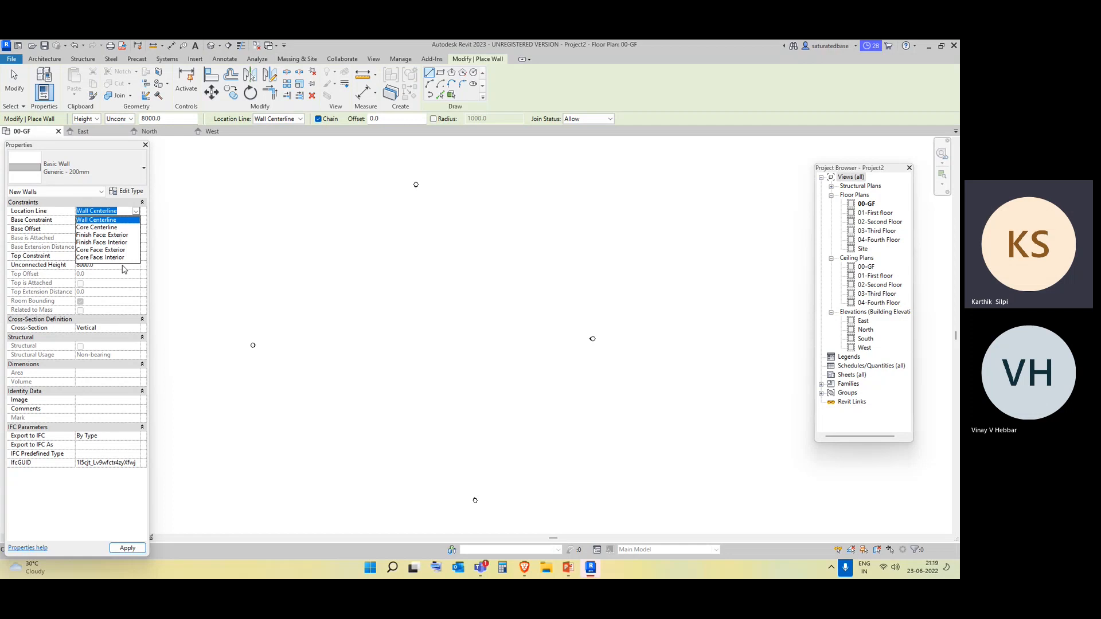
pyautogui.click(113, 221)
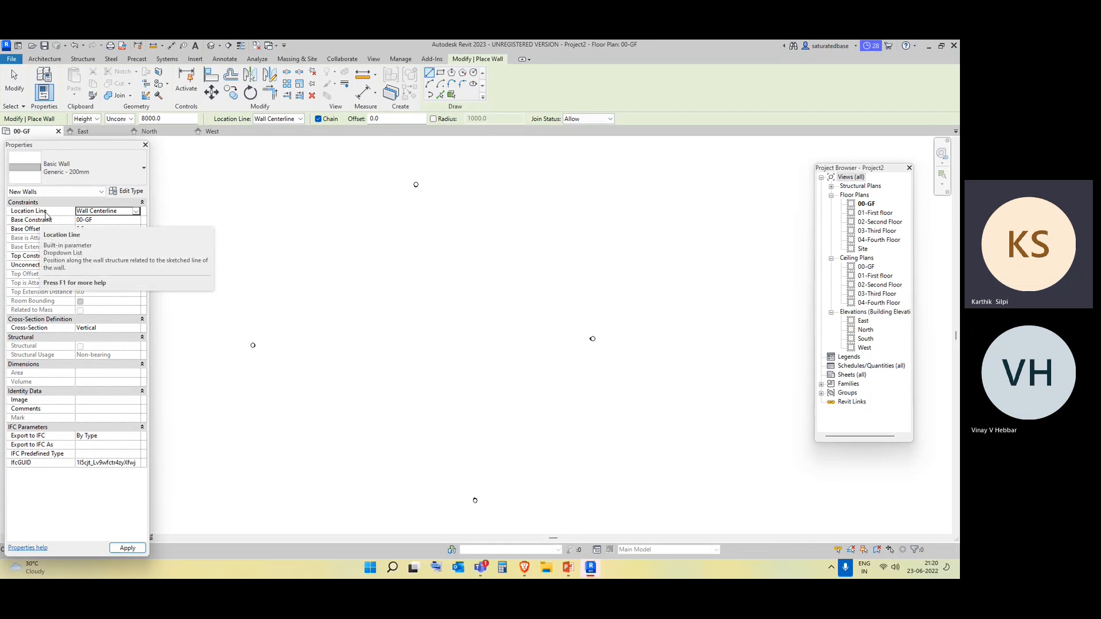
# Draw a horizontal trial wall in the 00-GF plan and delete it.
pyautogui.click(278, 257)
pyautogui.scroll(5, 275, 261)
pyautogui.press('Return')
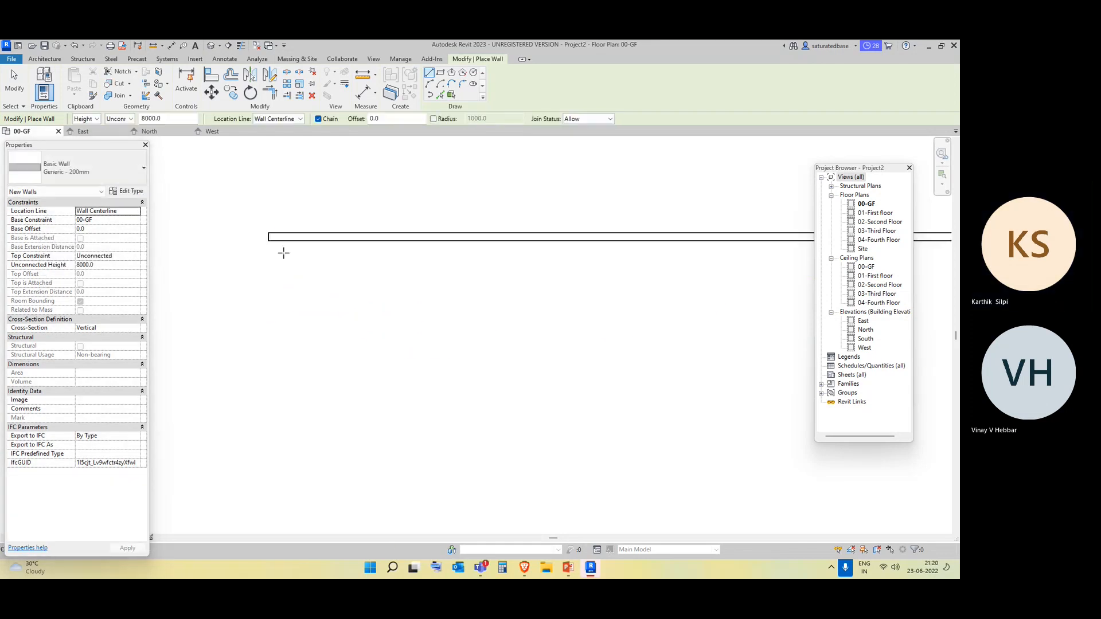
pyautogui.press('Escape')
pyautogui.press('Escape')
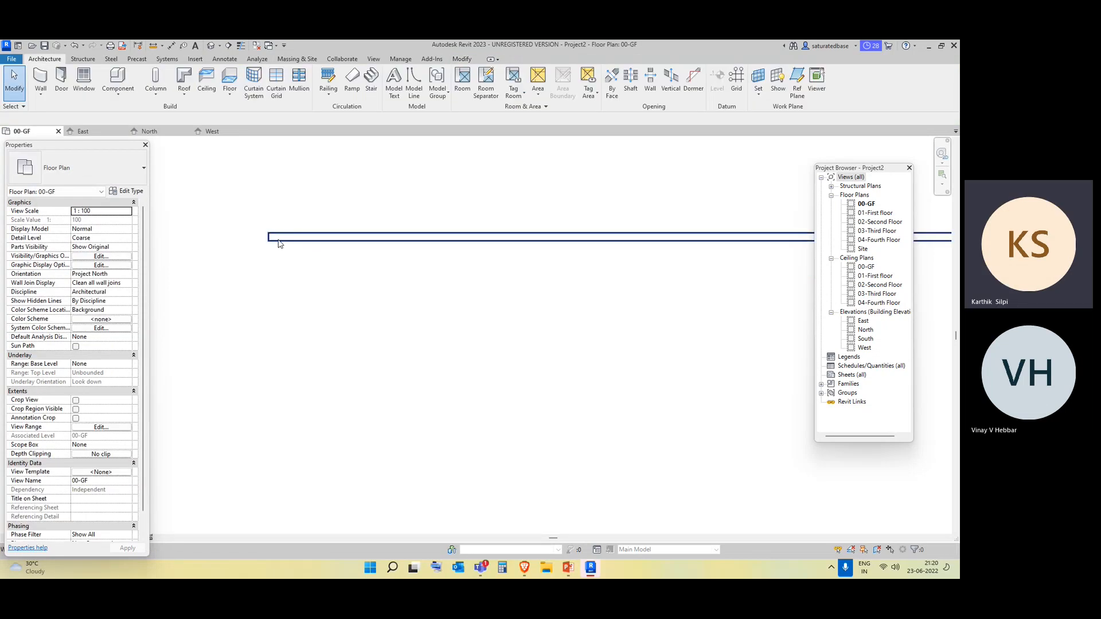
pyautogui.click(278, 241)
pyautogui.press('Delete')
# Draw two chained walls forming an L, about 2700 mm horizontally and 1200 mm vertically downward.
pyautogui.press('w')
pyautogui.press('a')
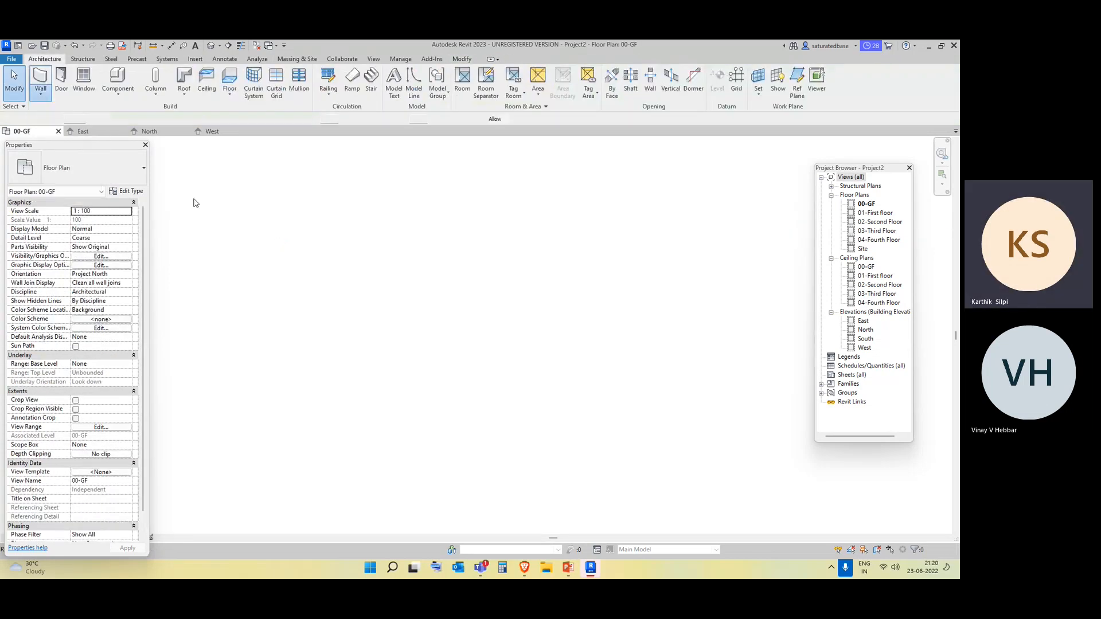
pyautogui.click(215, 263)
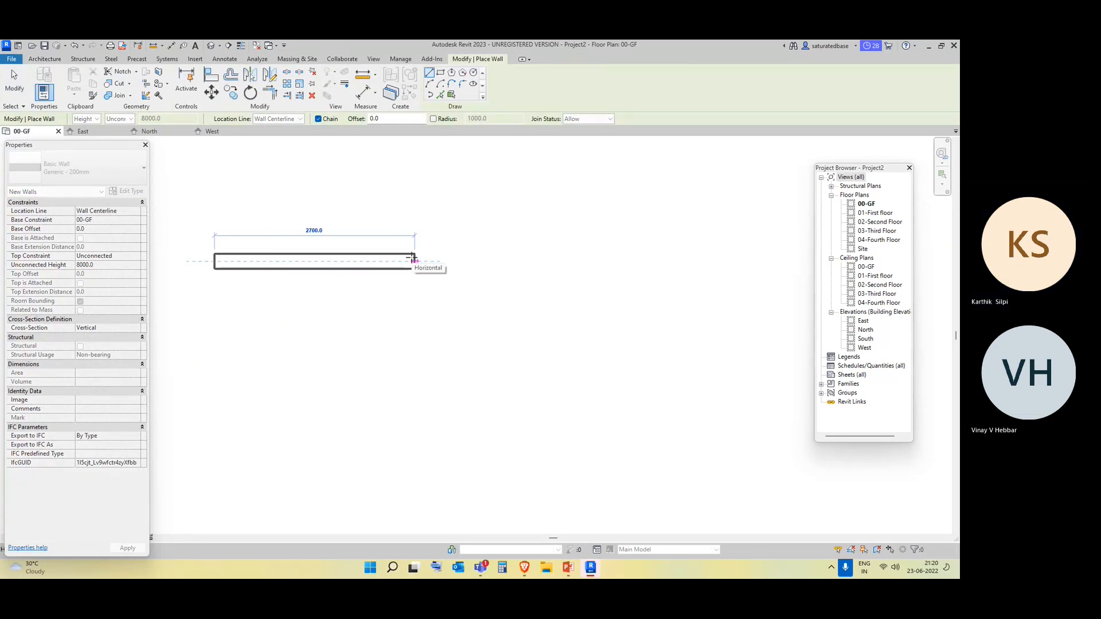
pyautogui.click(414, 261)
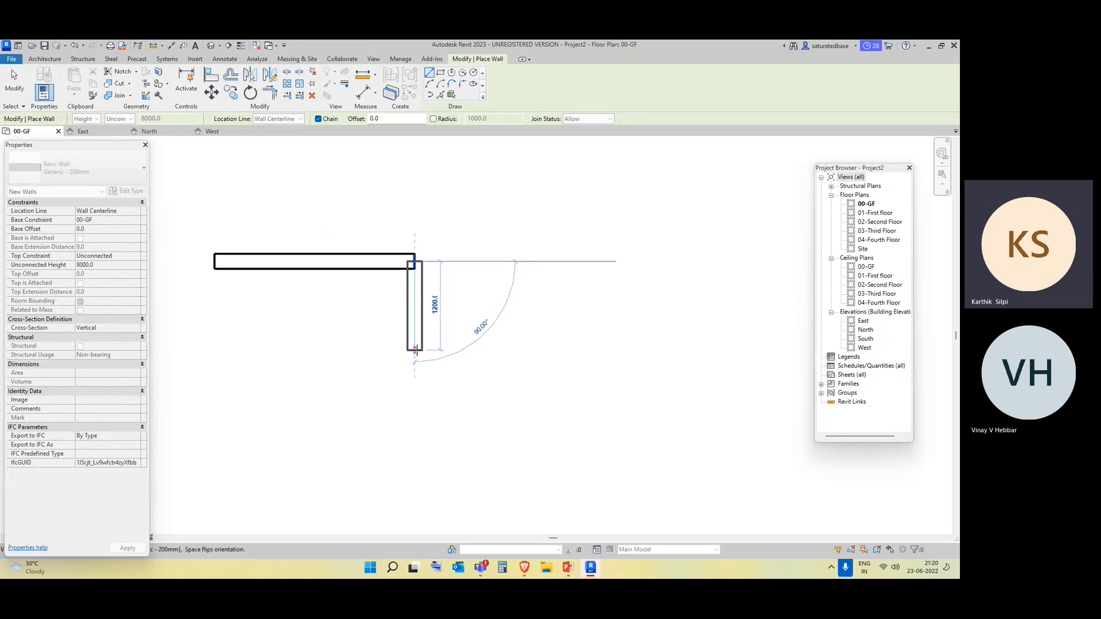
pyautogui.click(416, 351)
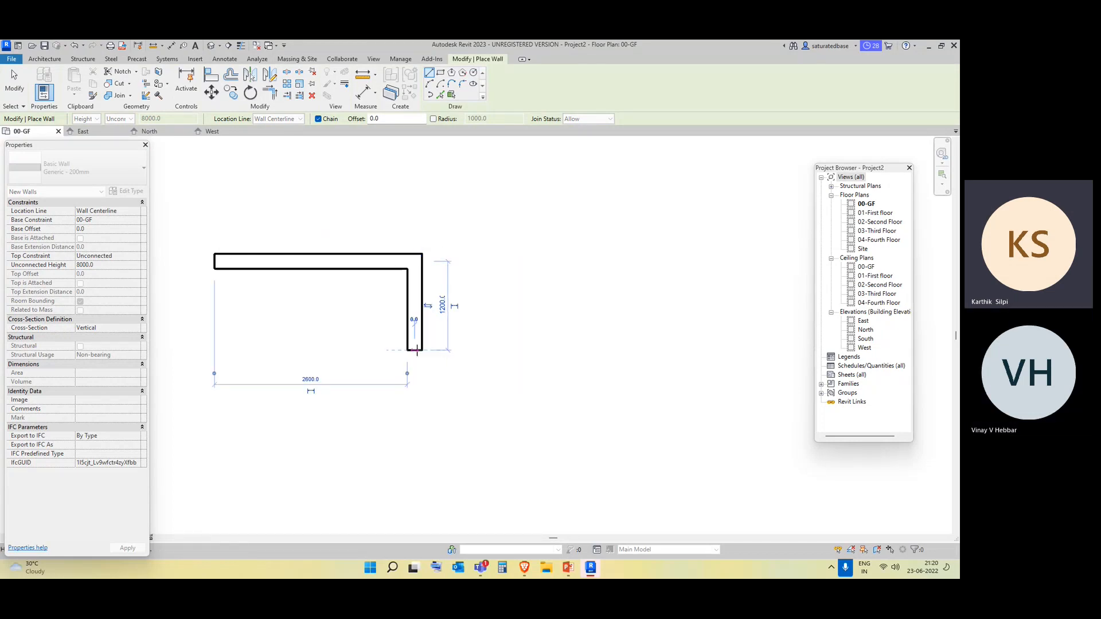
pyautogui.press('Escape')
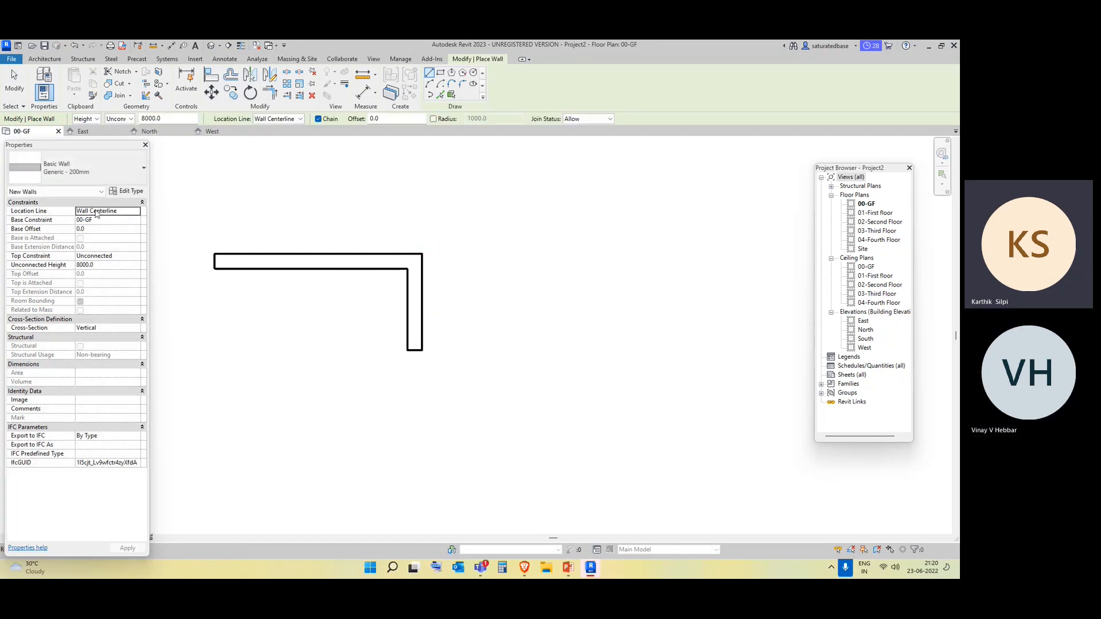
# Keep the wall location line at Wall Centerline and delete both walls of the L-shape.
pyautogui.click(136, 211)
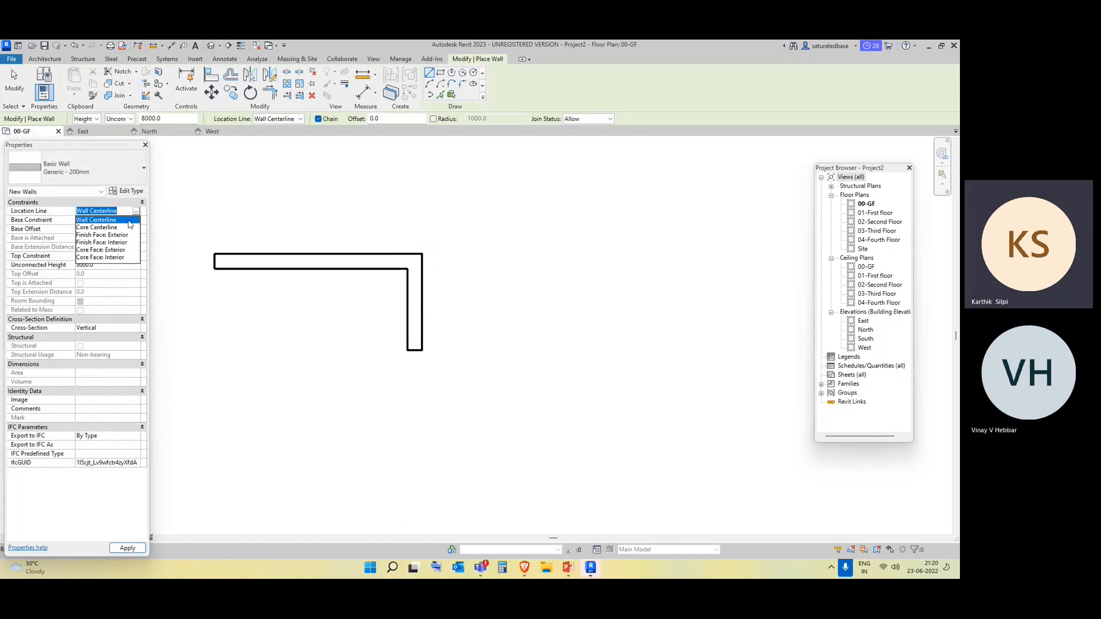
pyautogui.click(132, 221)
pyautogui.press('Escape')
pyautogui.moveTo(492, 369); pyautogui.dragTo(319, 224)
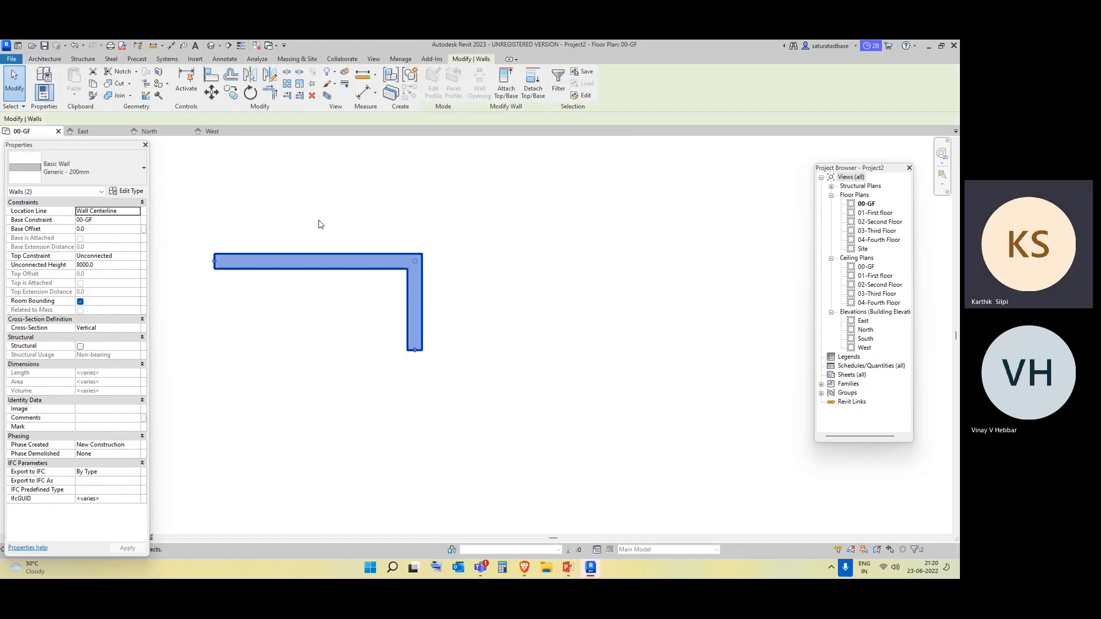
pyautogui.click(319, 224)
pyautogui.click(41, 94)
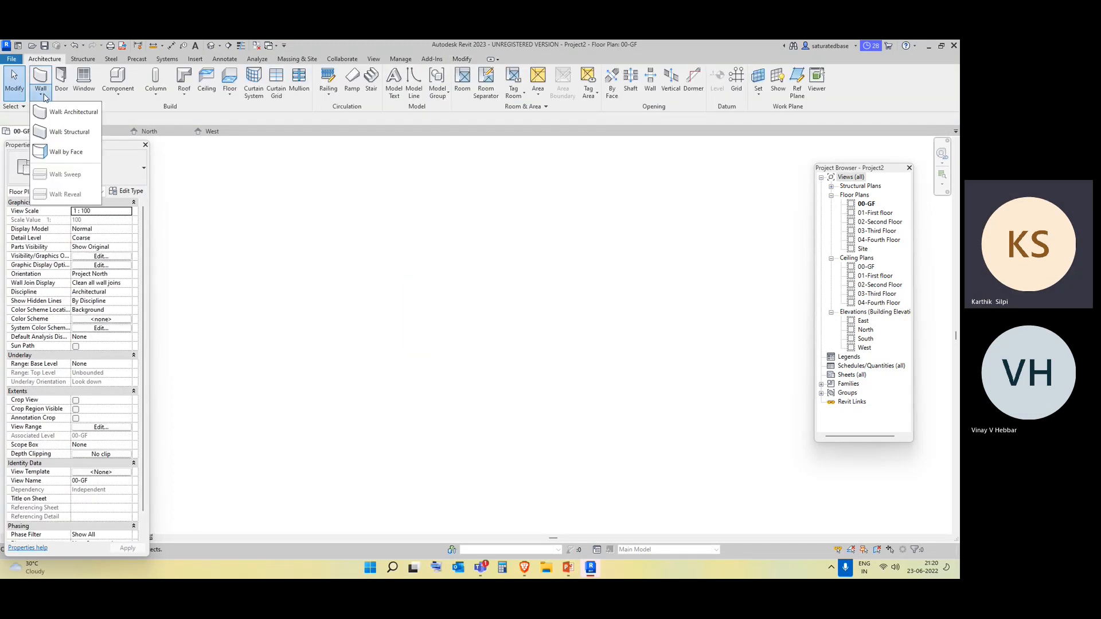
pyautogui.click(50, 121)
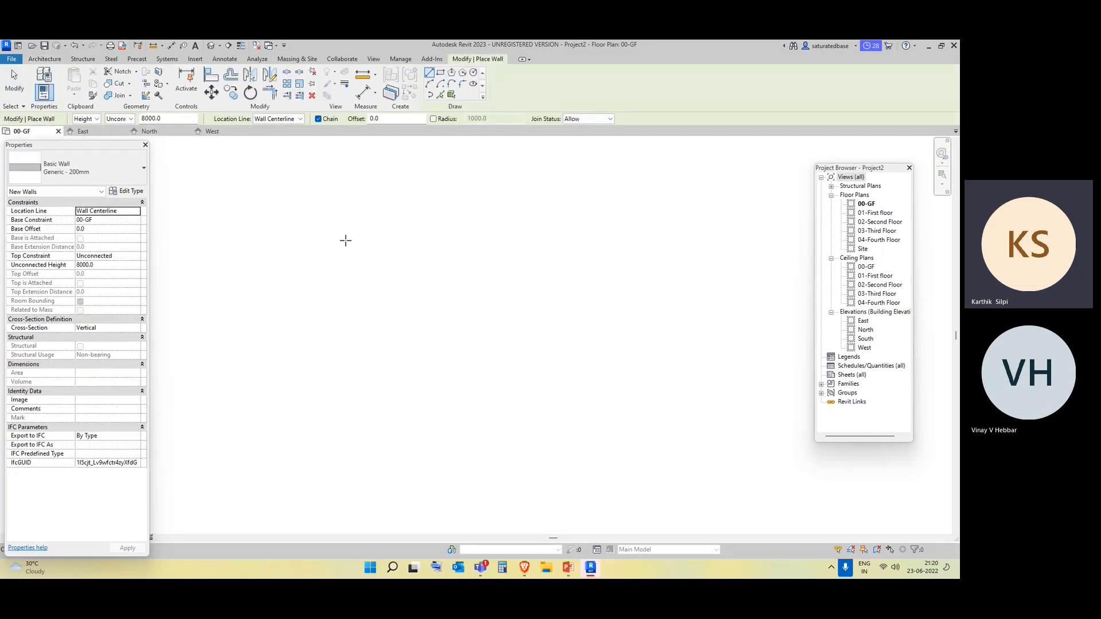
pyautogui.press('Escape')
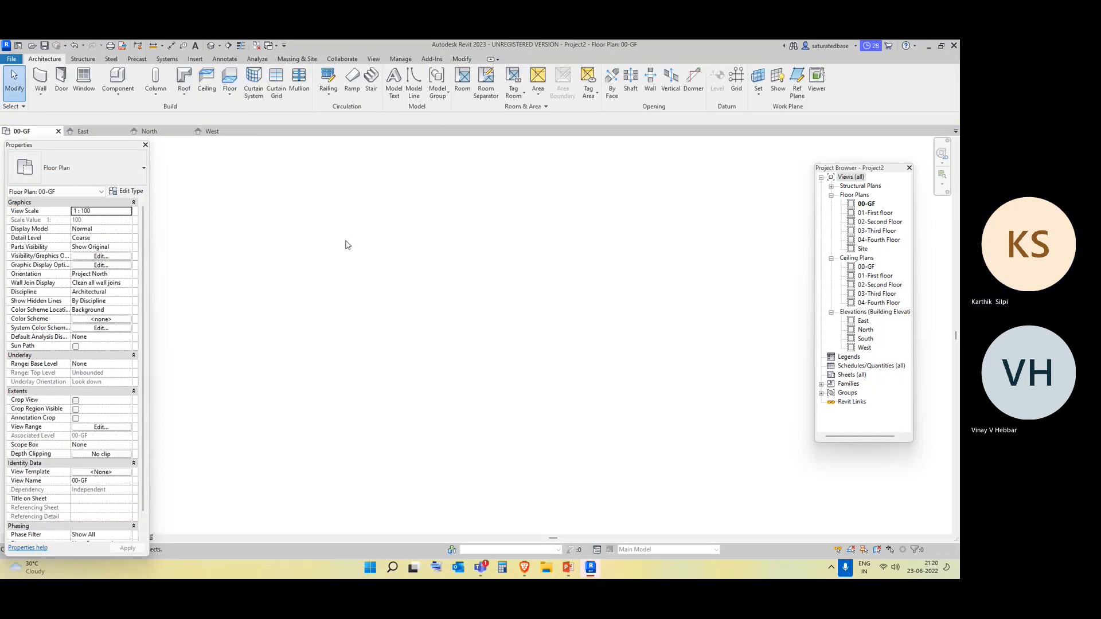
# Start an architectural wall and set its top constraint to Up to level: 01-First floor.
pyautogui.click(41, 96)
pyautogui.click(63, 109)
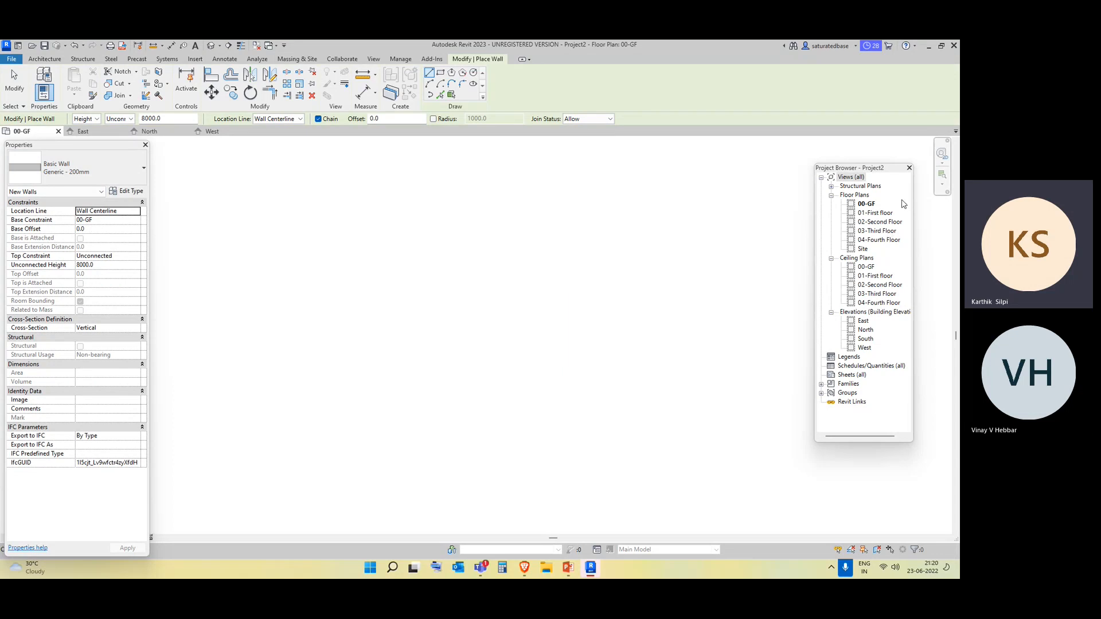
pyautogui.click(137, 257)
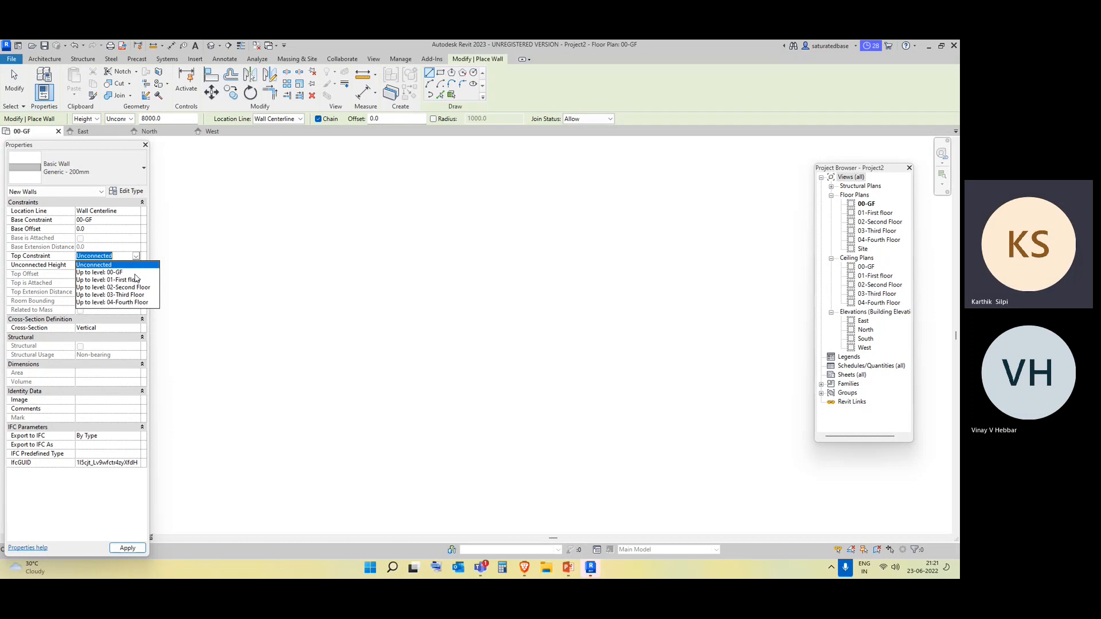
pyautogui.click(138, 280)
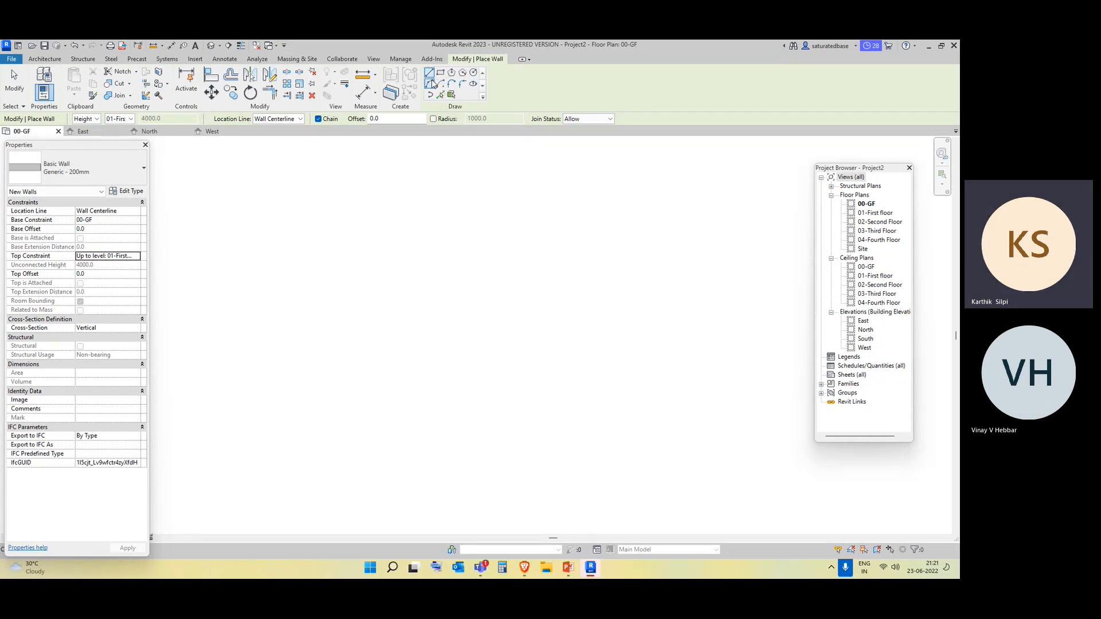
# Draw a single straight horizontal wall in the upper part of the 00-GF plan.
pyautogui.click(281, 209)
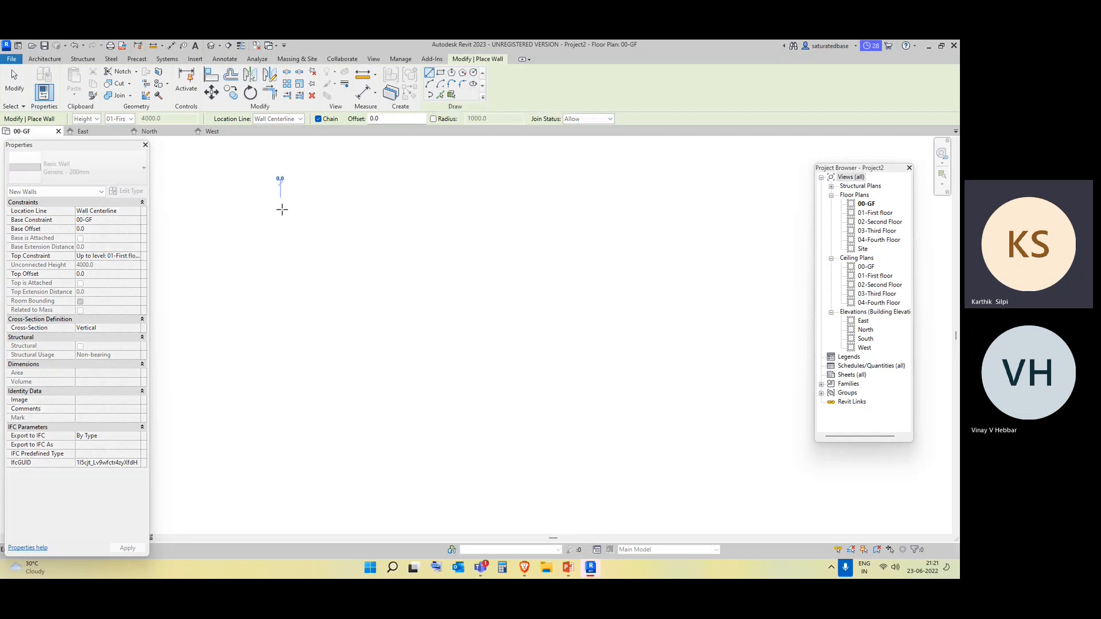
pyautogui.click(526, 209)
pyautogui.press('Escape')
# Draw a rectangular enclosure of walls, about 4100 by 3200 mm, below the straight wall.
pyautogui.click(440, 73)
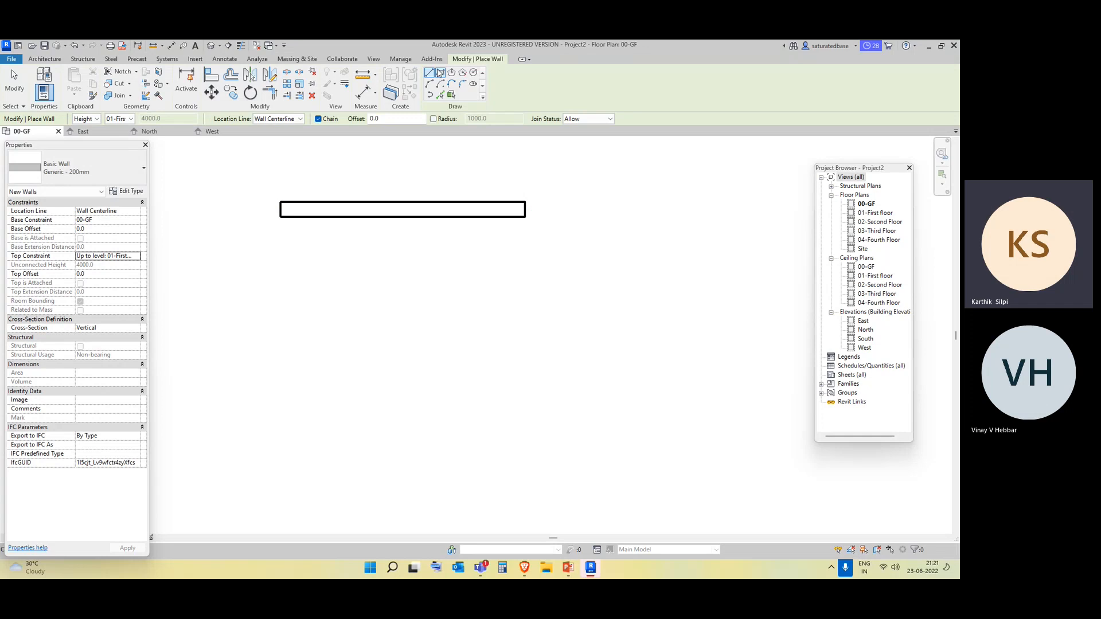
pyautogui.click(294, 272)
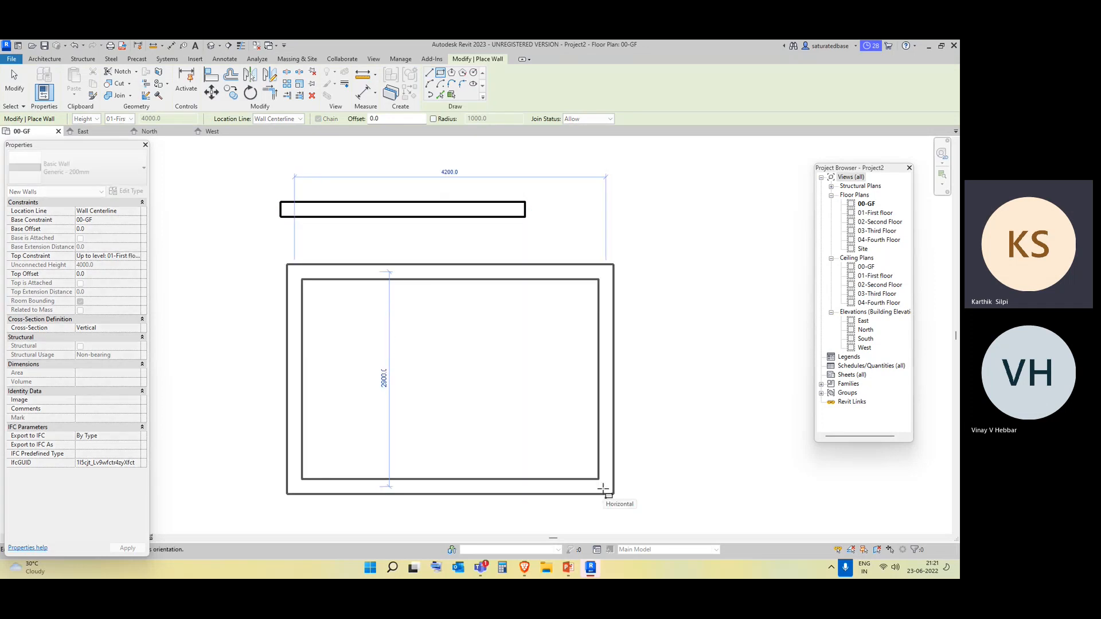
pyautogui.scroll(-2, 602, 490)
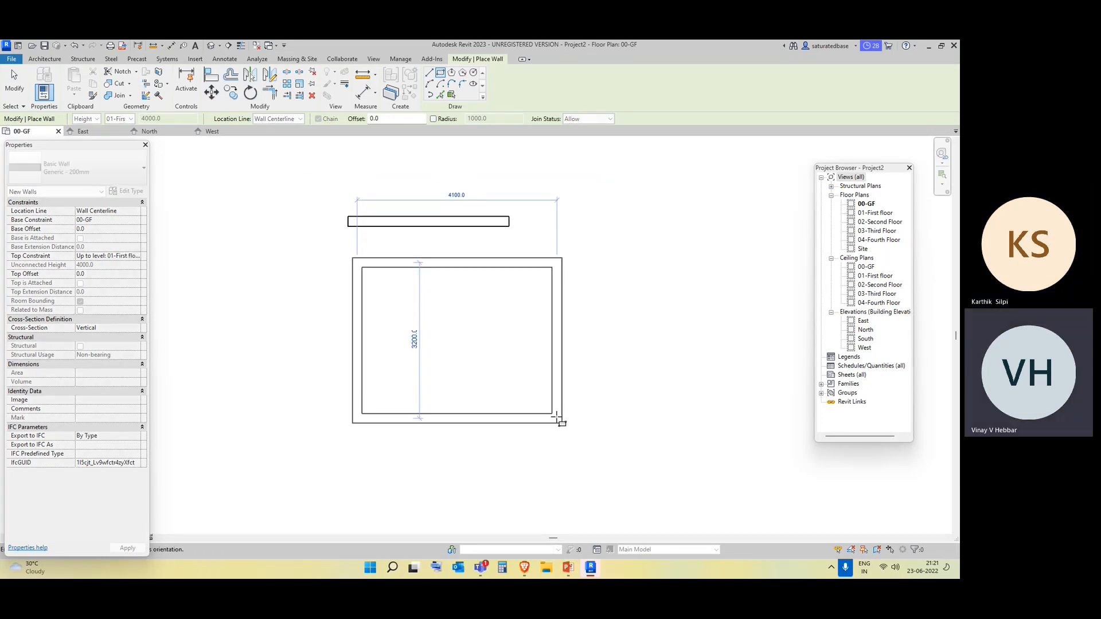
pyautogui.click(557, 418)
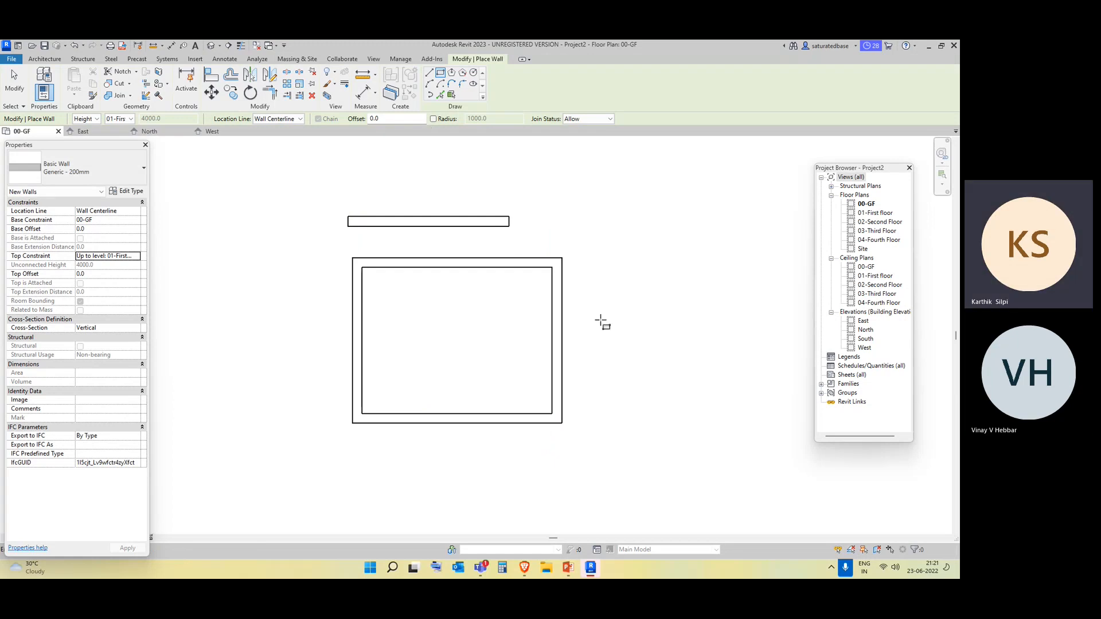
# Draw a curved wall below the rectangular enclosure as a Start-End-Radius Arc.
pyautogui.moveTo(602, 323); pyautogui.dragTo(533, 269, button='middle')
pyautogui.click(431, 84)
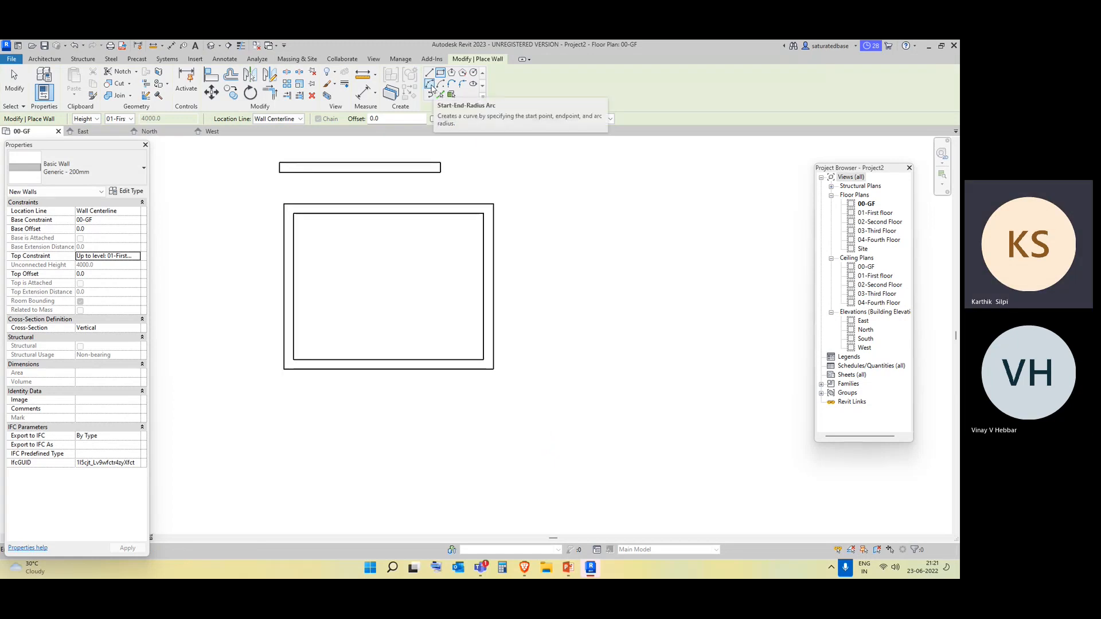
pyautogui.click(381, 492)
pyautogui.click(638, 412)
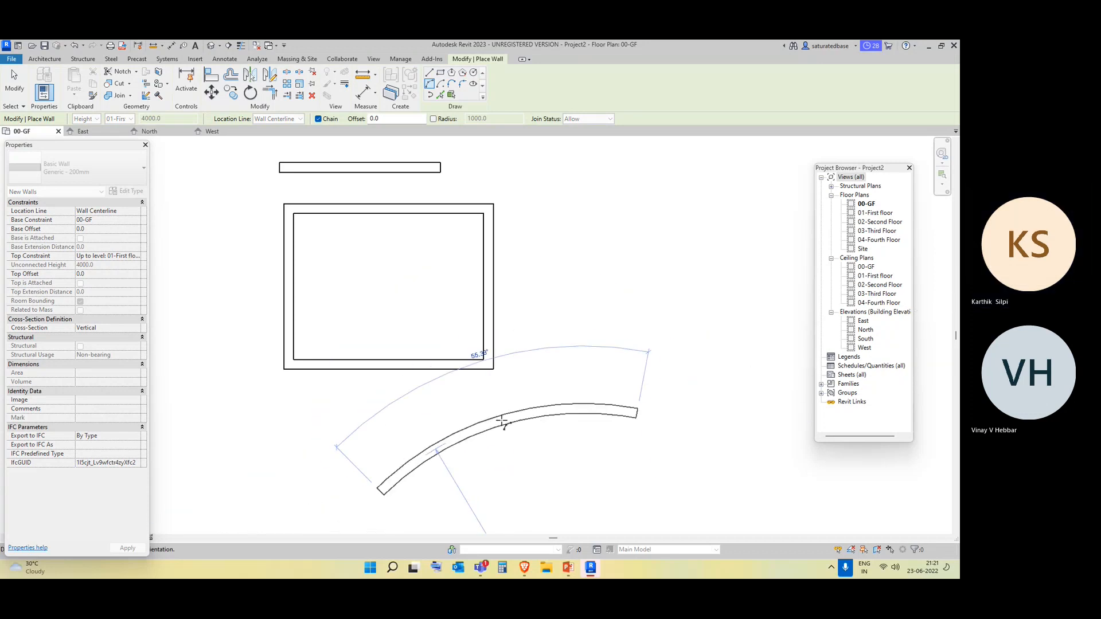
pyautogui.click(493, 419)
pyautogui.press('Escape')
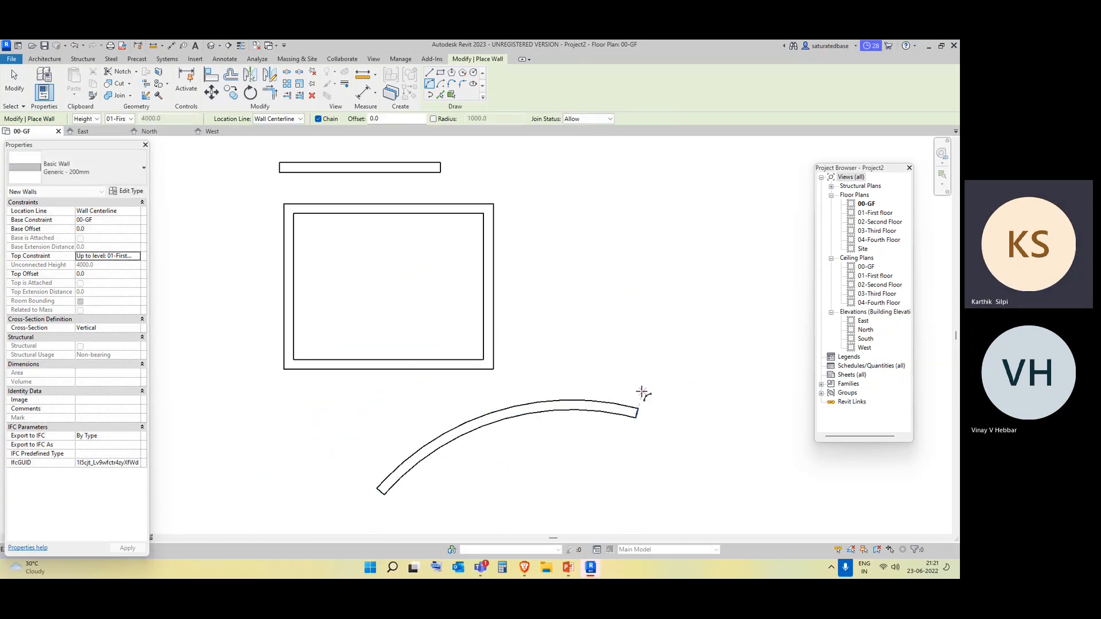
pyautogui.moveTo(662, 466); pyautogui.dragTo(641, 435, button='middle')
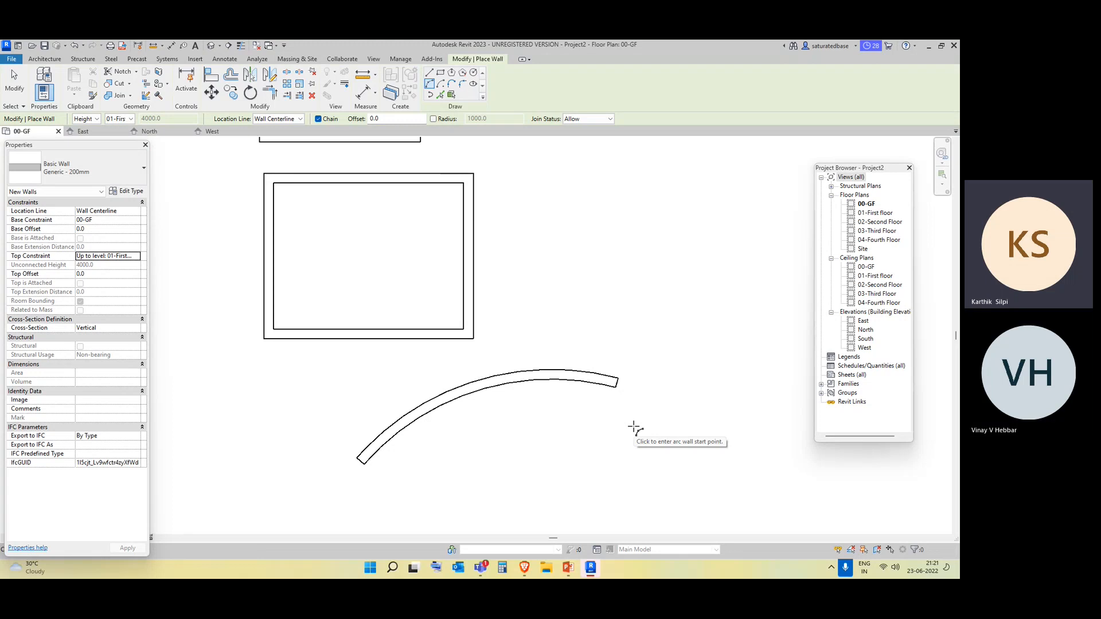
# Delete the curved wall and the straight horizontal wall, keeping only the rectangular enclosure.
pyautogui.press('Escape')
pyautogui.press('Escape')
pyautogui.moveTo(552, 403); pyautogui.dragTo(519, 345)
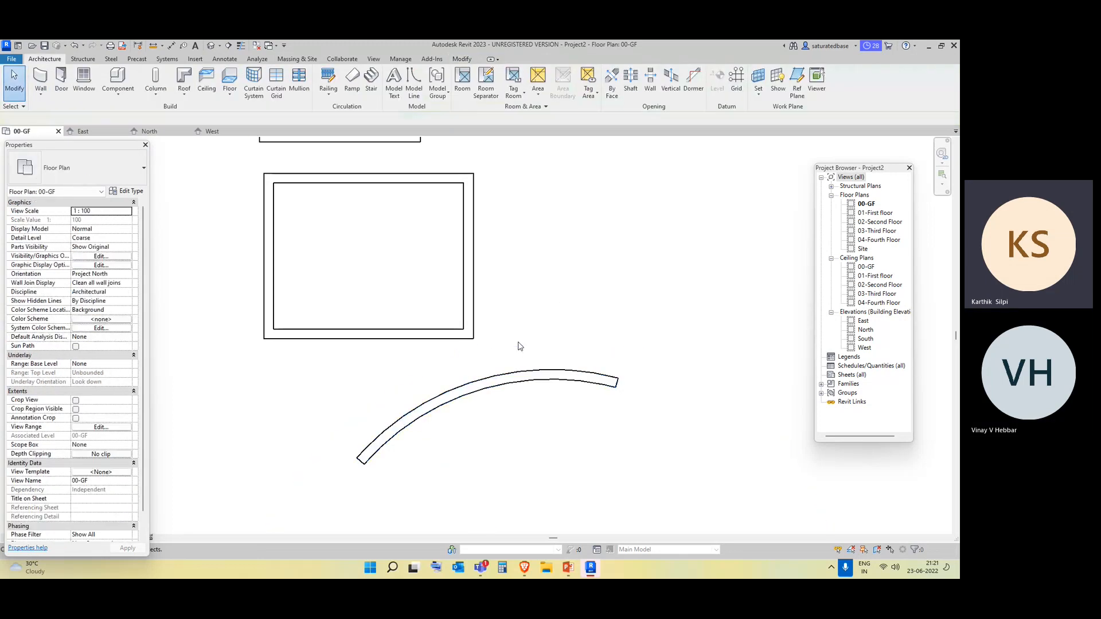
pyautogui.click(530, 372)
pyautogui.press('Delete')
pyautogui.moveTo(456, 345); pyautogui.dragTo(466, 401, button='middle')
pyautogui.click(391, 199)
pyautogui.press('Delete')
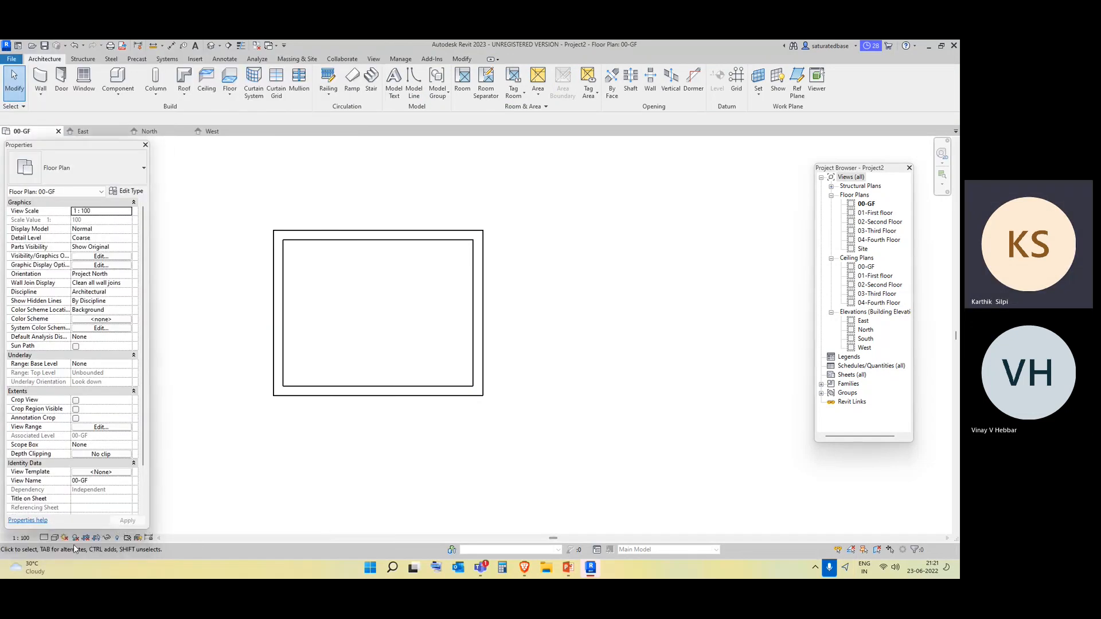
# Set the 00-GF plan's visual style to Realistic and select the enclosure's upper wall to check its properties.
pyautogui.click(54, 538)
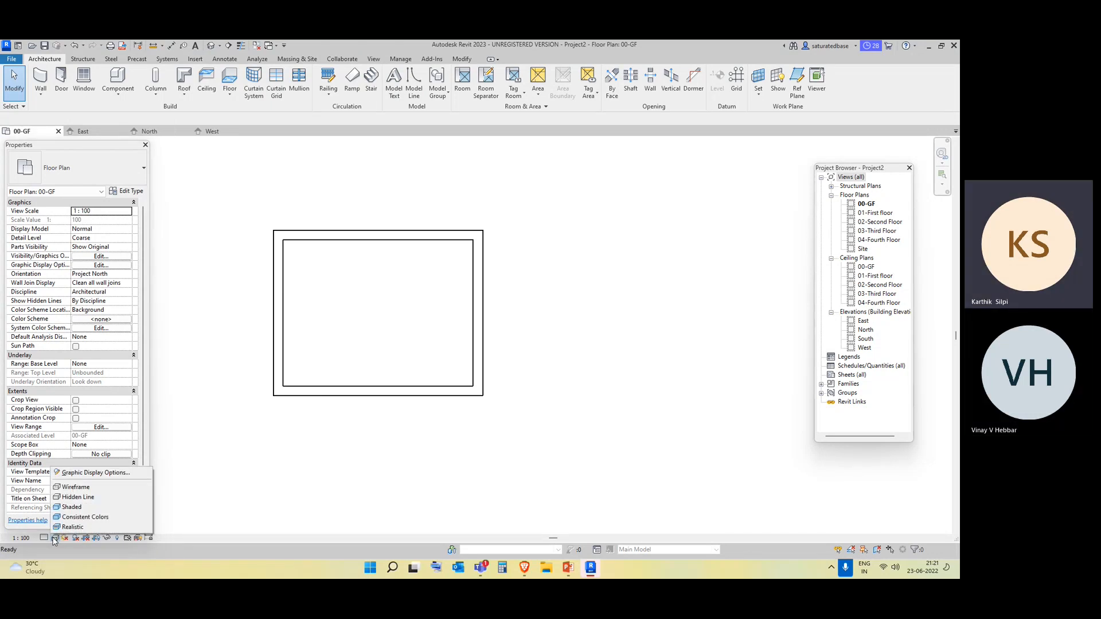
pyautogui.click(69, 527)
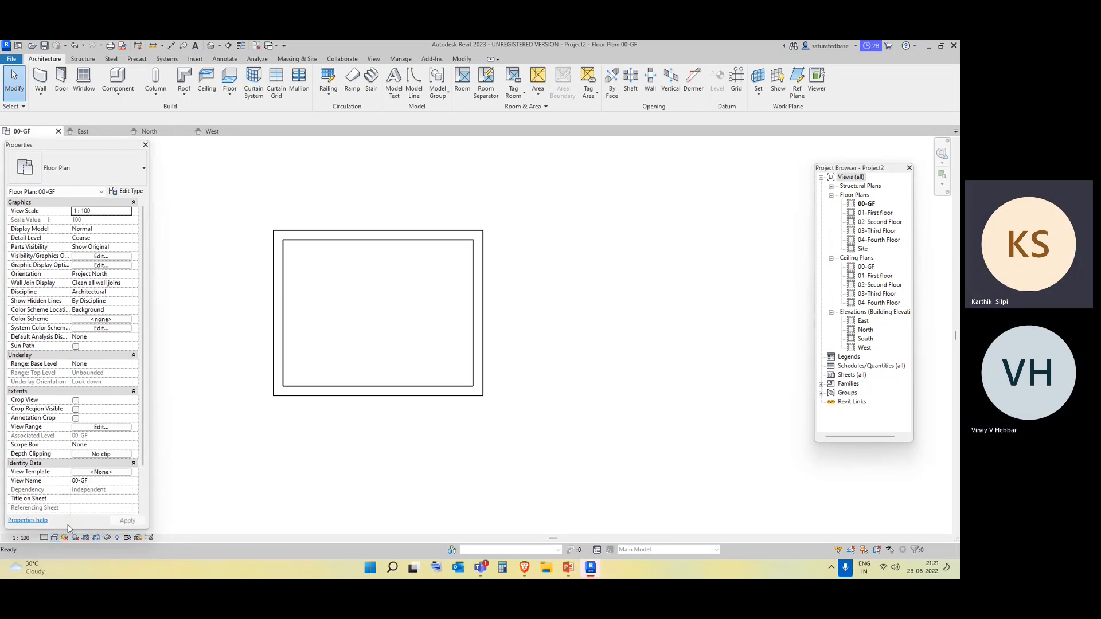
pyautogui.click(427, 237)
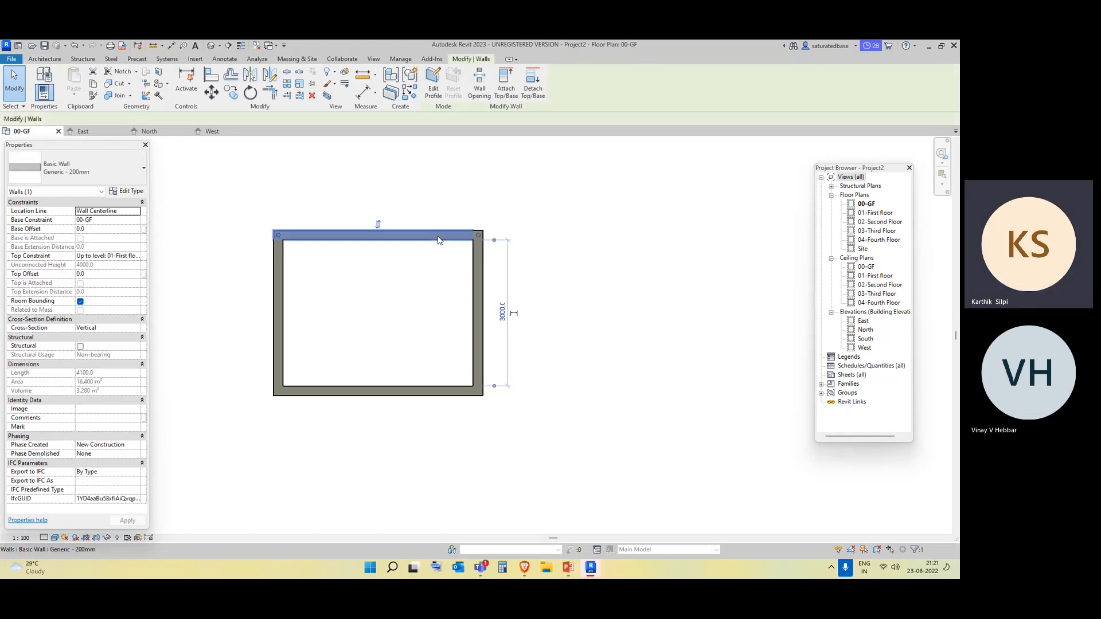
pyautogui.click(543, 368)
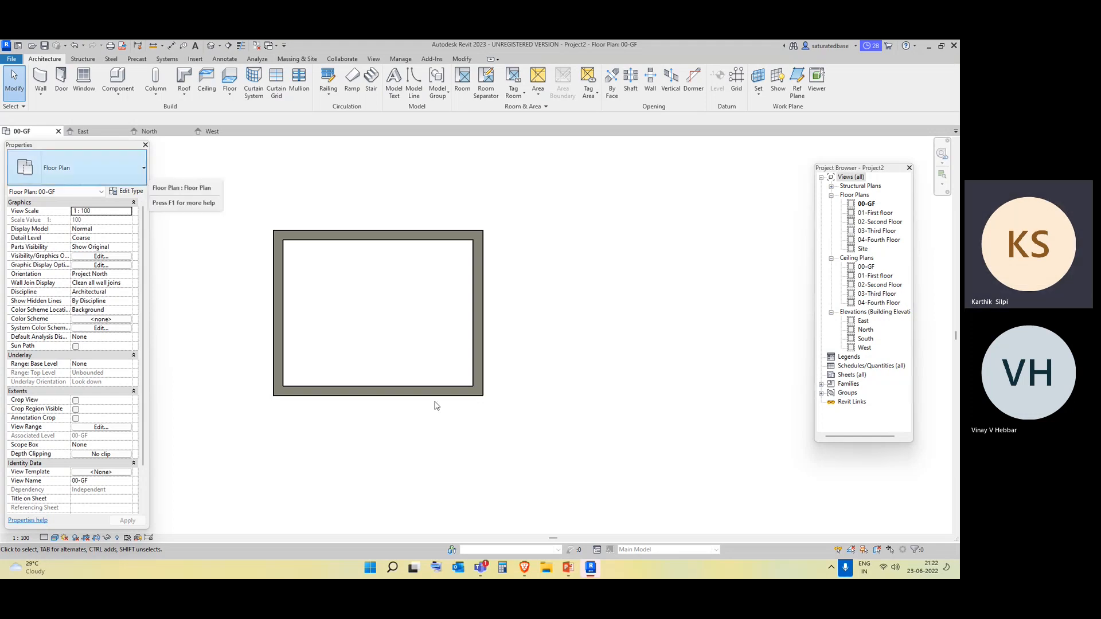
# Open the East elevation and display the wall enclosure with coloured surfaces beside the levels.
pyautogui.doubleClick(863, 321)
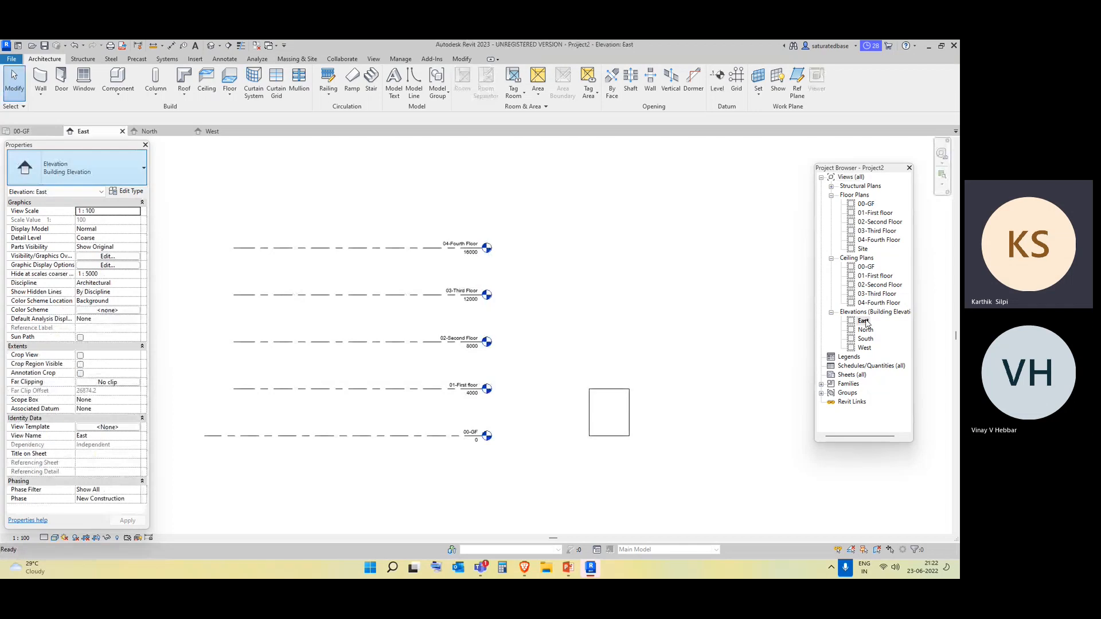
pyautogui.scroll(3, 570, 440)
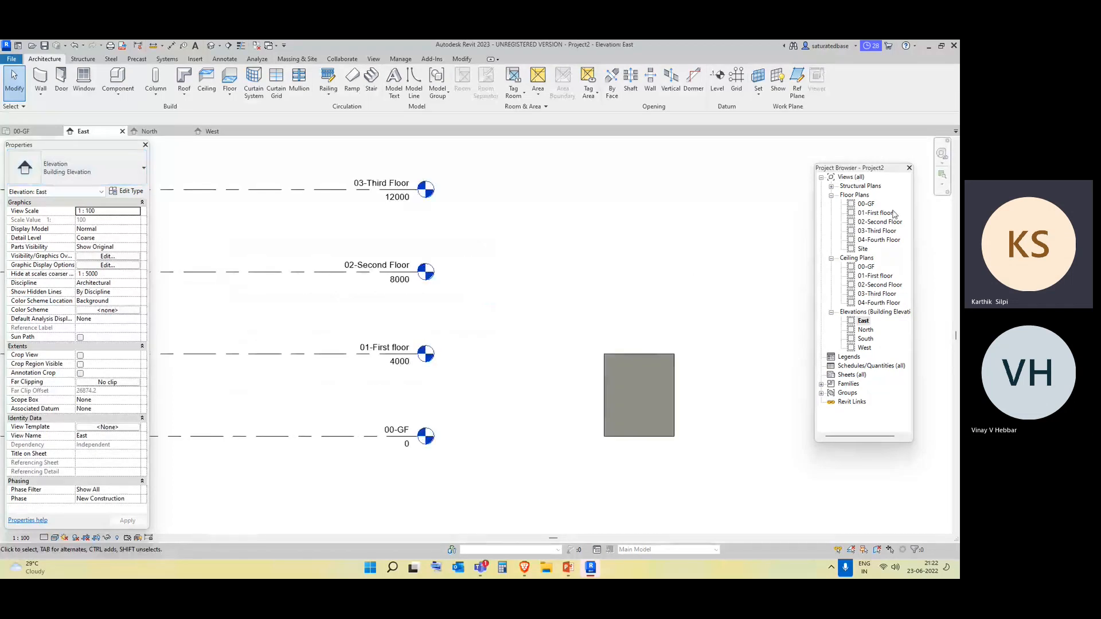
pyautogui.click(869, 205)
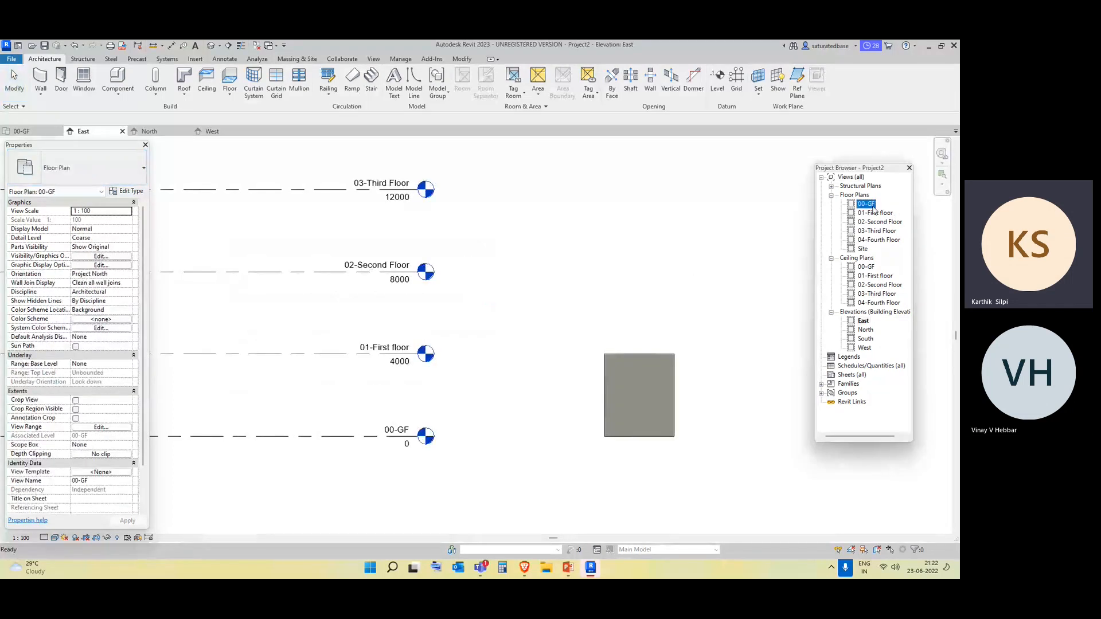
pyautogui.click(864, 322)
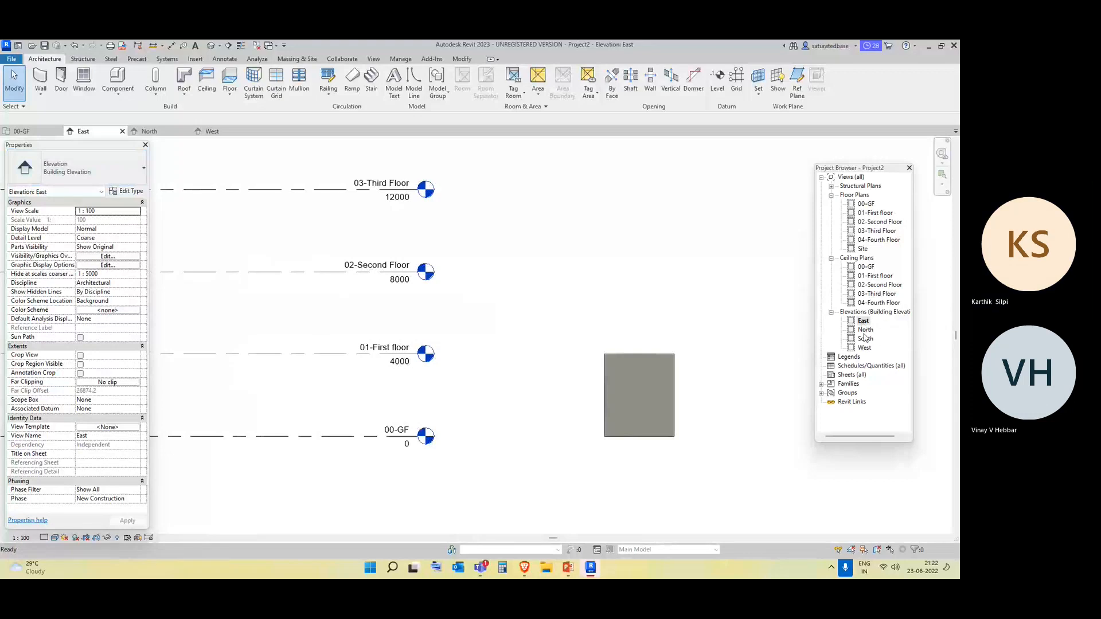
# Move all five levels in the North elevation so their lines extend across the wall enclosure, with 00-GF at about -4595 mm.
pyautogui.doubleClick(866, 330)
pyautogui.scroll(-2, 488, 435)
pyautogui.scroll(1, 764, 443)
pyautogui.moveTo(764, 443); pyautogui.dragTo(704, 424, button='middle')
pyautogui.moveTo(485, 458); pyautogui.dragTo(402, 260)
pyautogui.scroll(4, 433, 298)
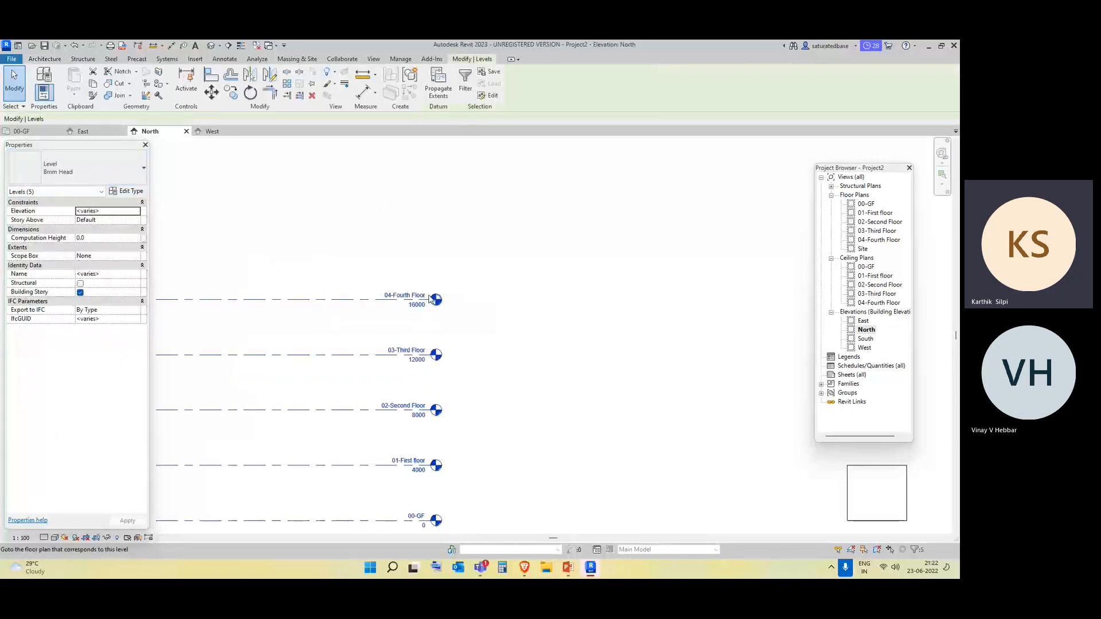
pyautogui.scroll(-4, 435, 310)
pyautogui.moveTo(457, 421); pyautogui.dragTo(448, 296, button='middle')
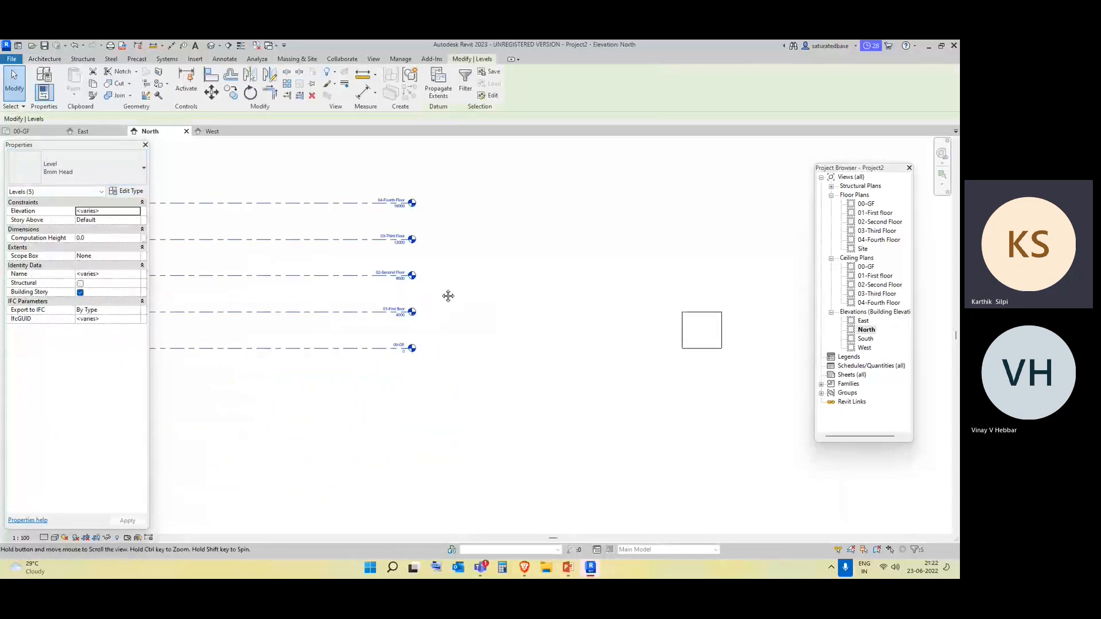
pyautogui.scroll(5, 411, 360)
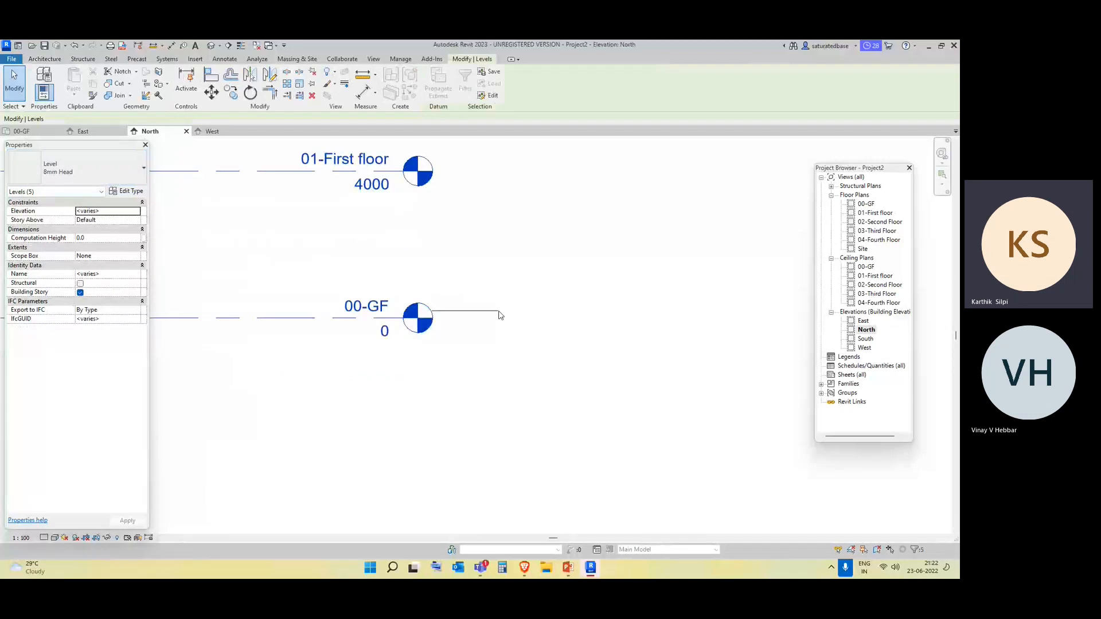
pyautogui.scroll(-5, 453, 326)
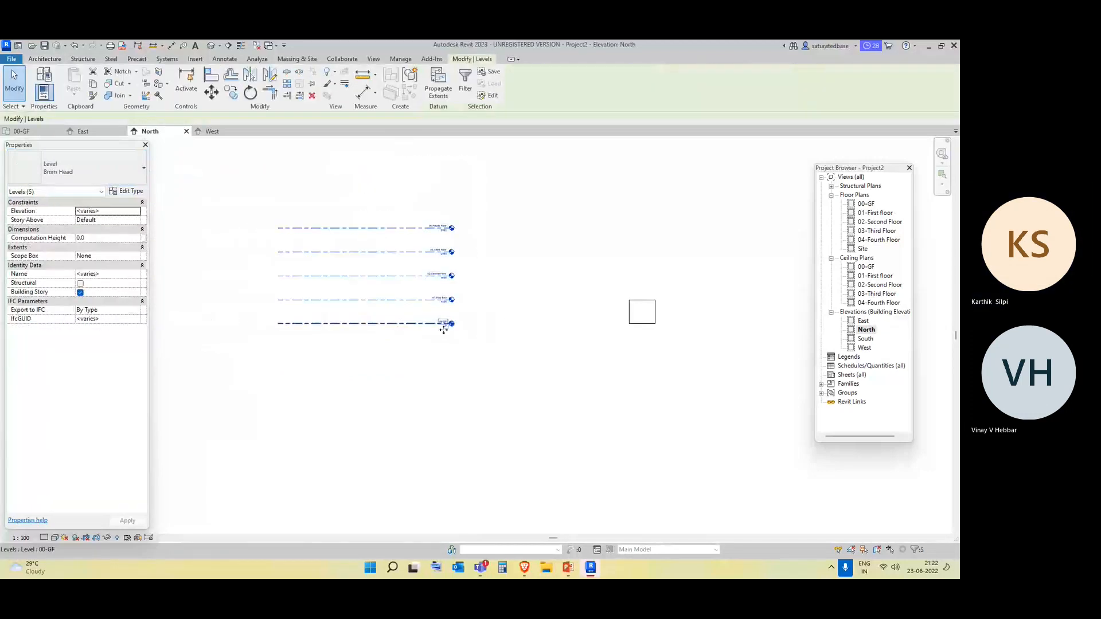
pyautogui.scroll(3, 444, 330)
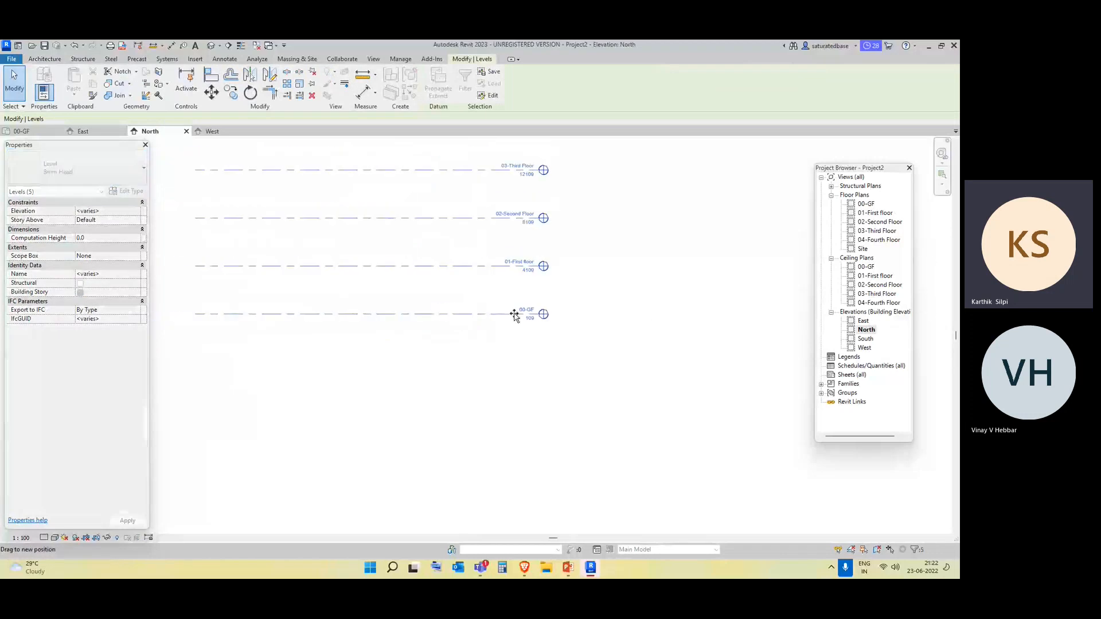
pyautogui.scroll(-2, 515, 315)
pyautogui.moveTo(514, 314); pyautogui.dragTo(611, 386)
pyautogui.scroll(-1, 644, 347)
pyautogui.scroll(4, 566, 408)
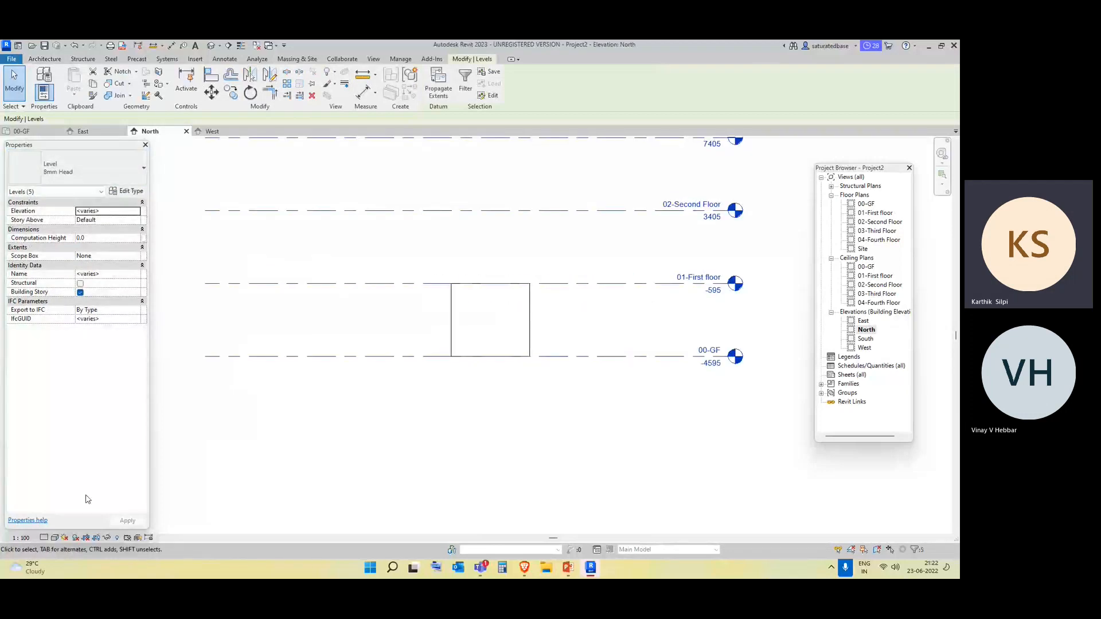
# Set the North elevation's visual style to Consistent Colors.
pyautogui.click(53, 540)
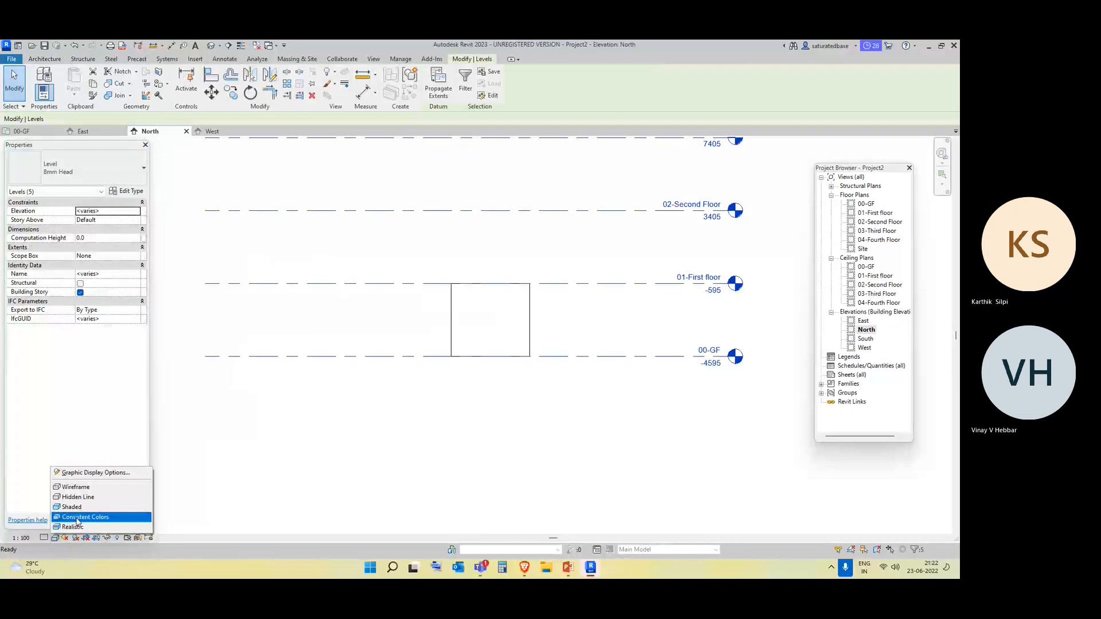
pyautogui.click(78, 522)
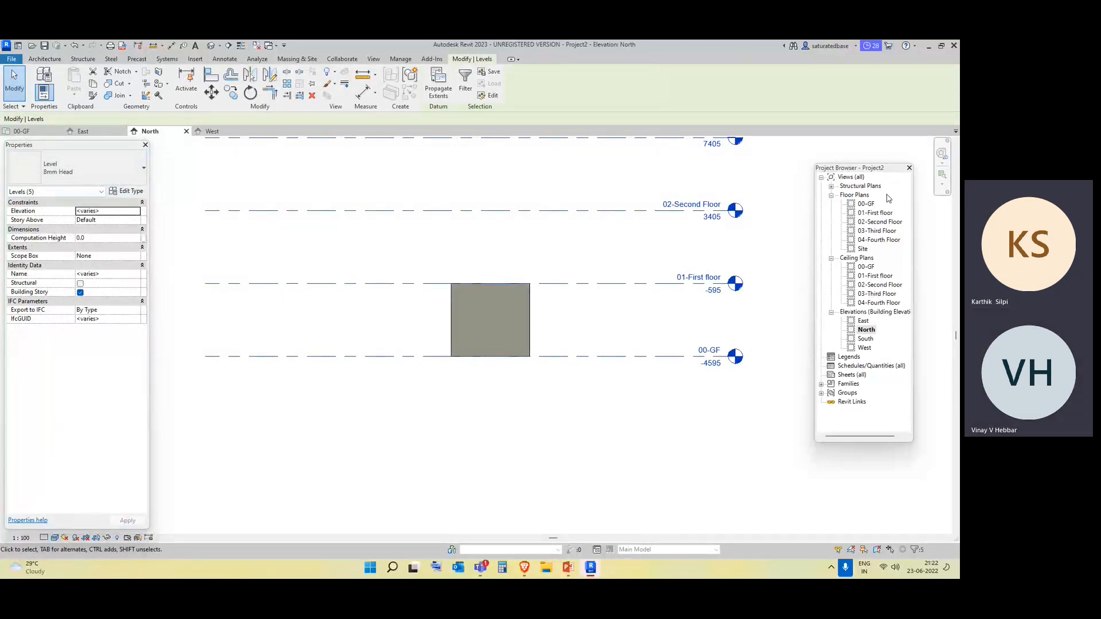
# Compare the wall enclosure in the 00-GF plan and the East, North and South elevations, finishing in the 00-GF plan.
pyautogui.doubleClick(866, 204)
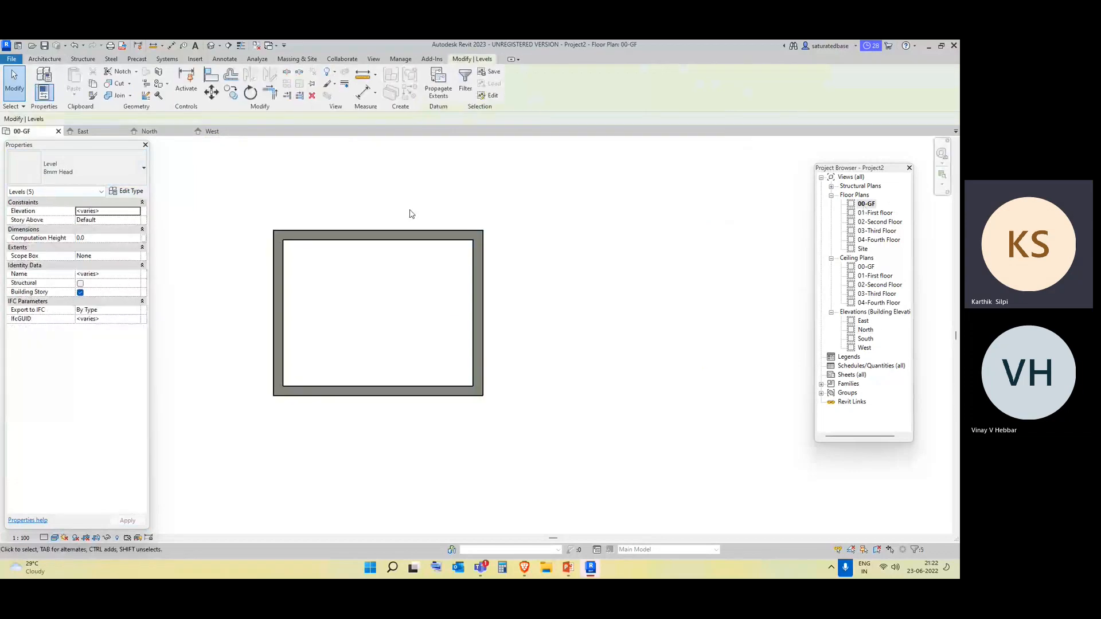
pyautogui.doubleClick(865, 322)
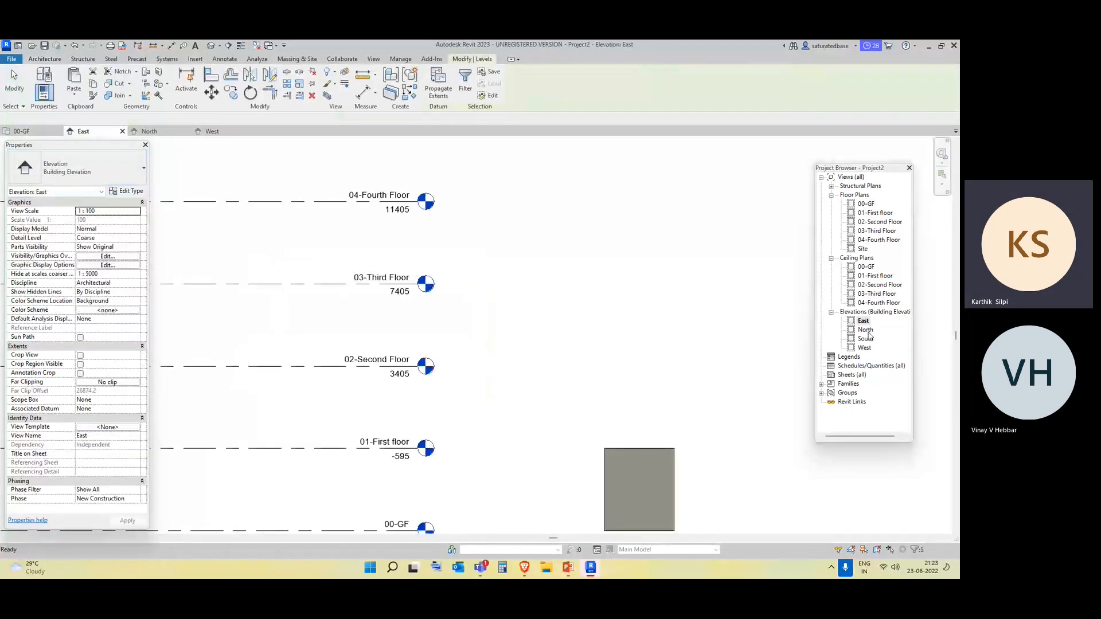
pyautogui.doubleClick(866, 330)
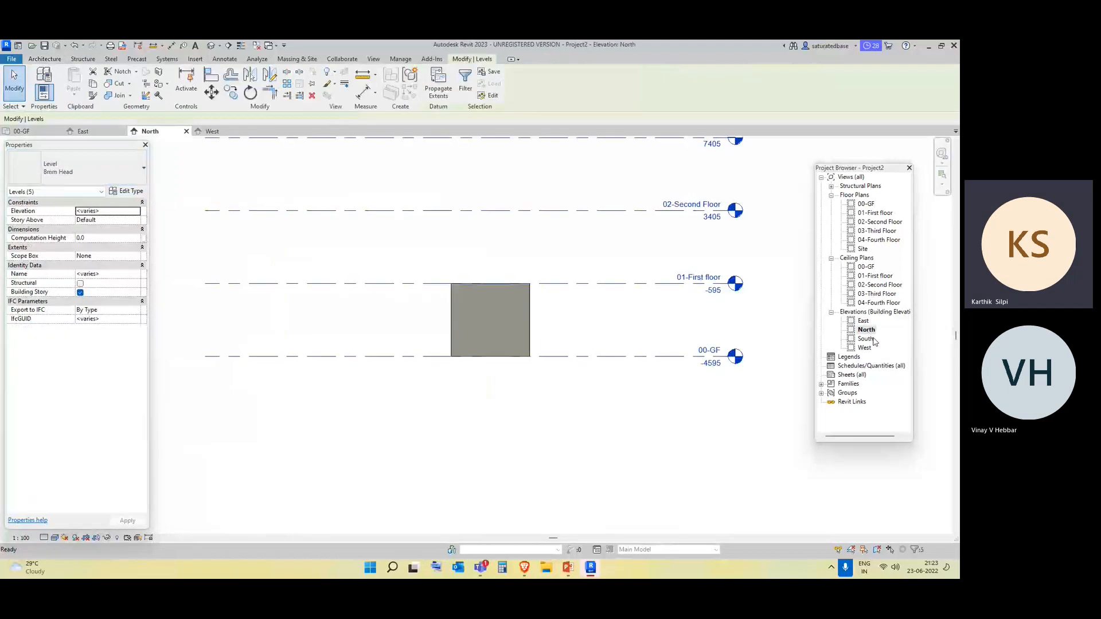
pyautogui.doubleClick(867, 339)
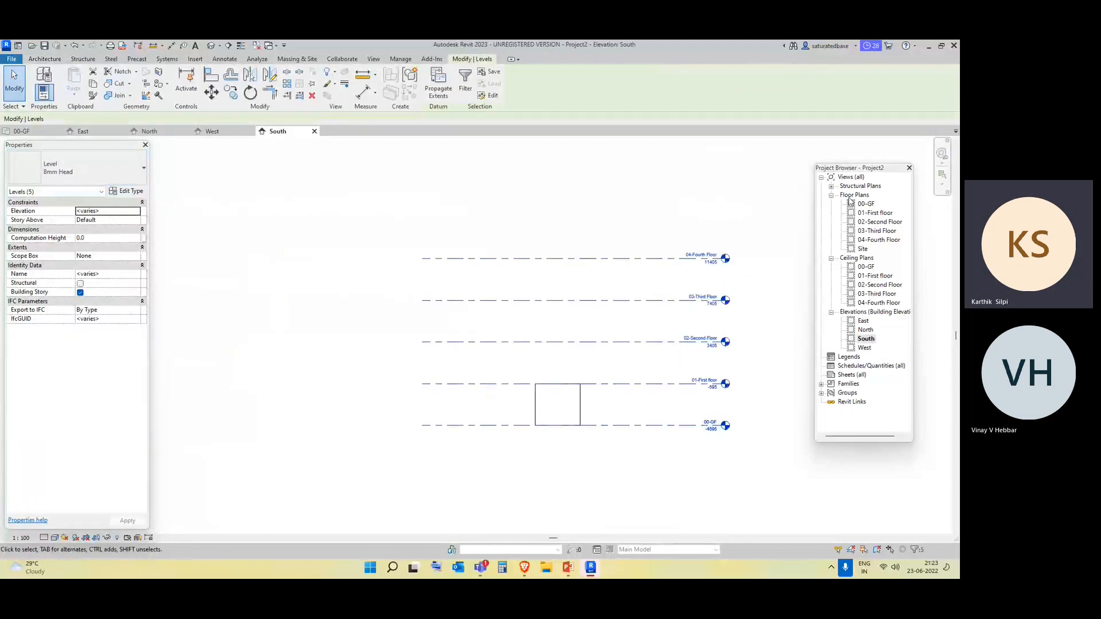
pyautogui.click(869, 204)
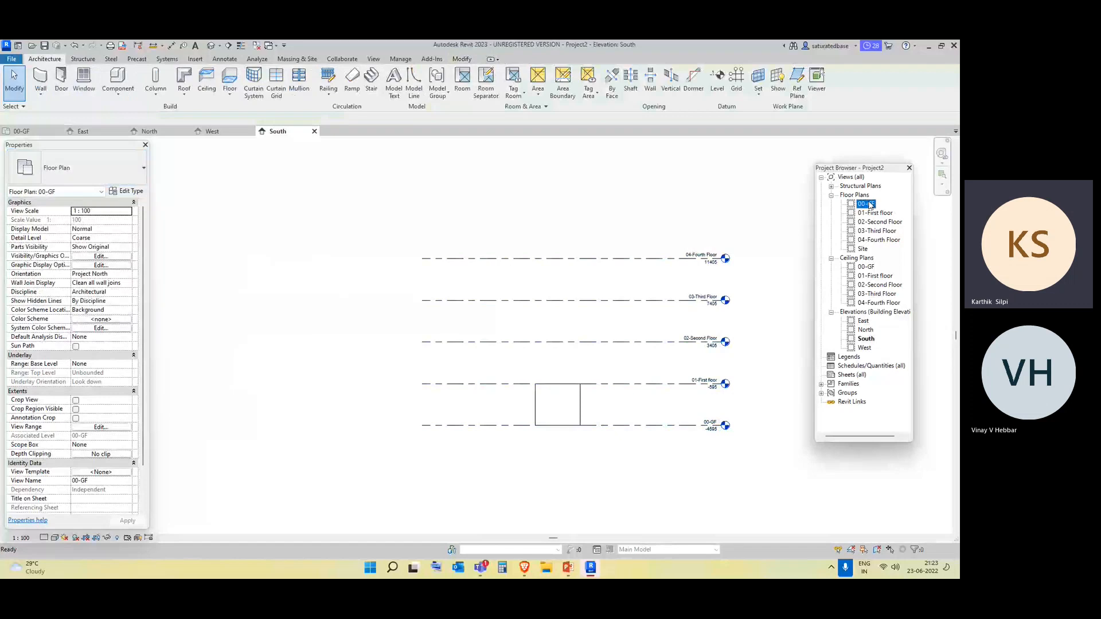
pyautogui.doubleClick(869, 204)
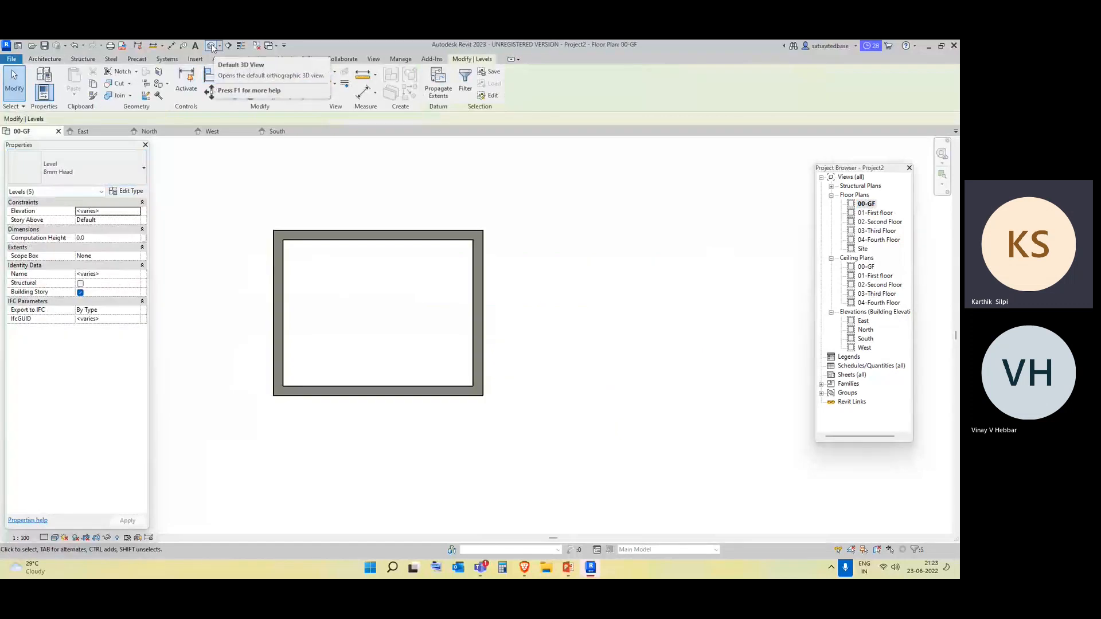
# Open the default 3D view and set its visual style to Shaded.
pyautogui.click(211, 46)
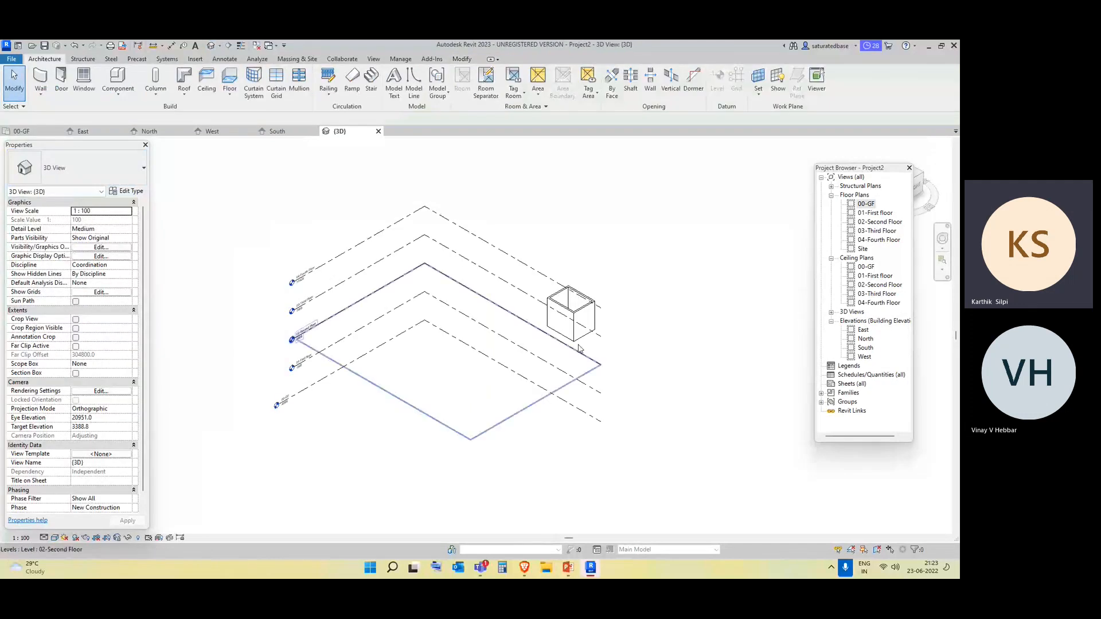
pyautogui.click(54, 538)
pyautogui.click(77, 504)
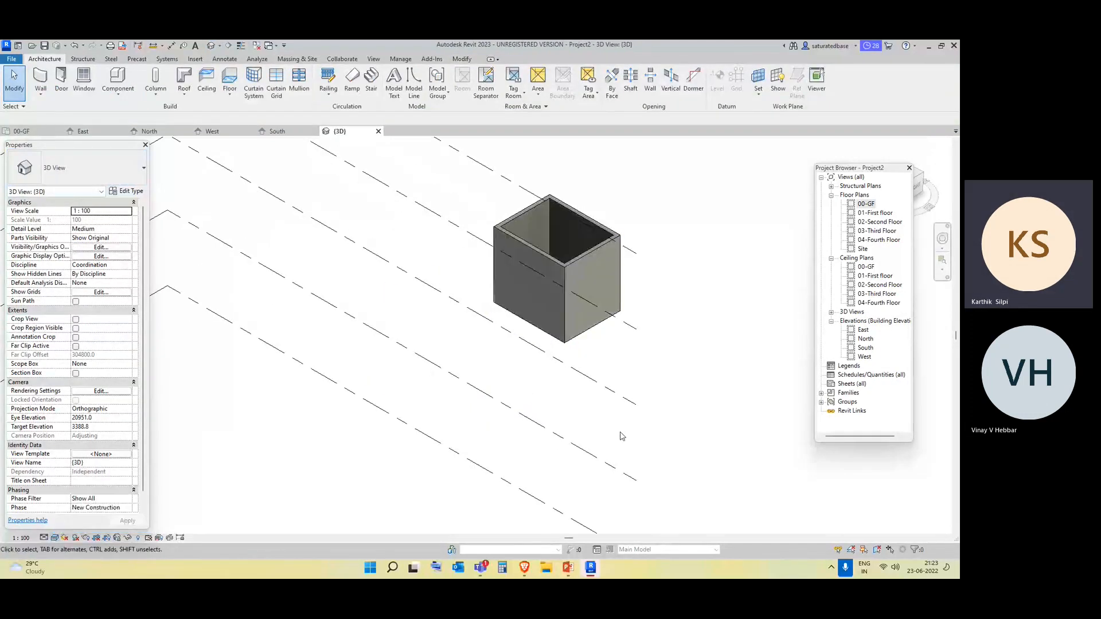
# Examine the wall enclosure from several angles in 3D, select one long wall, and compare the 3D view with the 00-GF plan.
pyautogui.moveTo(636, 327)
pyautogui.keyDown('shift'); pyautogui.mouseDown(button='middle')
pyautogui.moveTo(681, 324)
pyautogui.moveTo(633, 332)
pyautogui.mouseUp(button='middle'); pyautogui.keyUp('shift')
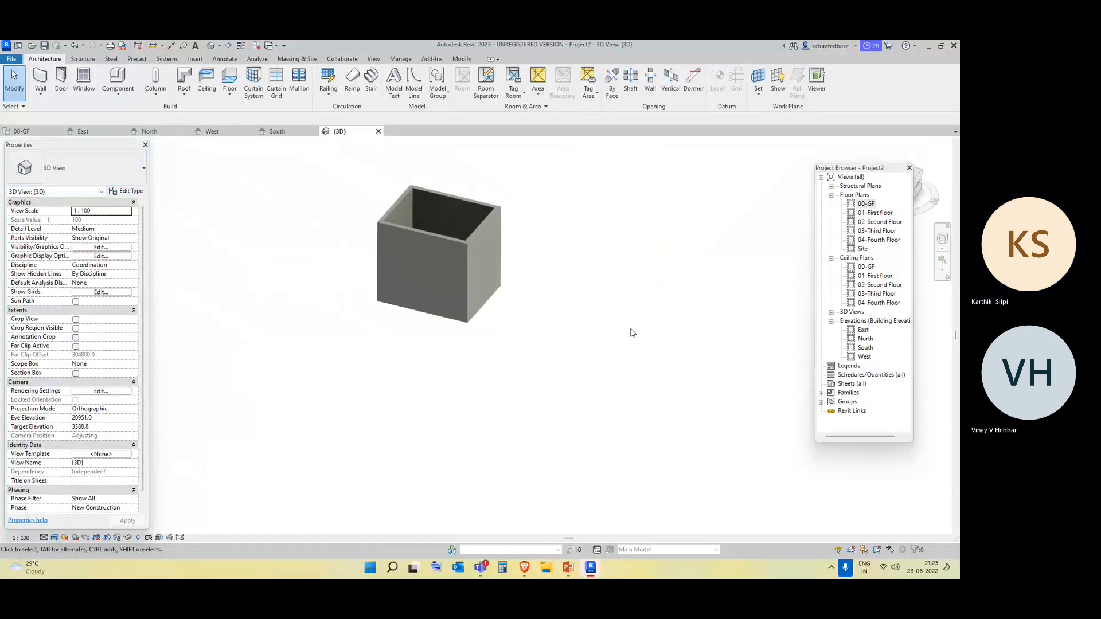
pyautogui.scroll(3, 541, 337)
pyautogui.moveTo(541, 337); pyautogui.dragTo(518, 412, button='middle')
pyautogui.click(688, 481)
pyautogui.moveTo(689, 482); pyautogui.dragTo(603, 281, button='middle')
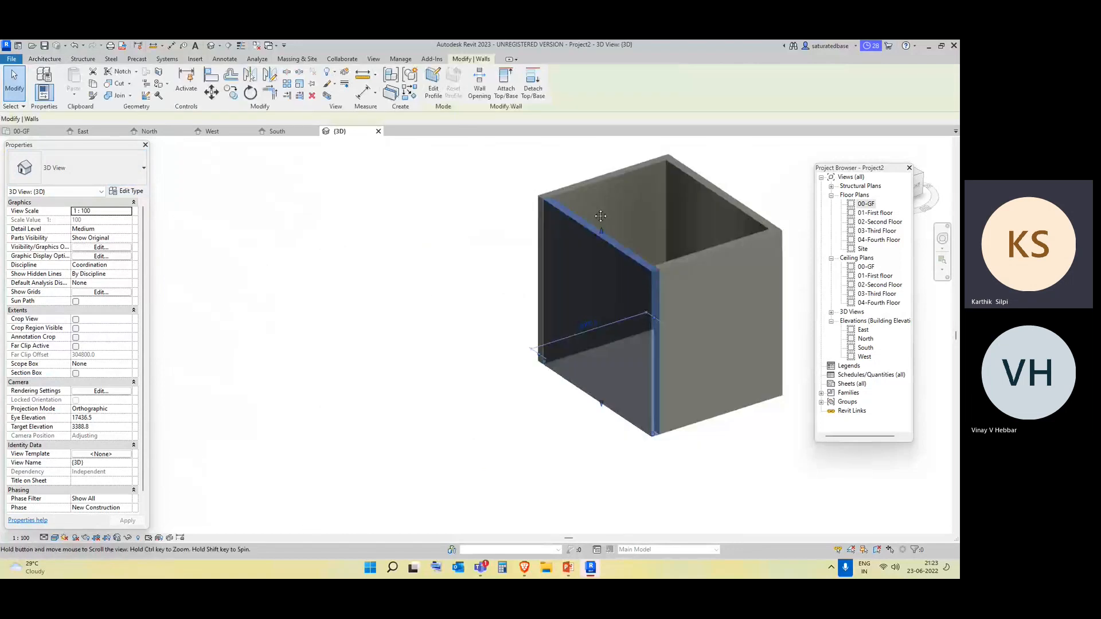
pyautogui.keyDown('shift'); pyautogui.moveTo(720, 422); pyautogui.dragTo(752, 413, button='middle'); pyautogui.keyUp('shift')
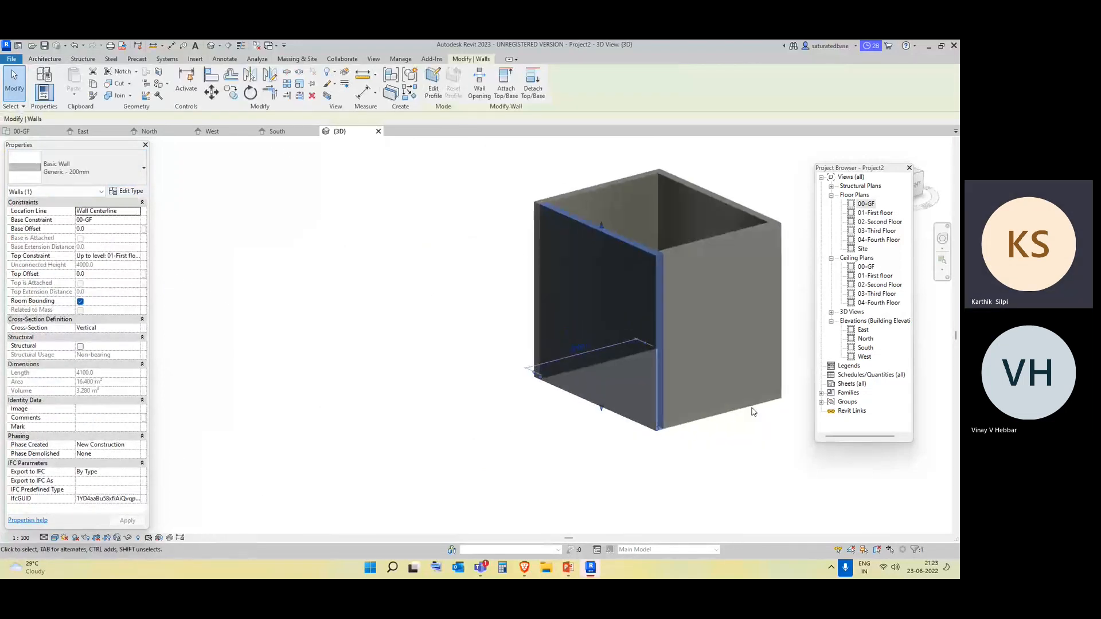
pyautogui.click(867, 205)
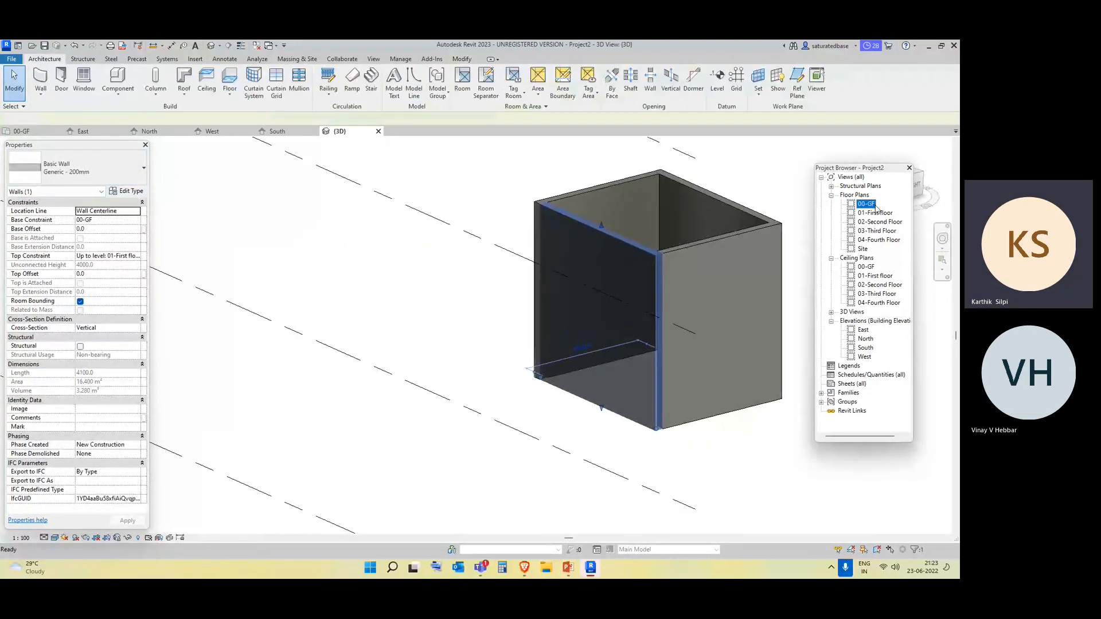
pyautogui.doubleClick(868, 205)
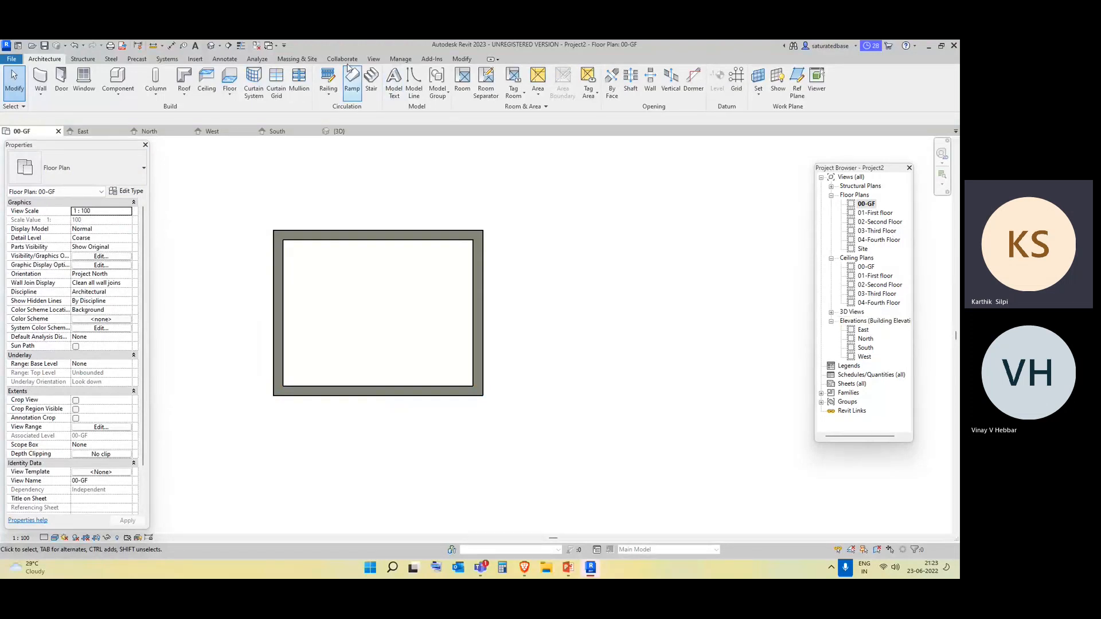
pyautogui.click(212, 47)
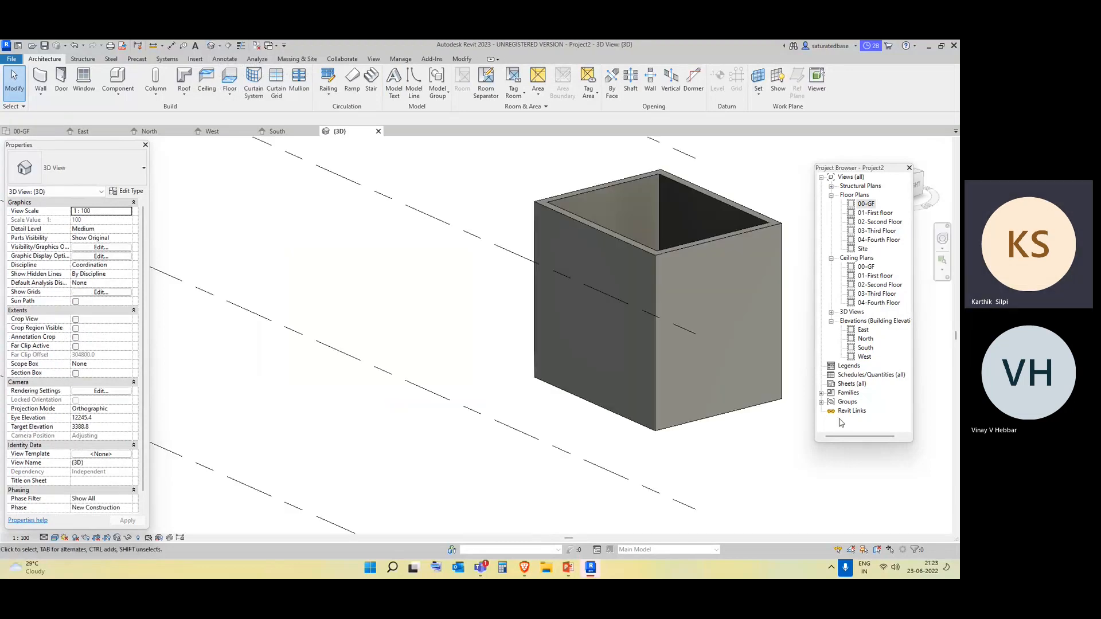
pyautogui.click(867, 205)
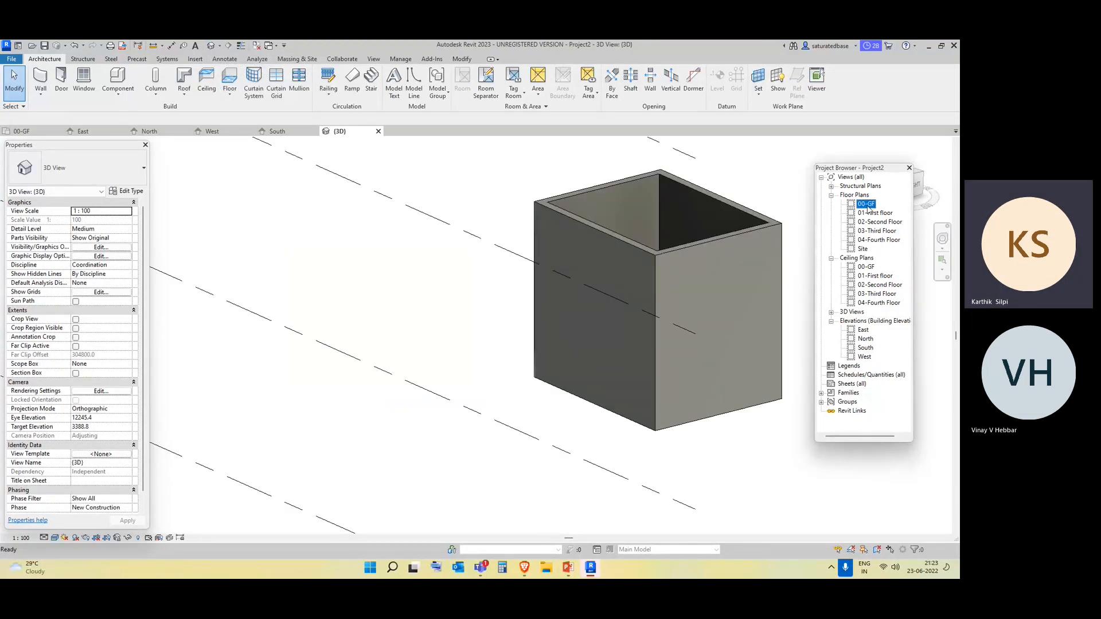
pyautogui.doubleClick(867, 204)
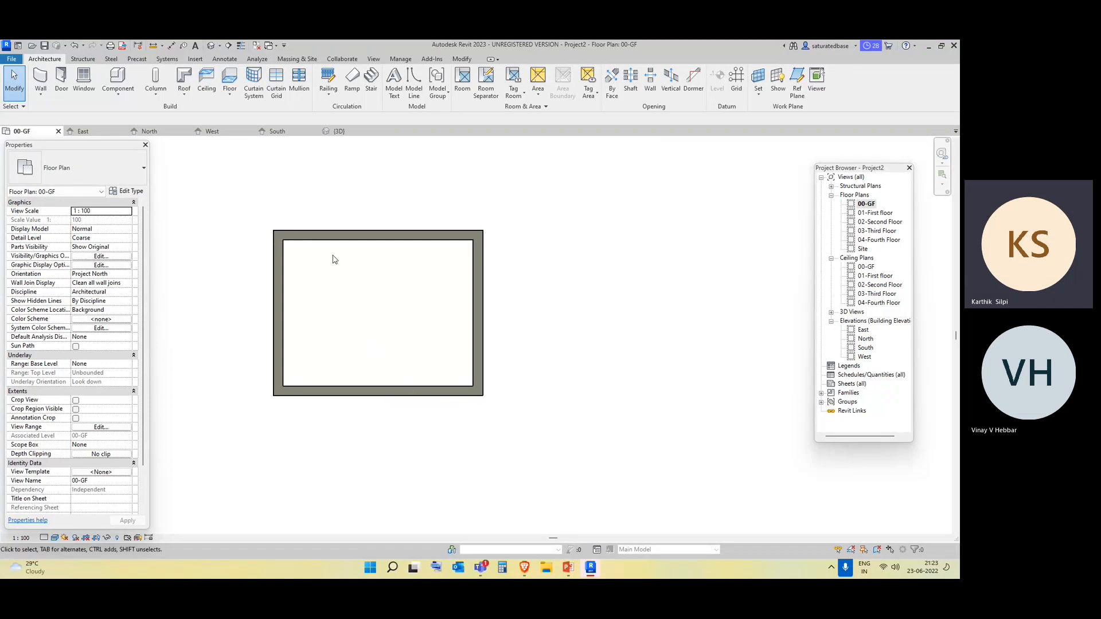
# Draw a vertical building section line through the middle of the enclosure in the 00-GF plan, starting below the lower wall and ending above the upper wall.
pyautogui.click(229, 46)
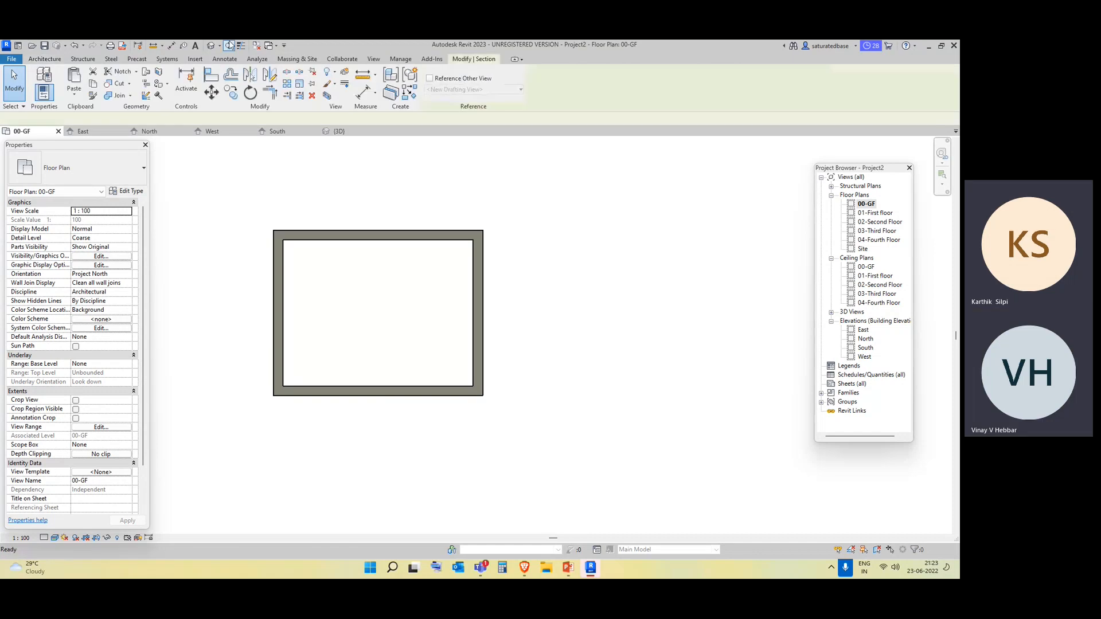
pyautogui.click(369, 413)
pyautogui.click(367, 197)
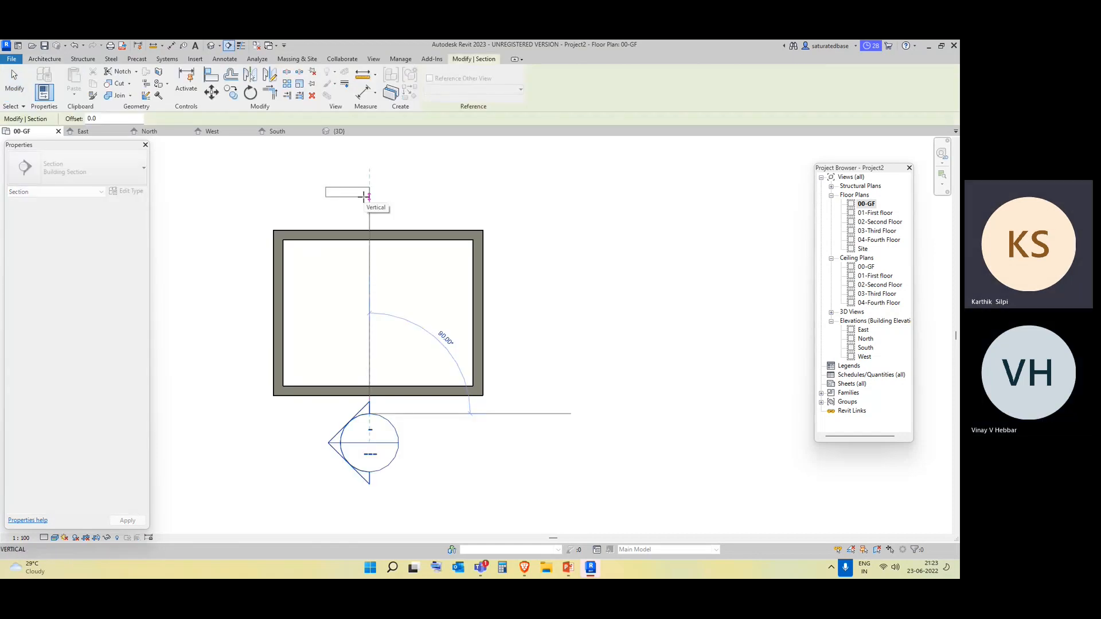
pyautogui.press('Escape')
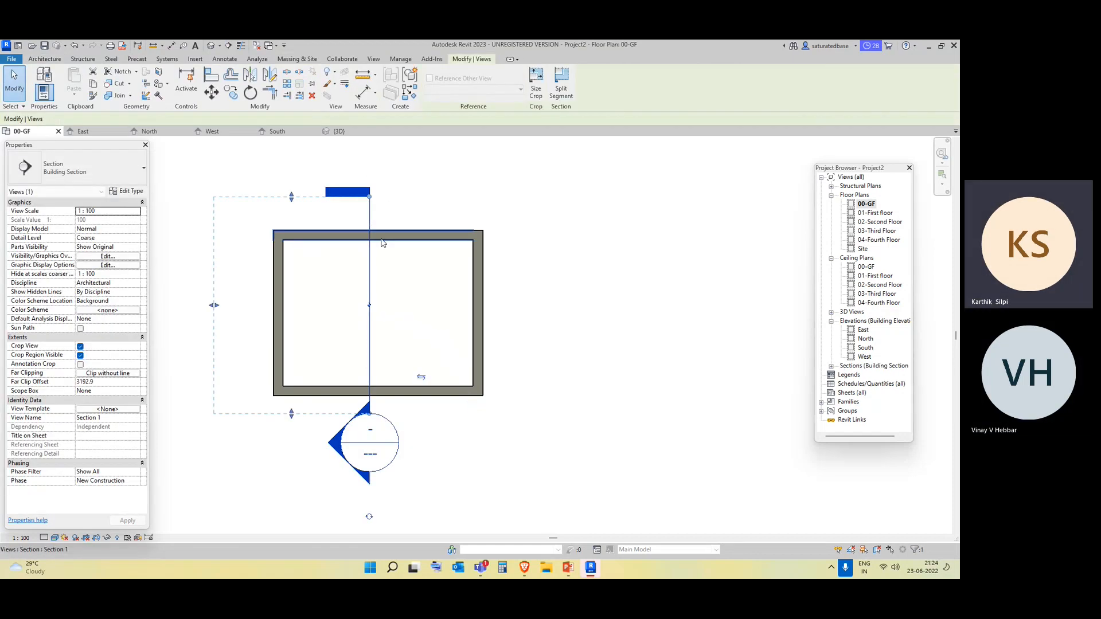
# Open the Section 1 view and set its visual style to Realistic.
pyautogui.click(832, 367)
pyautogui.doubleClick(869, 375)
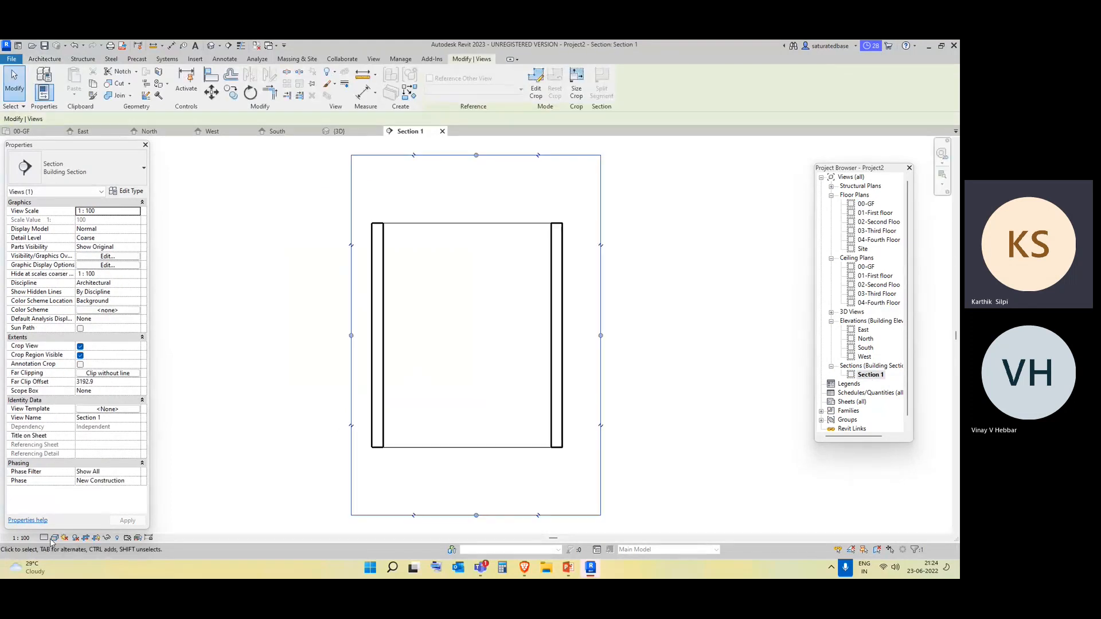
pyautogui.click(55, 538)
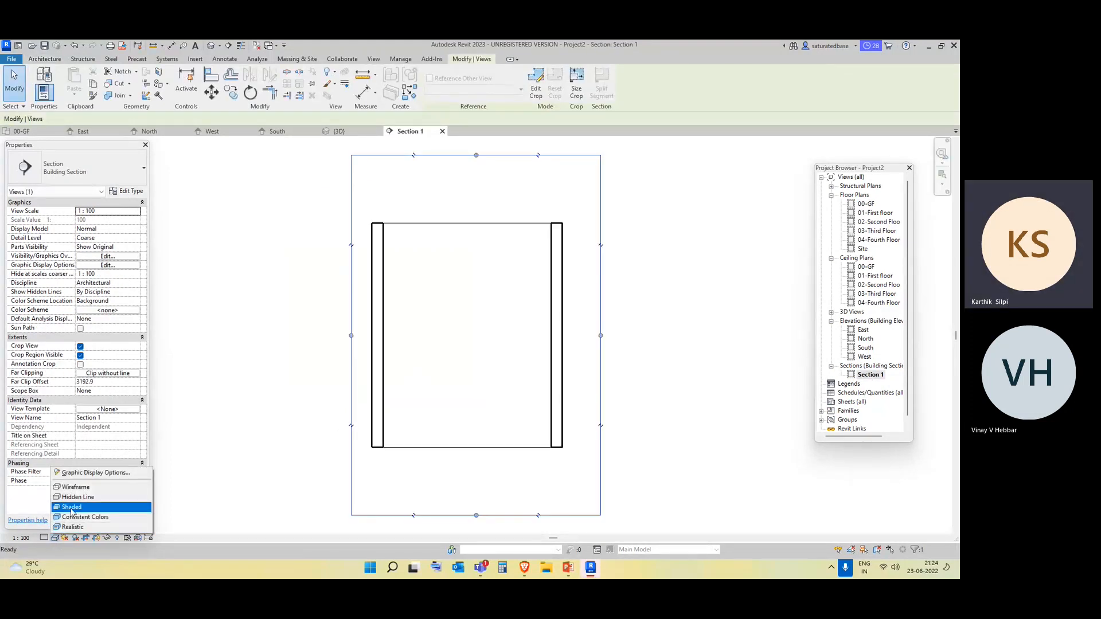
pyautogui.click(71, 528)
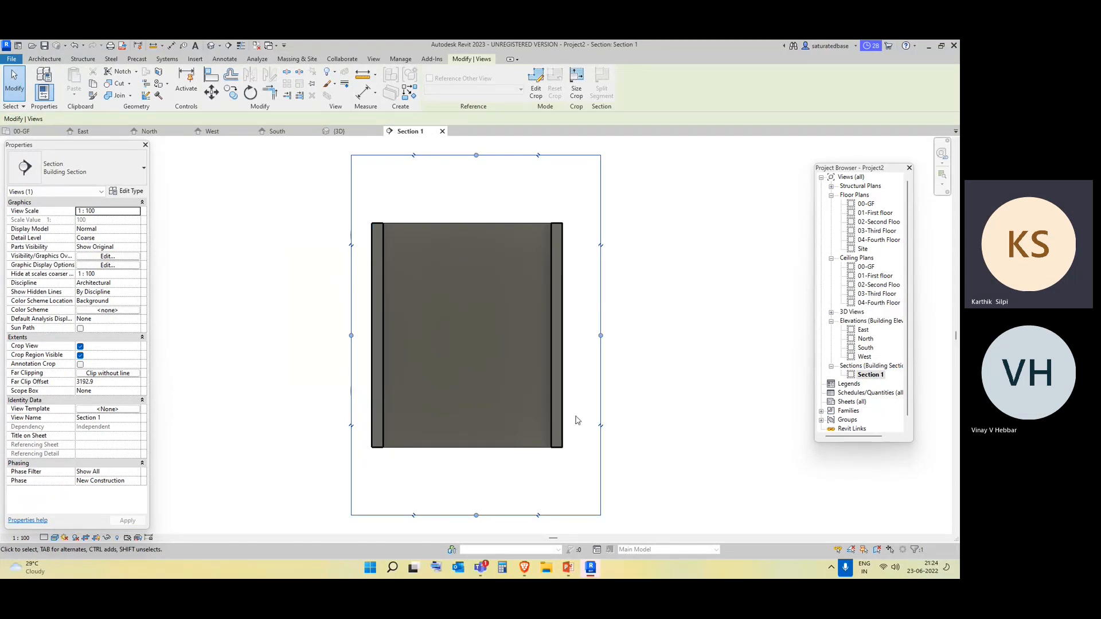
# Delete the section line and all four walls of the enclosure in the 00-GF floor plan.
pyautogui.click(870, 207)
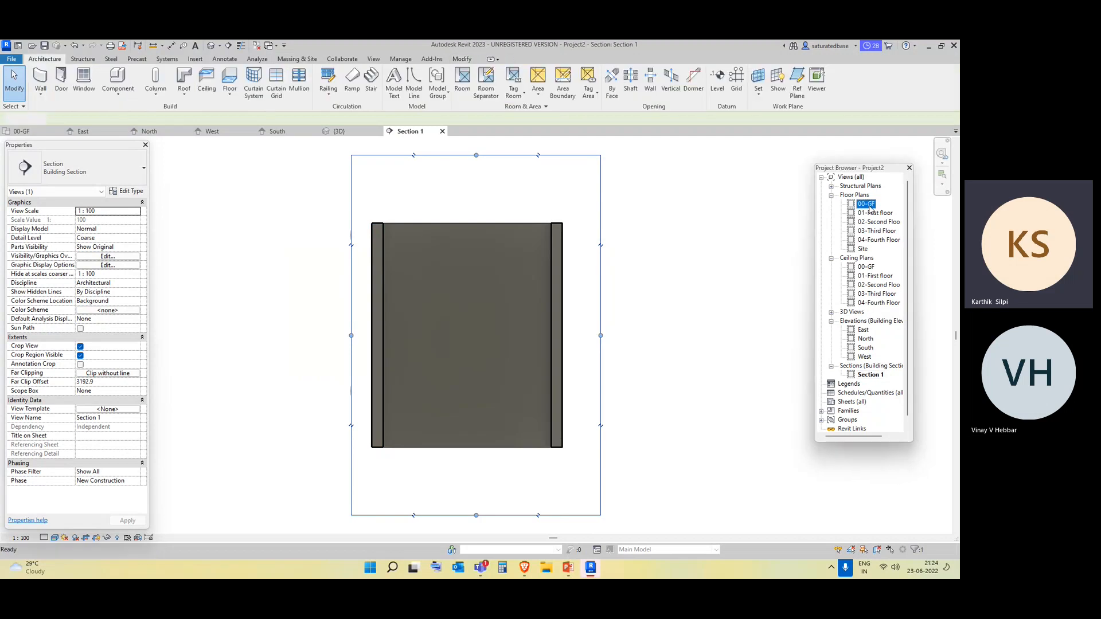
pyautogui.doubleClick(870, 208)
pyautogui.click(370, 213)
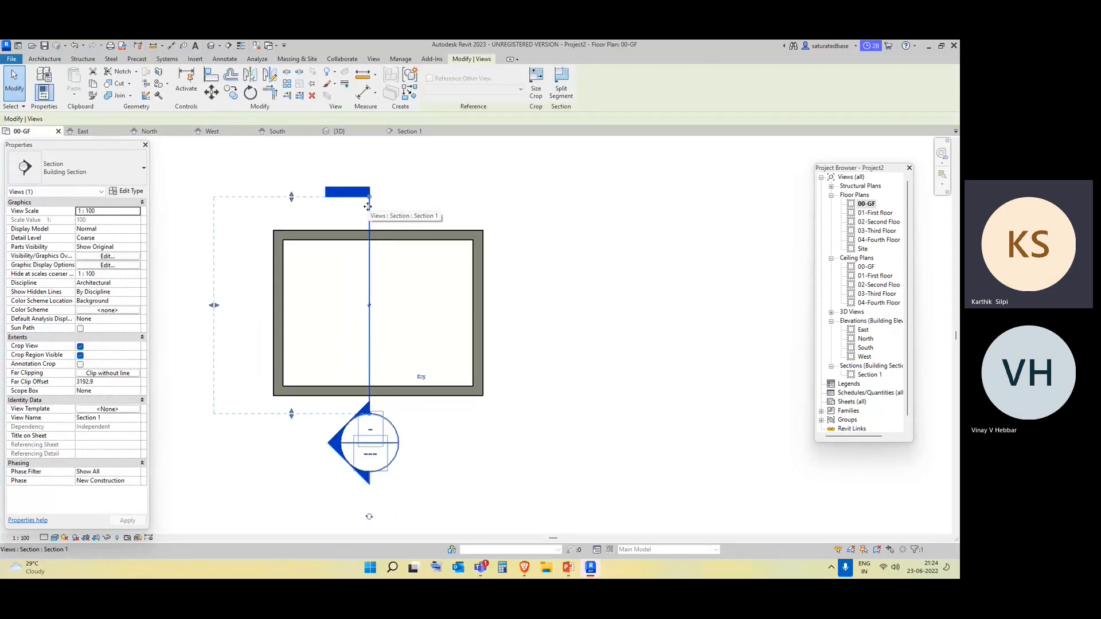
pyautogui.press('Delete')
pyautogui.click(516, 336)
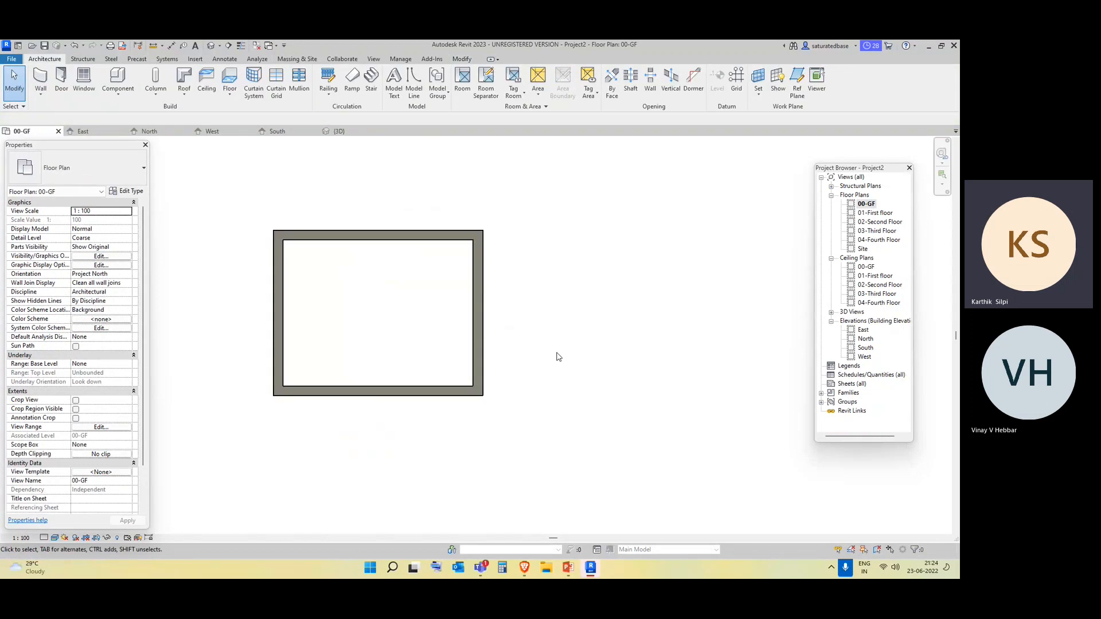
pyautogui.moveTo(539, 463); pyautogui.dragTo(225, 210)
pyautogui.press('Delete')
# Draw a horizontal Generic - 200mm architectural wall across the 00-GF plan, with its top constrained to 01-First floor.
pyautogui.click(41, 92)
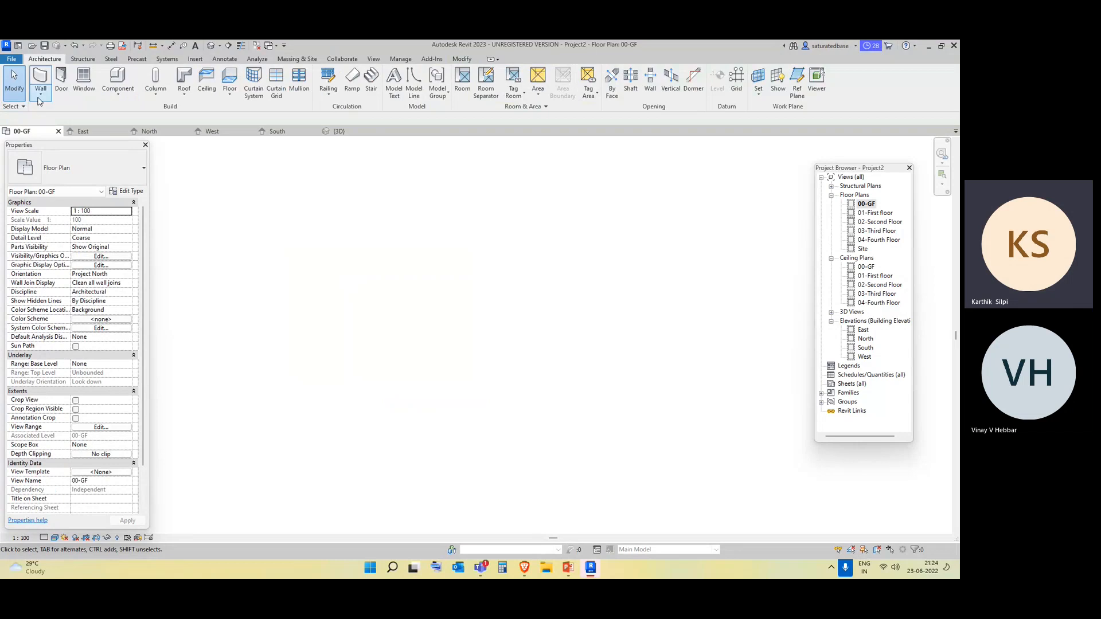
pyautogui.click(48, 113)
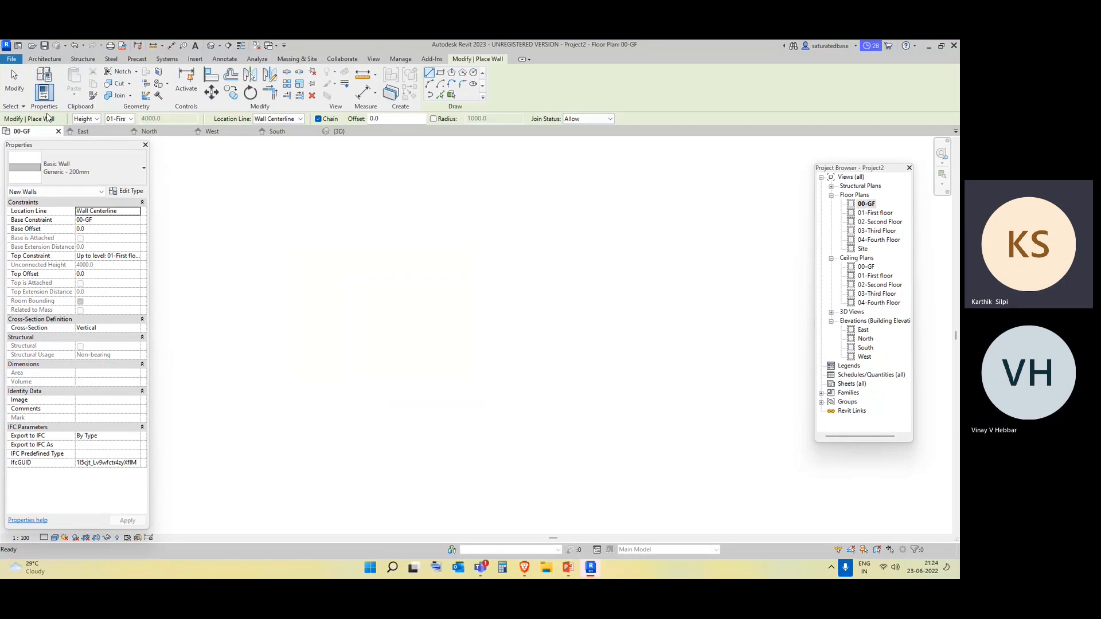
pyautogui.click(262, 246)
pyautogui.click(471, 246)
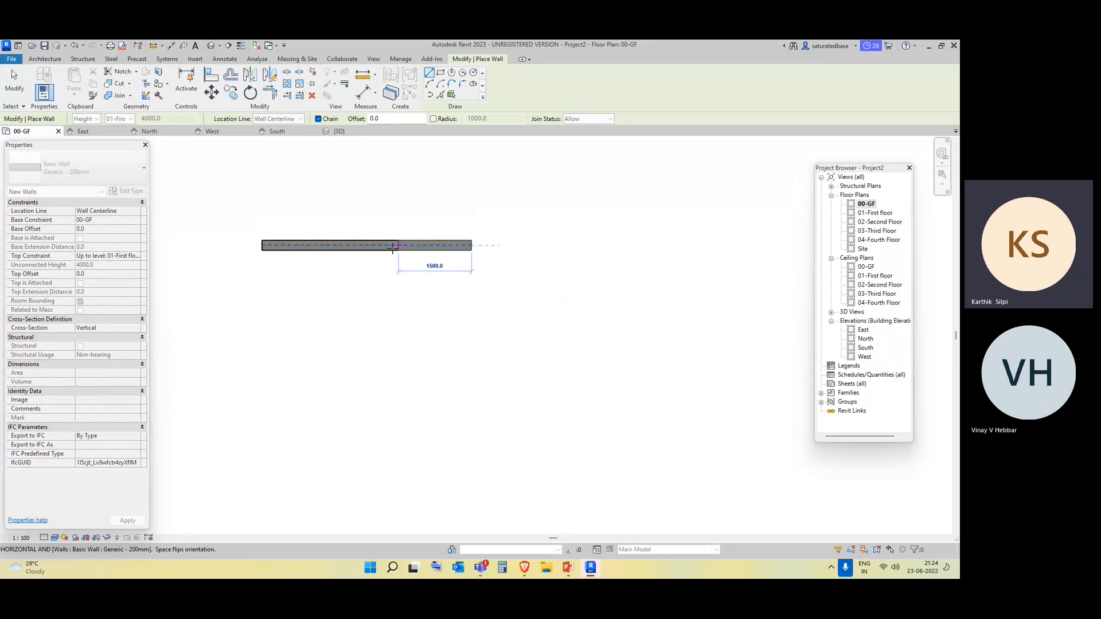
pyautogui.press('Escape')
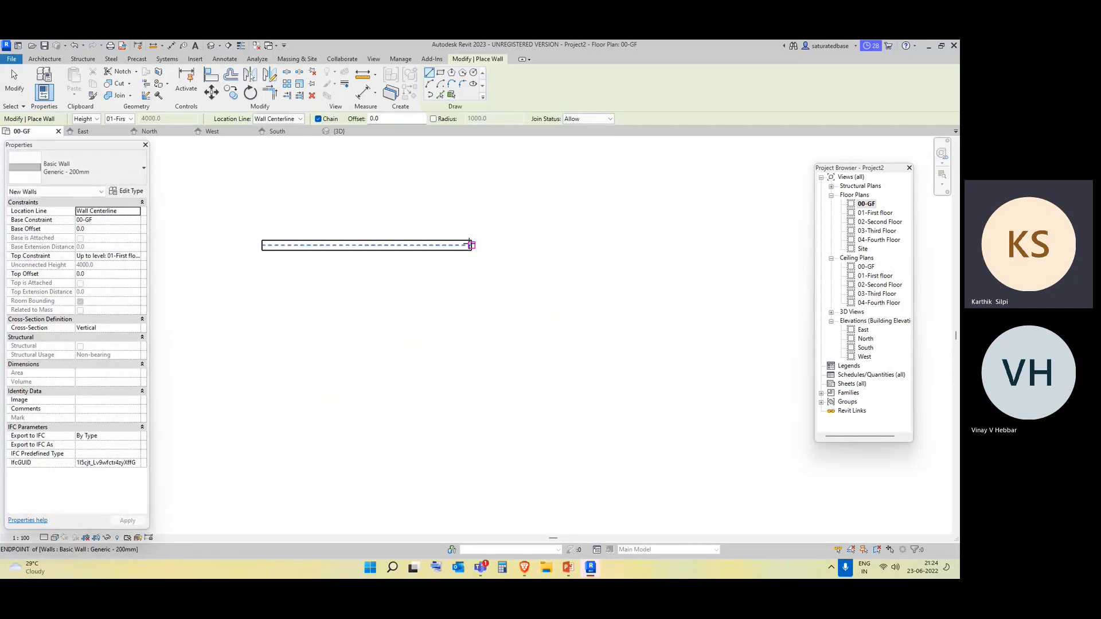
# Continue from the wall's right end with a diagonal wall, a vertical wall, a 6704.2 mm horizontal lower wall and a vertical wall closing the enclosure.
pyautogui.scroll(2, 469, 245)
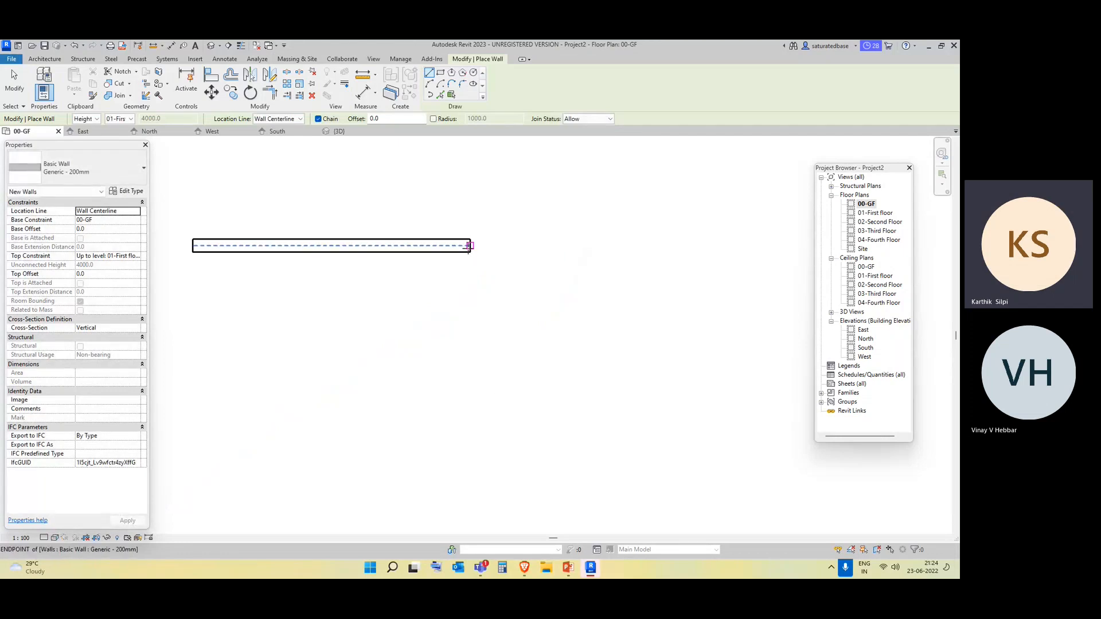
pyautogui.click(469, 246)
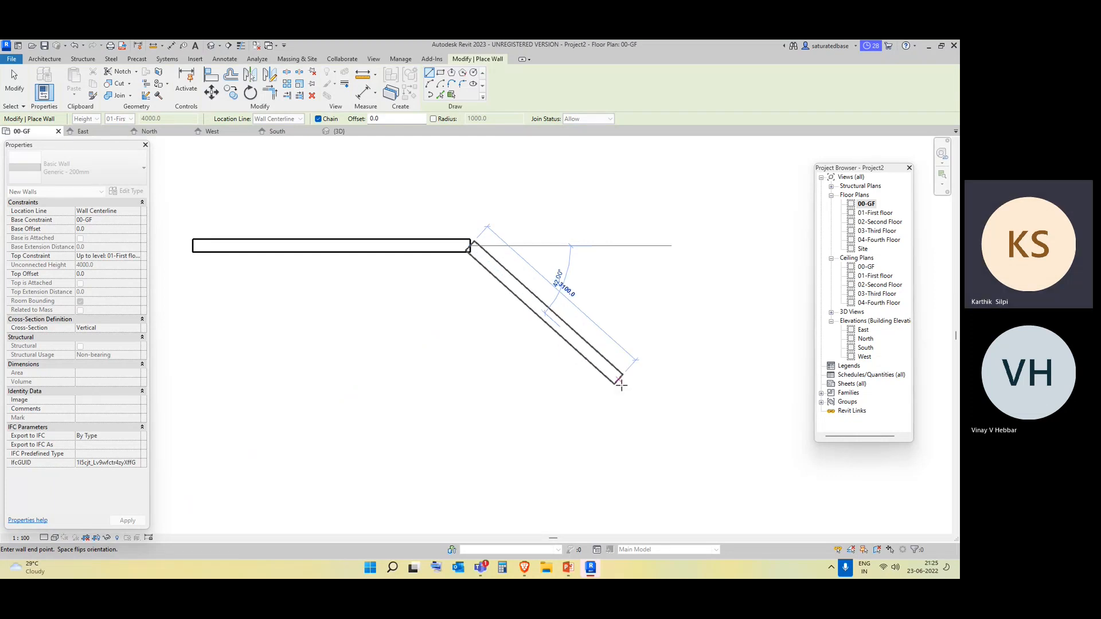
pyautogui.click(624, 391)
pyautogui.moveTo(624, 391); pyautogui.dragTo(588, 237, button='middle')
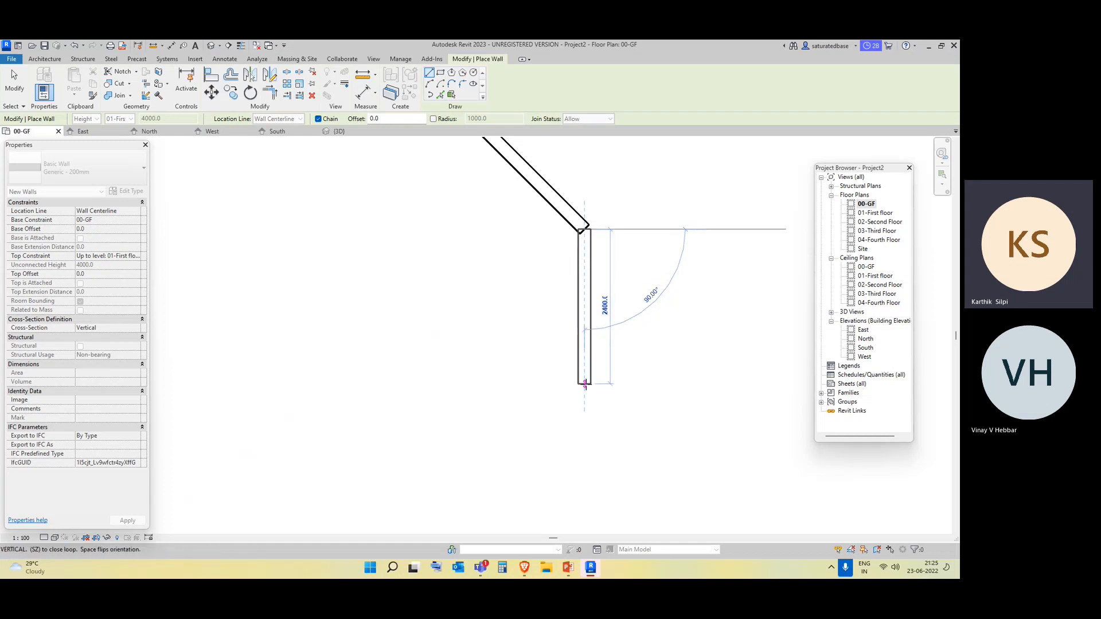
pyautogui.scroll(-2, 584, 383)
pyautogui.click(585, 411)
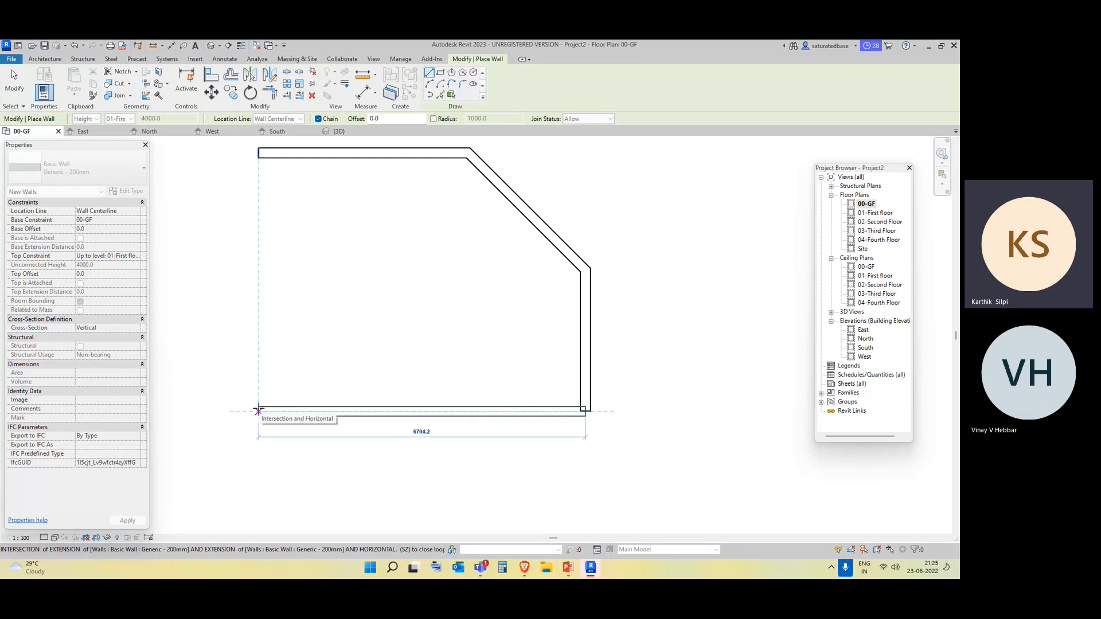
pyautogui.click(258, 411)
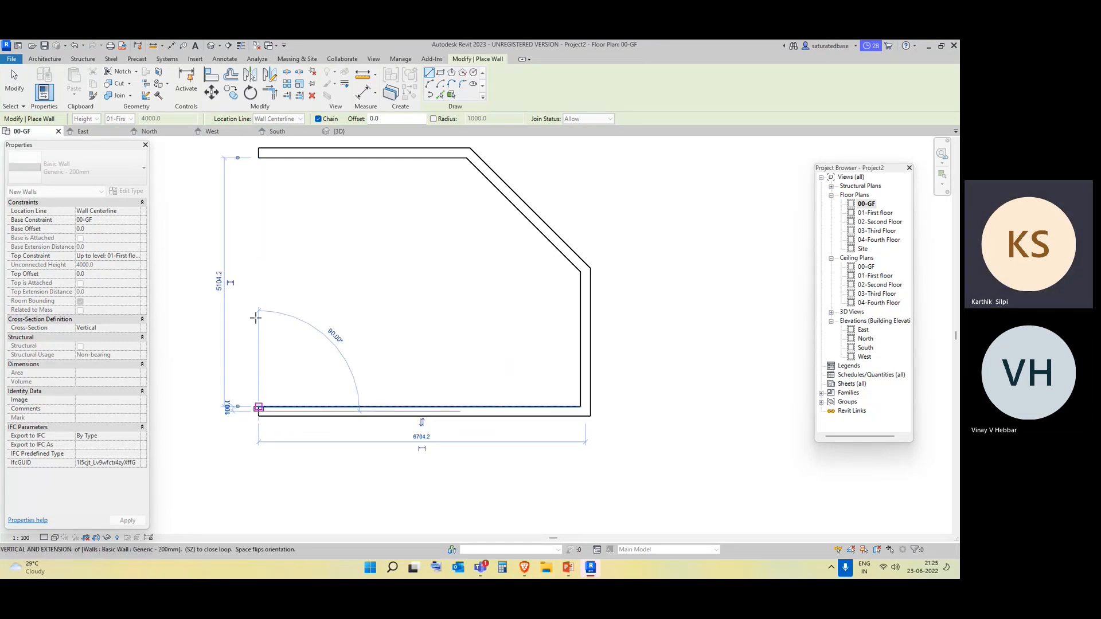
pyautogui.click(258, 156)
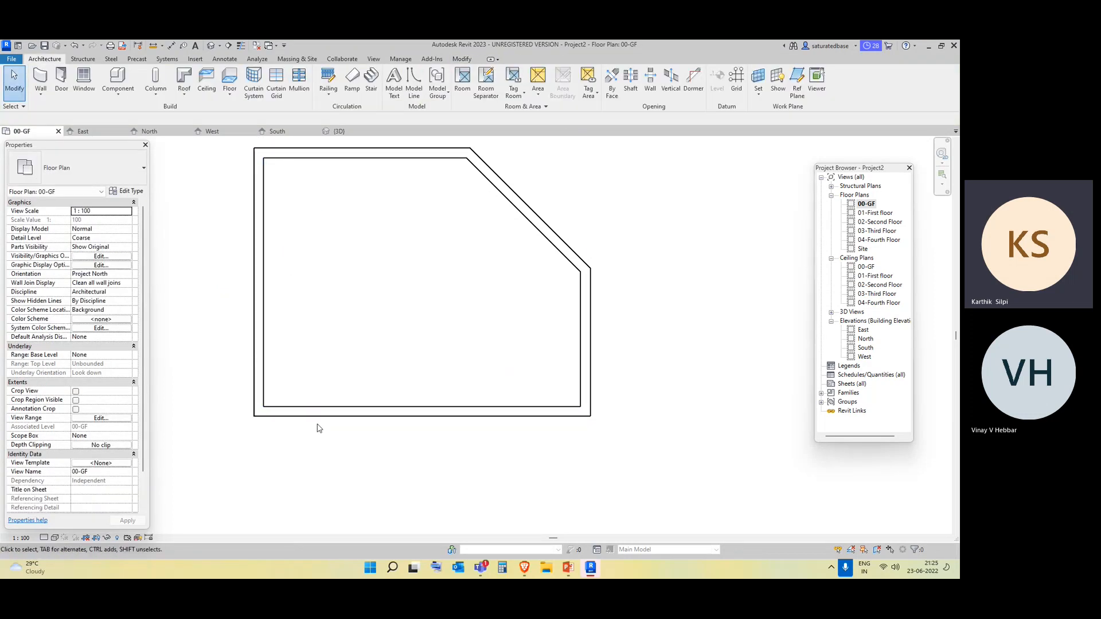
# Delete all five walls of the enclosure with the diagonal corner from the 00-GF plan.
pyautogui.scroll(-3, 268, 281)
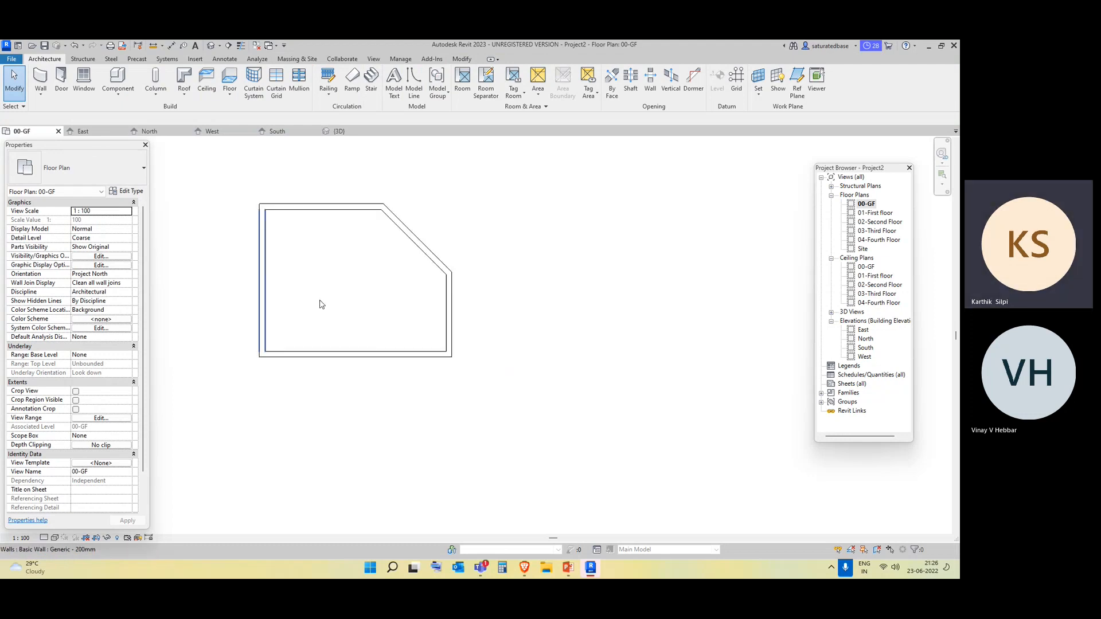
pyautogui.moveTo(539, 426); pyautogui.dragTo(220, 183)
pyautogui.press('Delete')
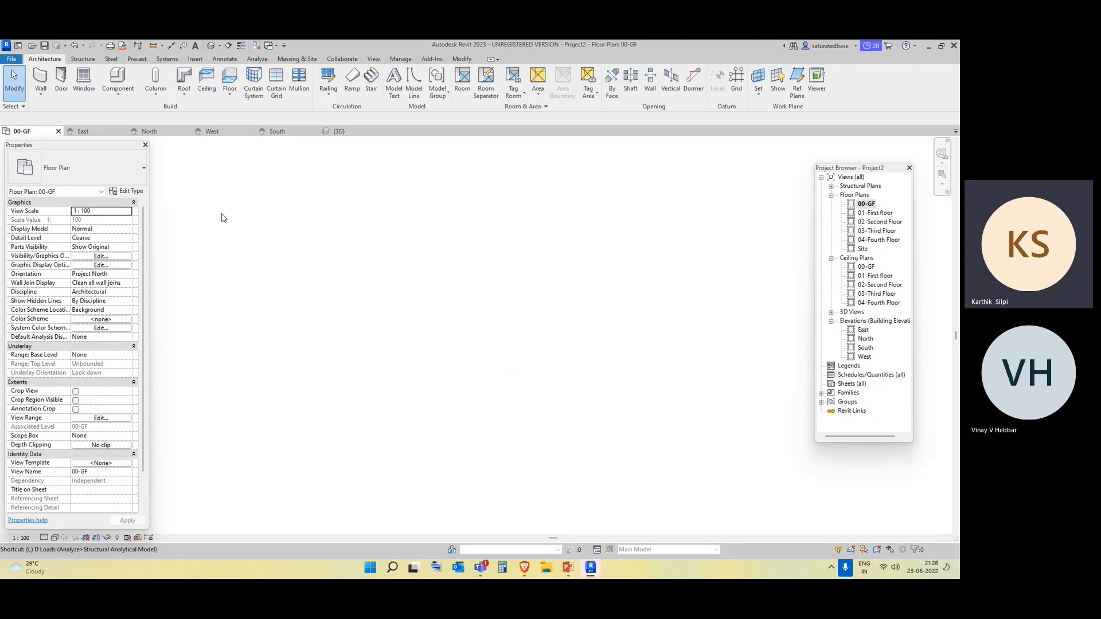
# Draw an L-shaped pair of Generic - 200mm walls in the 00-GF plan: 6000 mm horizontal, then 2500 mm vertically down from its right end.
pyautogui.press('w')
pyautogui.press('a')
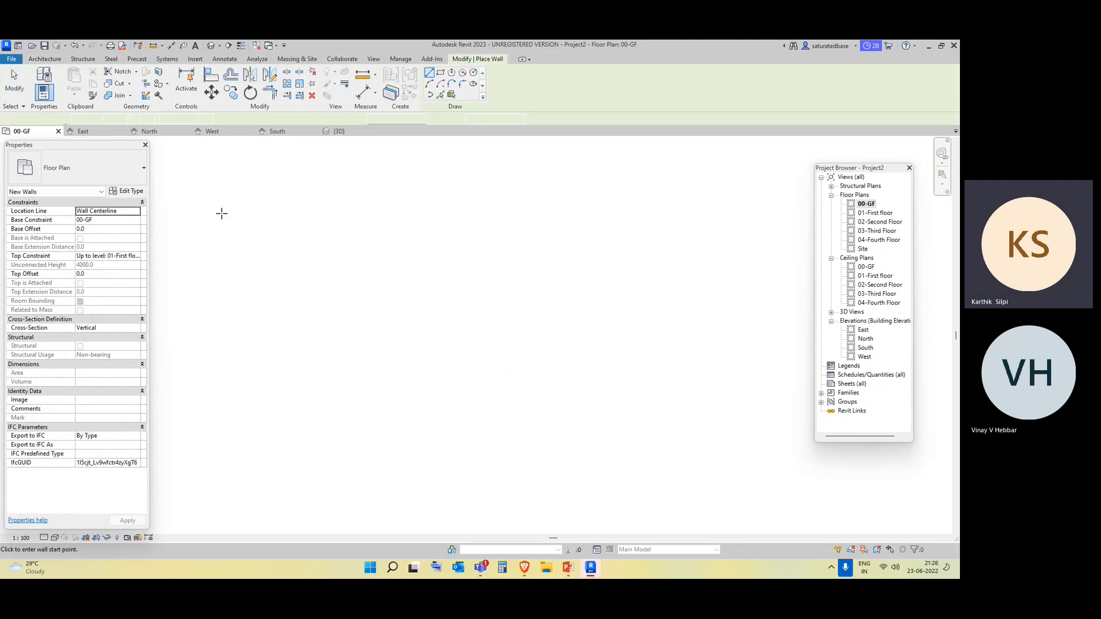
pyautogui.click(221, 213)
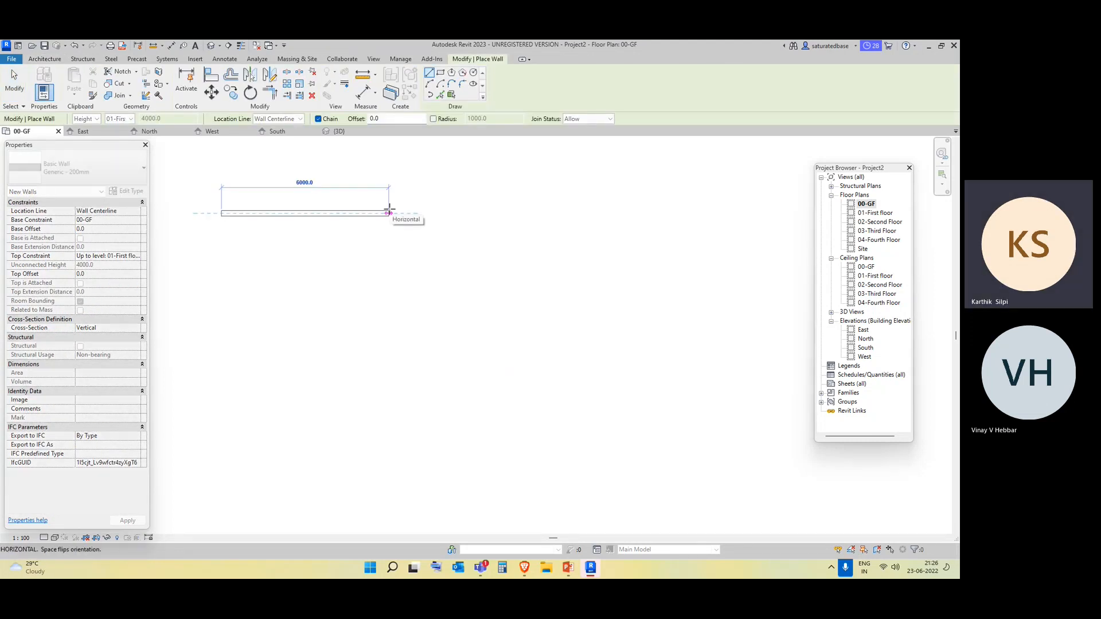
pyautogui.click(389, 212)
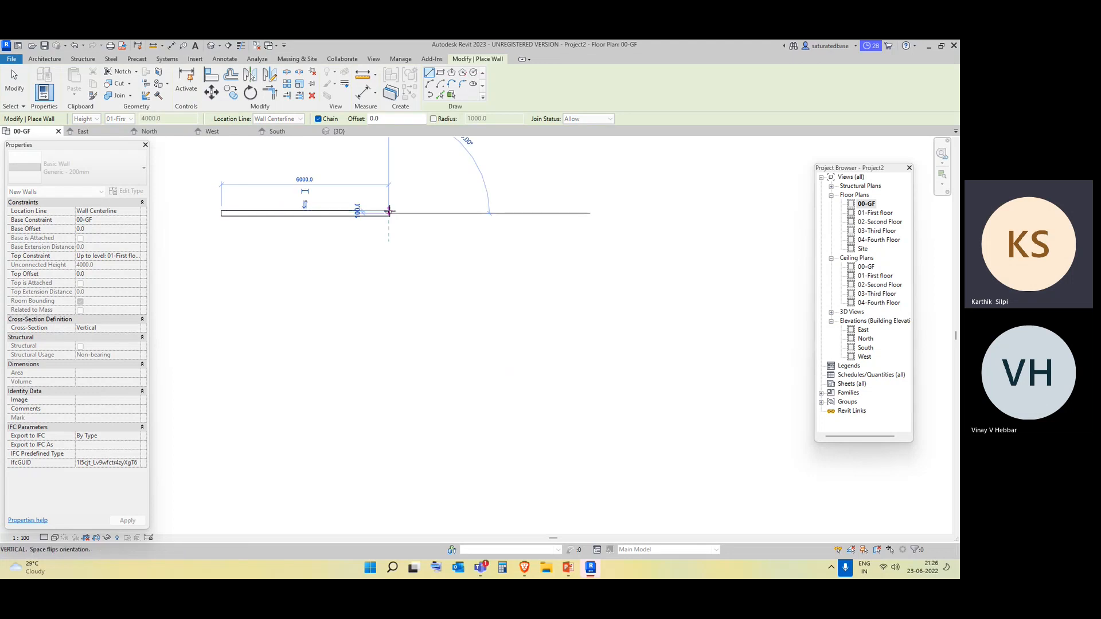
pyautogui.scroll(3, 387, 212)
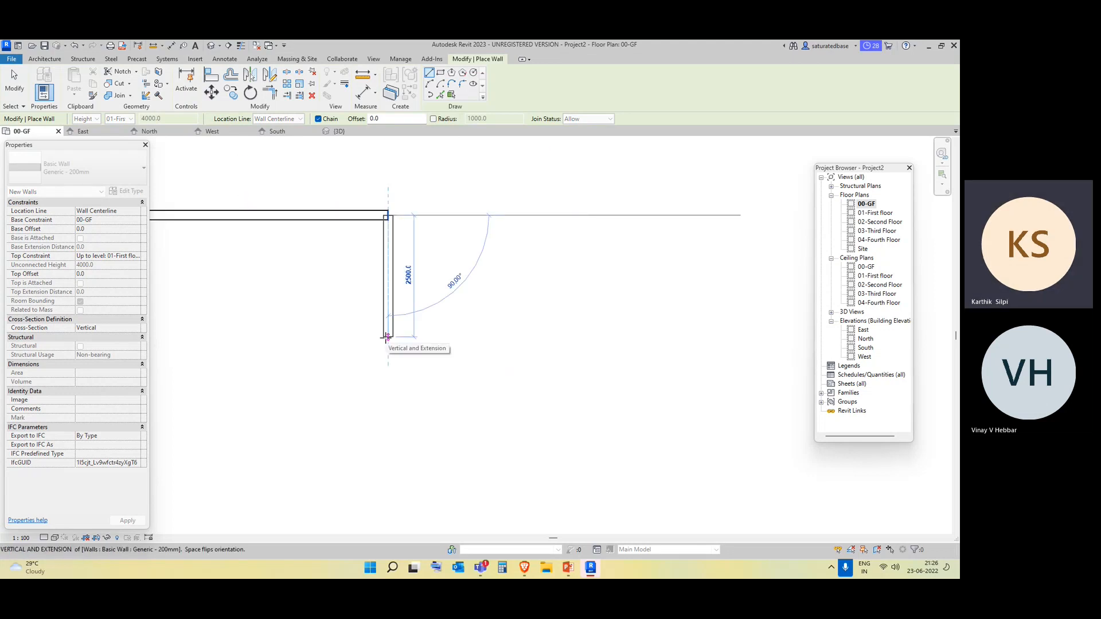
pyautogui.click(387, 338)
pyautogui.press('Escape')
pyautogui.press('Escape')
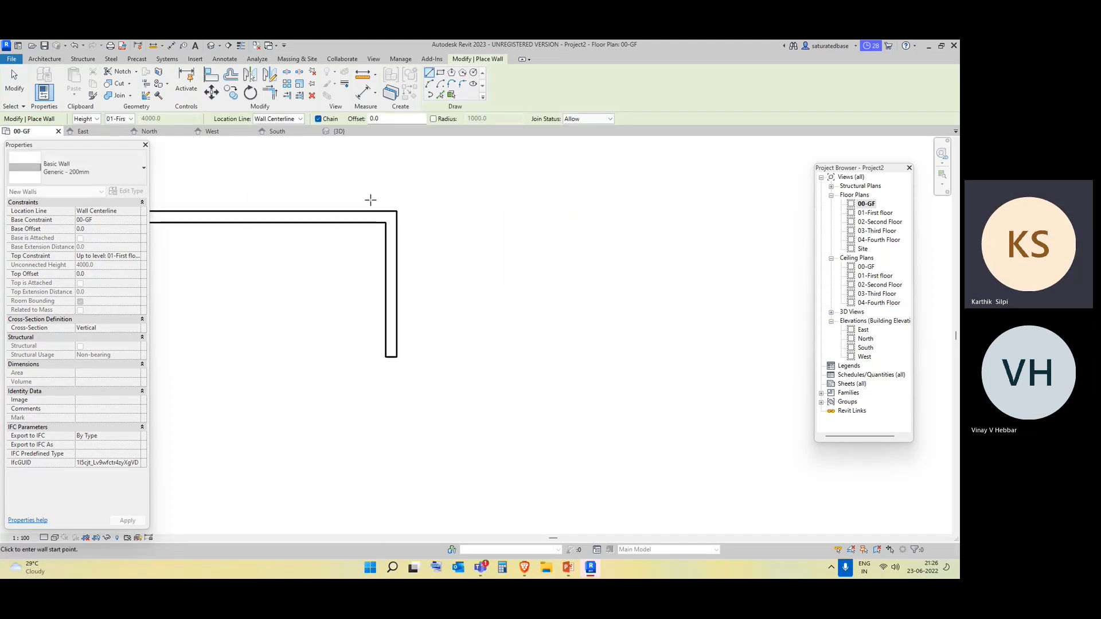
# Examine the corner join of the L-shaped walls up close, selecting the vertical wall and the horizontal wall in turn.
pyautogui.scroll(2, 370, 198)
pyautogui.scroll(2, 411, 258)
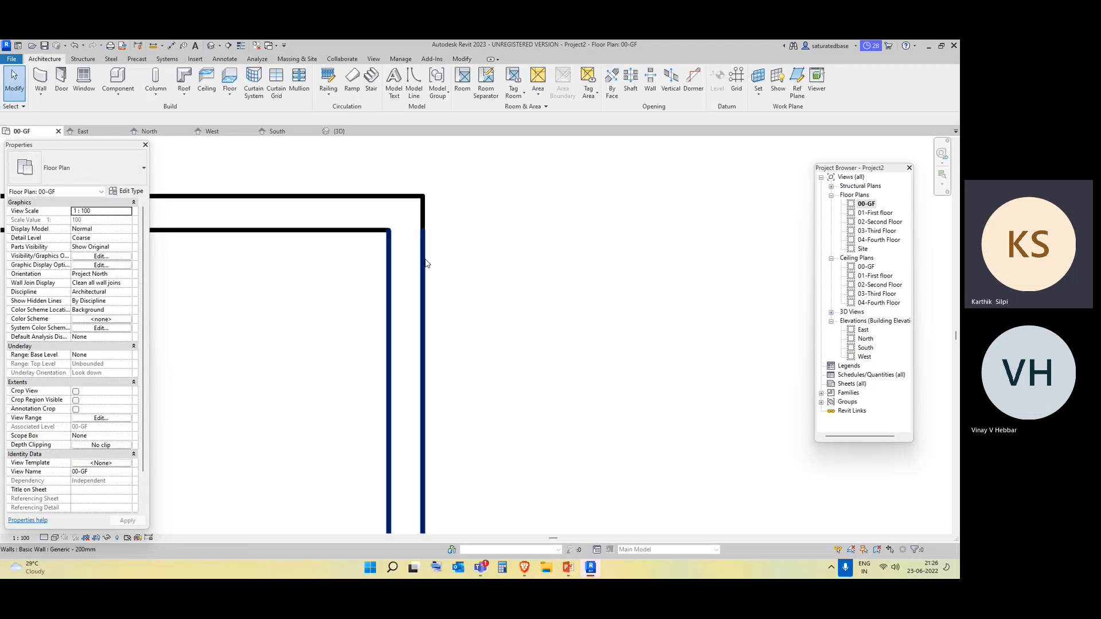
pyautogui.click(411, 259)
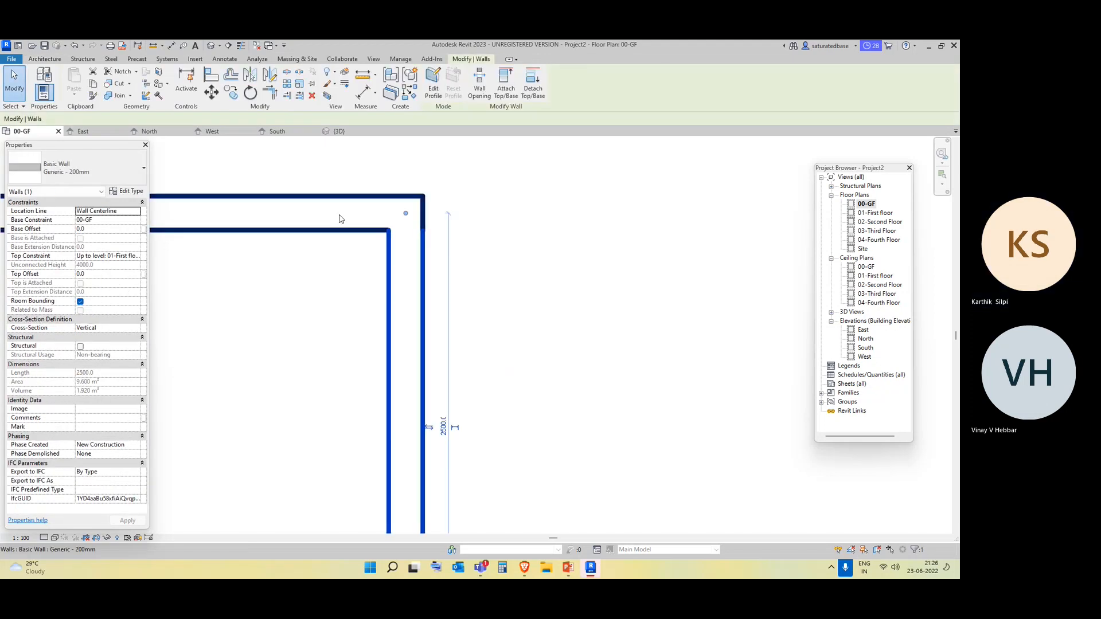
pyautogui.press('Escape')
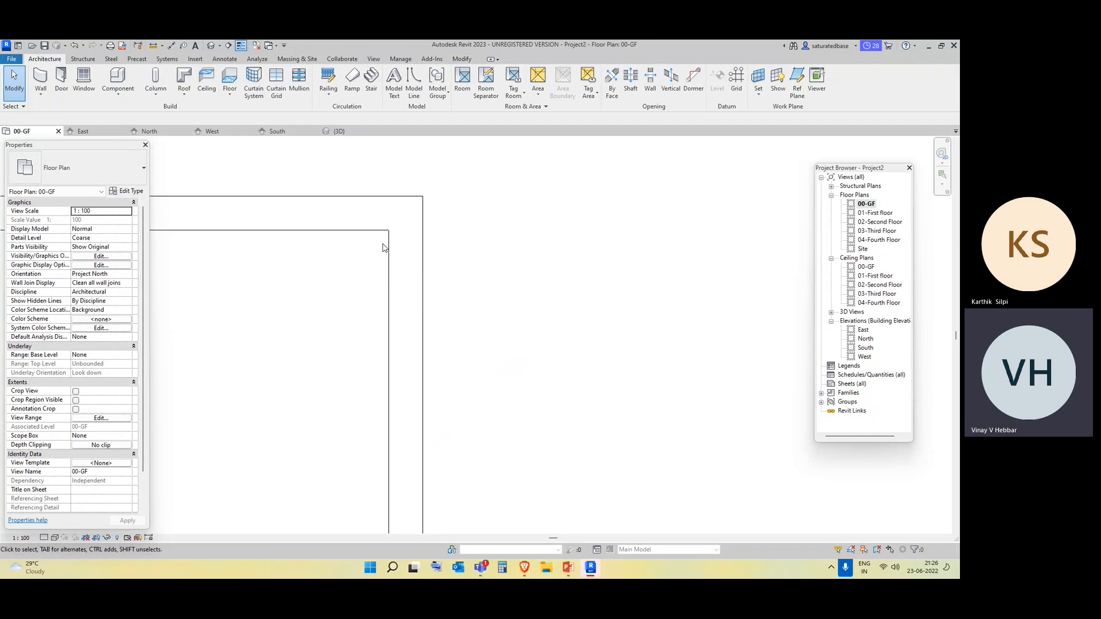
pyautogui.scroll(2, 384, 247)
pyautogui.click(333, 225)
pyautogui.click(333, 225)
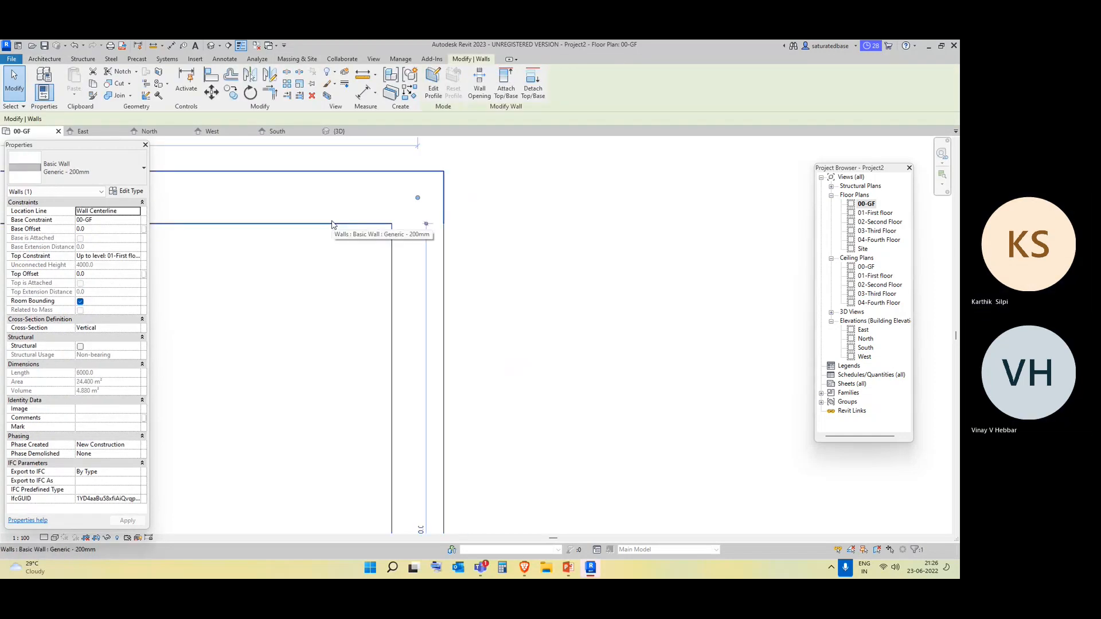
# Open the default 3D view, set its visual style to Wireframe and inspect the wall corner join.
pyautogui.click(211, 45)
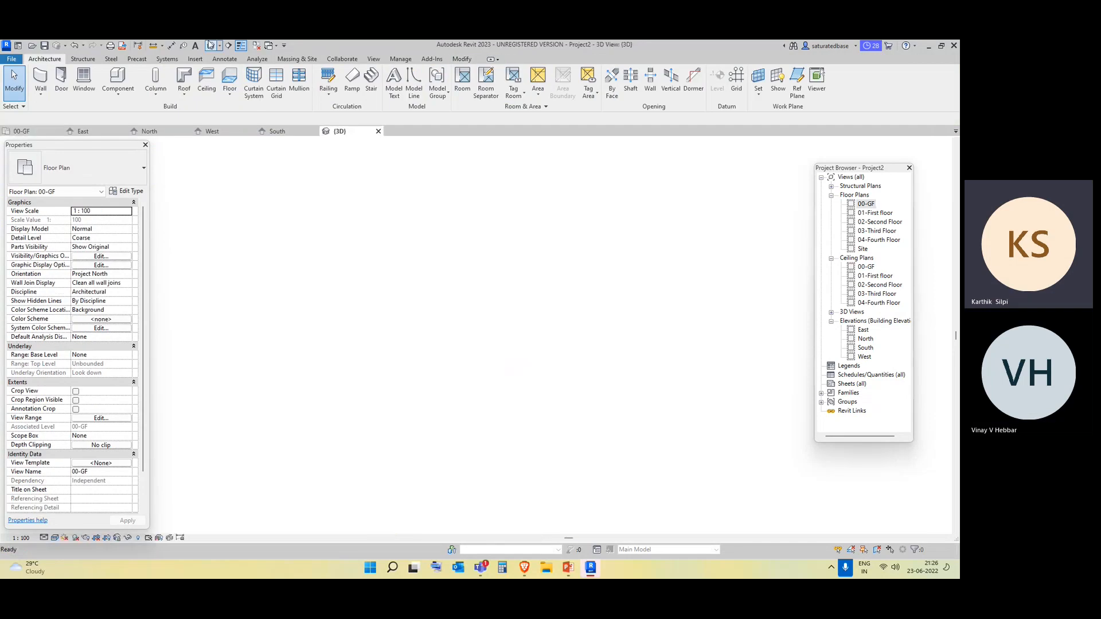
pyautogui.scroll(5, 722, 239)
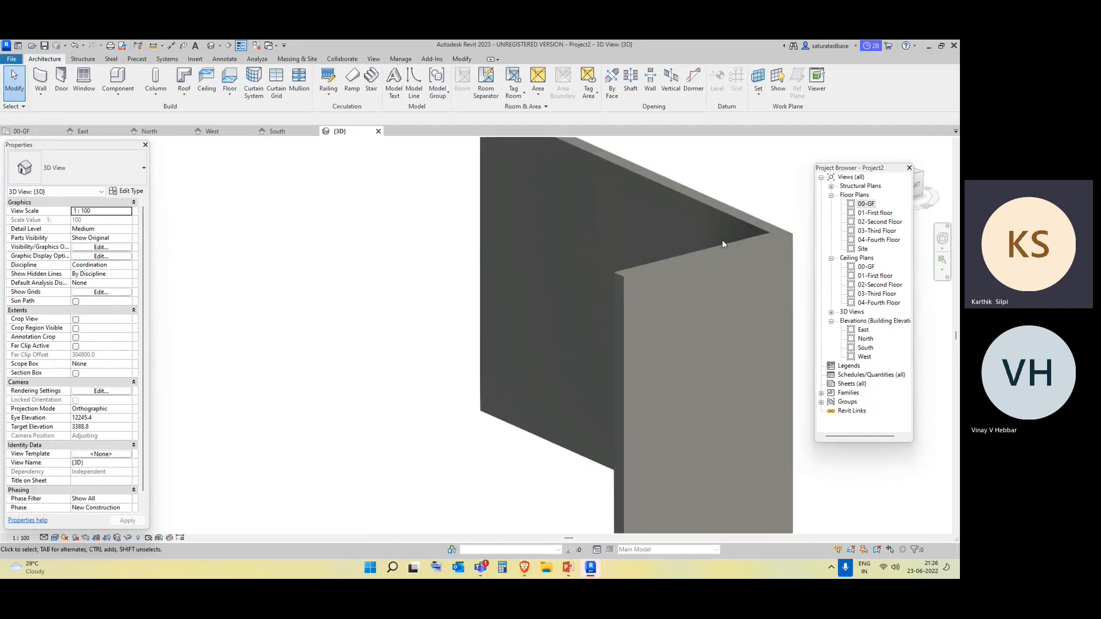
pyautogui.moveTo(754, 241); pyautogui.dragTo(546, 232, button='middle')
pyautogui.scroll(3, 546, 233)
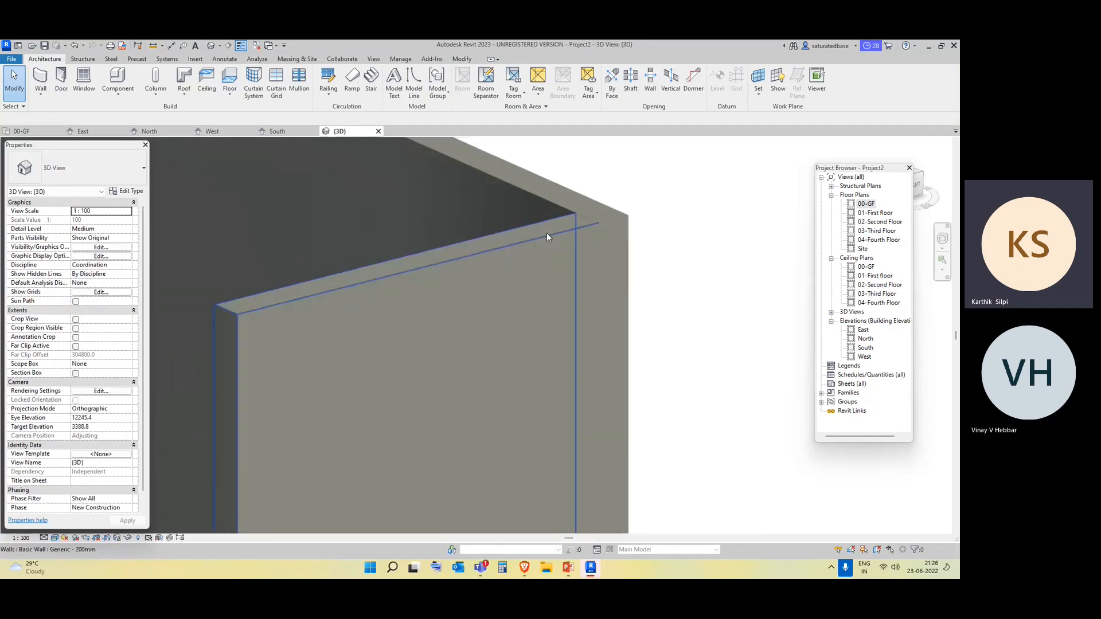
pyautogui.click(54, 538)
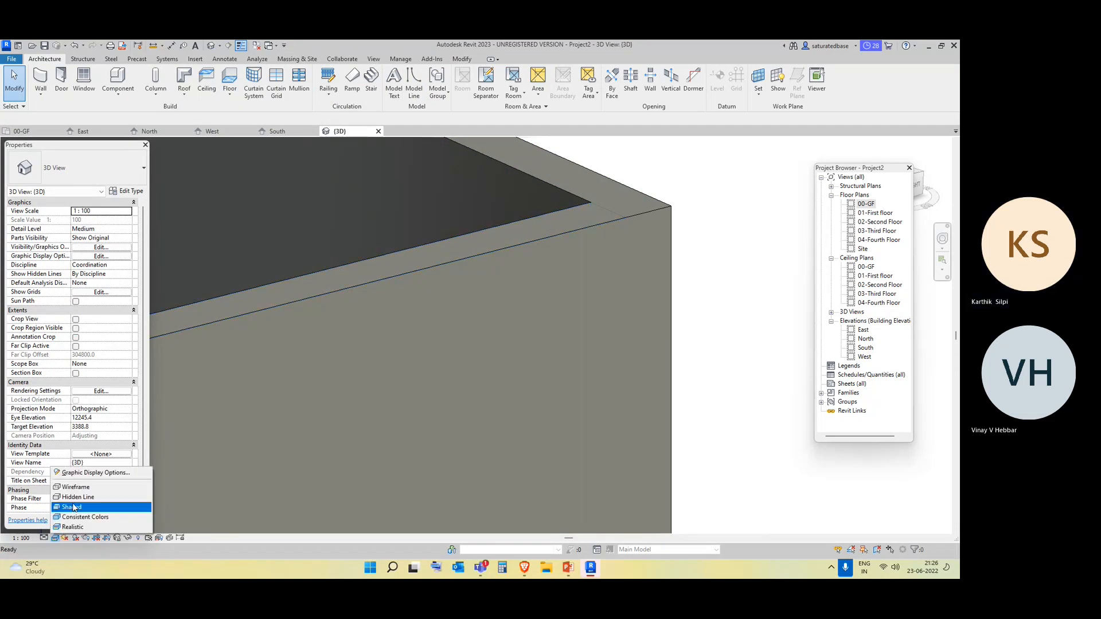
pyautogui.click(83, 488)
pyautogui.scroll(-2, 618, 301)
pyautogui.keyDown('shift'); pyautogui.moveTo(644, 342); pyautogui.dragTo(651, 463, button='middle'); pyautogui.keyUp('shift')
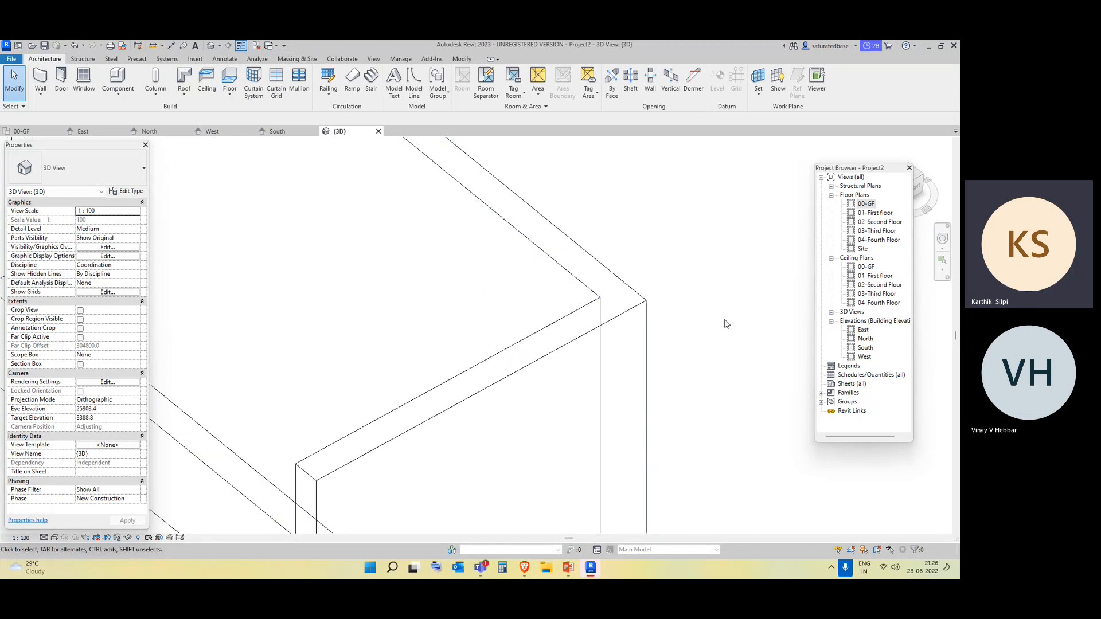
# Return to the 00-GF plan and check each joined wall's extent at the corner by selecting the vertical and horizontal walls.
pyautogui.doubleClick(875, 207)
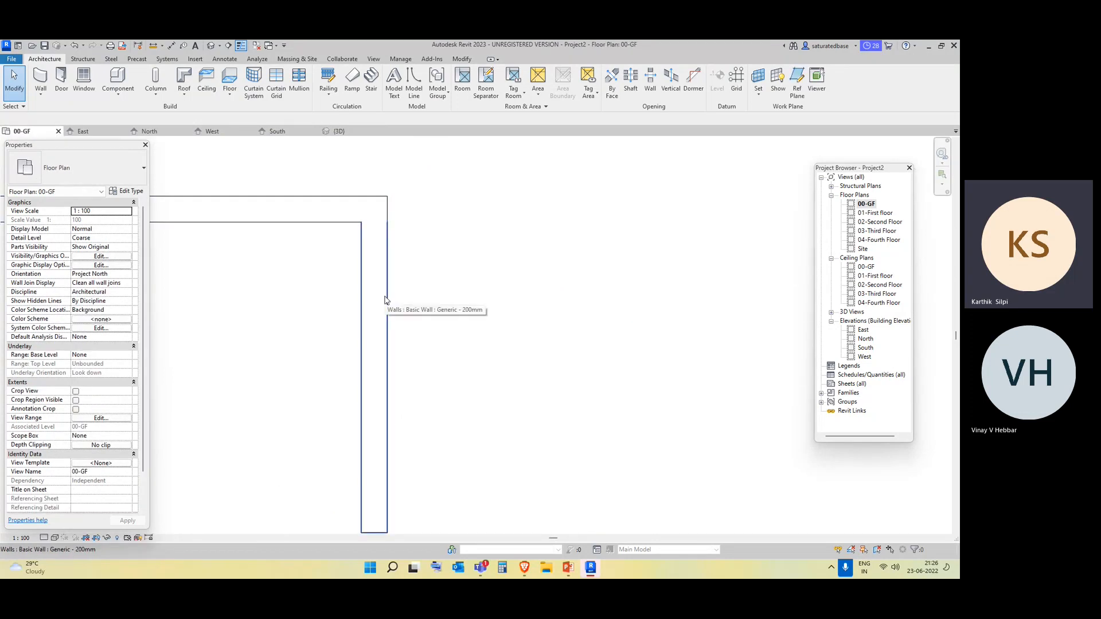
pyautogui.click(385, 300)
pyautogui.click(241, 216)
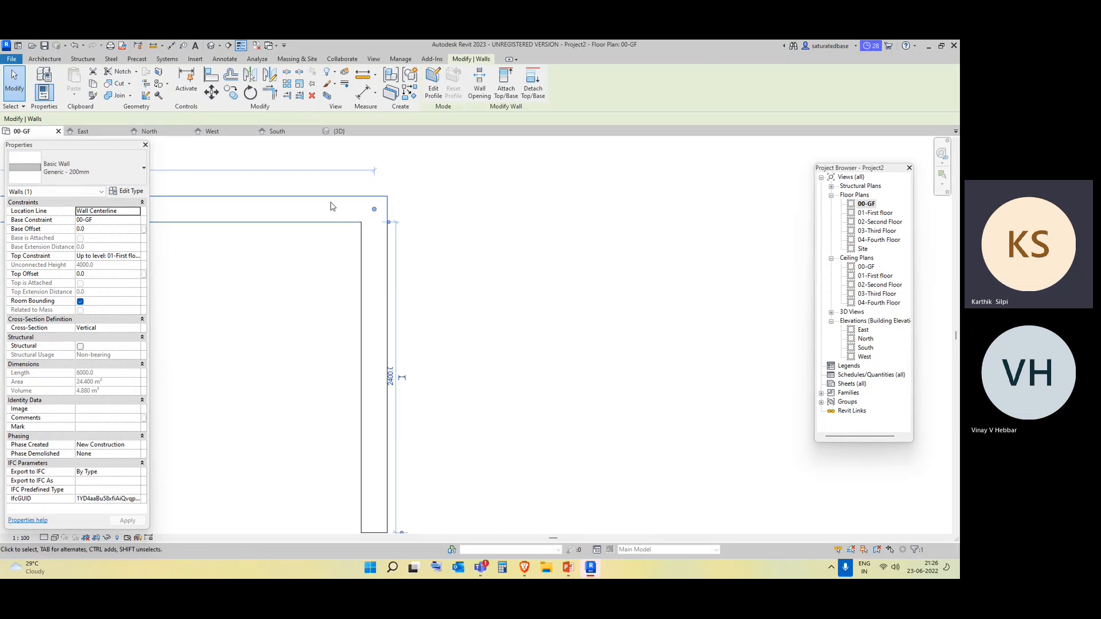
pyautogui.press('Escape')
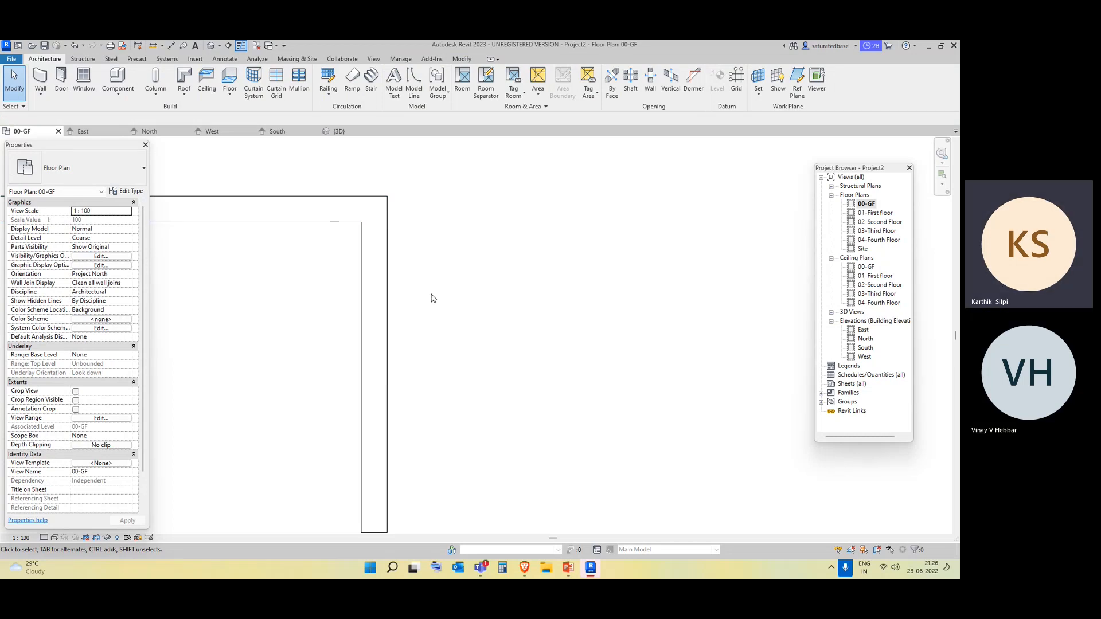
# Delete the L-shaped 200mm walls and start an architectural wall using the Generic - 140mm Masonry type.
pyautogui.moveTo(432, 296); pyautogui.dragTo(338, 233)
pyautogui.press('Delete')
pyautogui.click(45, 99)
pyautogui.click(63, 112)
pyautogui.click(91, 171)
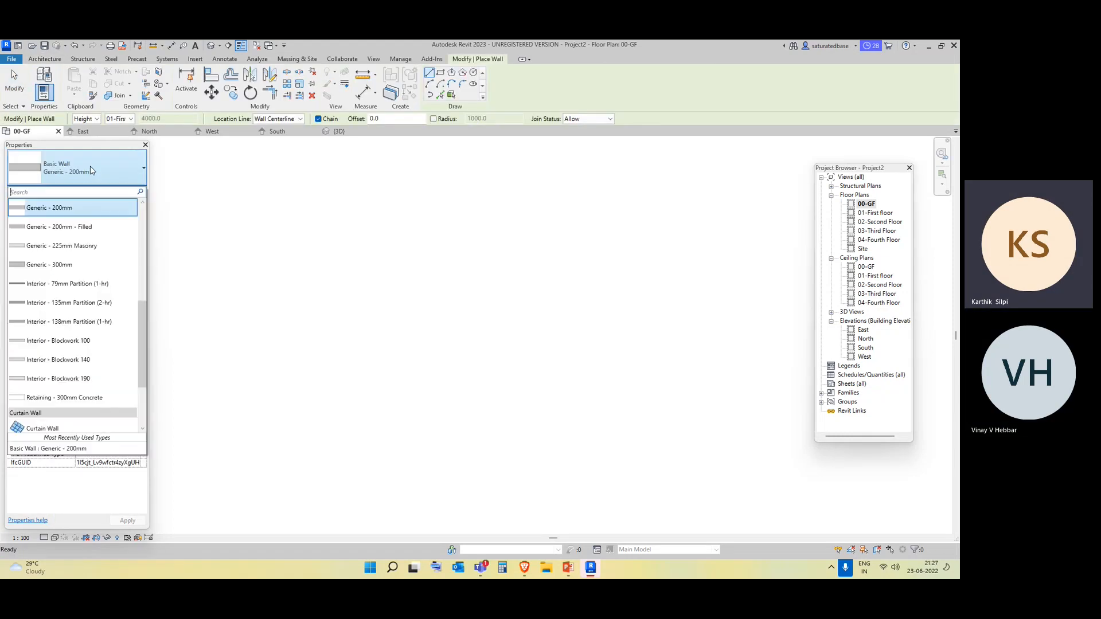
pyautogui.scroll(4, 80, 244)
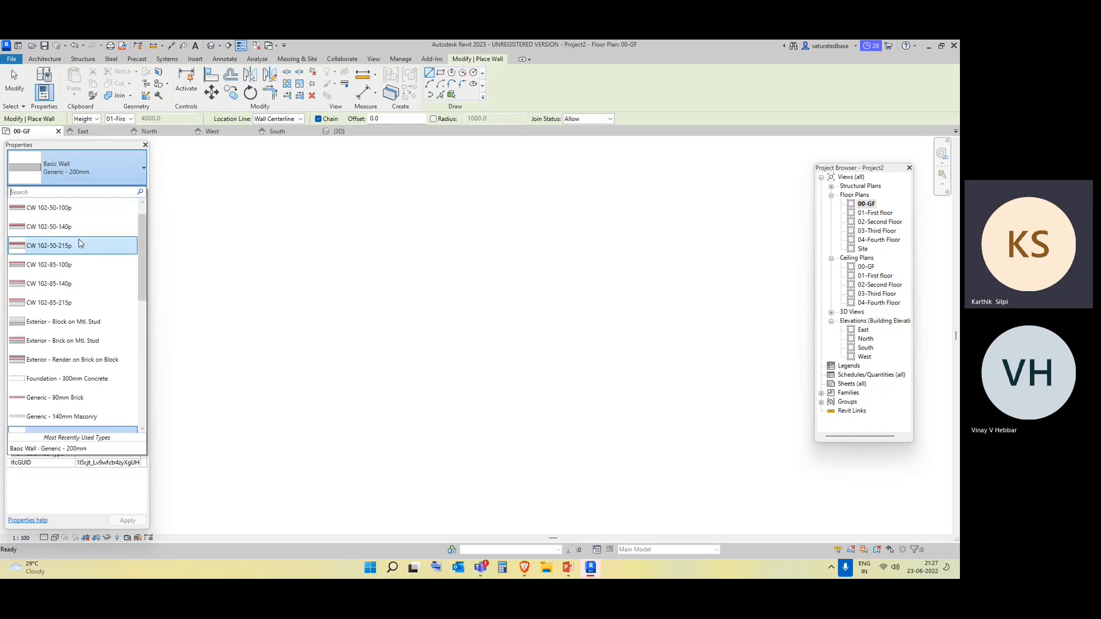
pyautogui.scroll(-3, 83, 252)
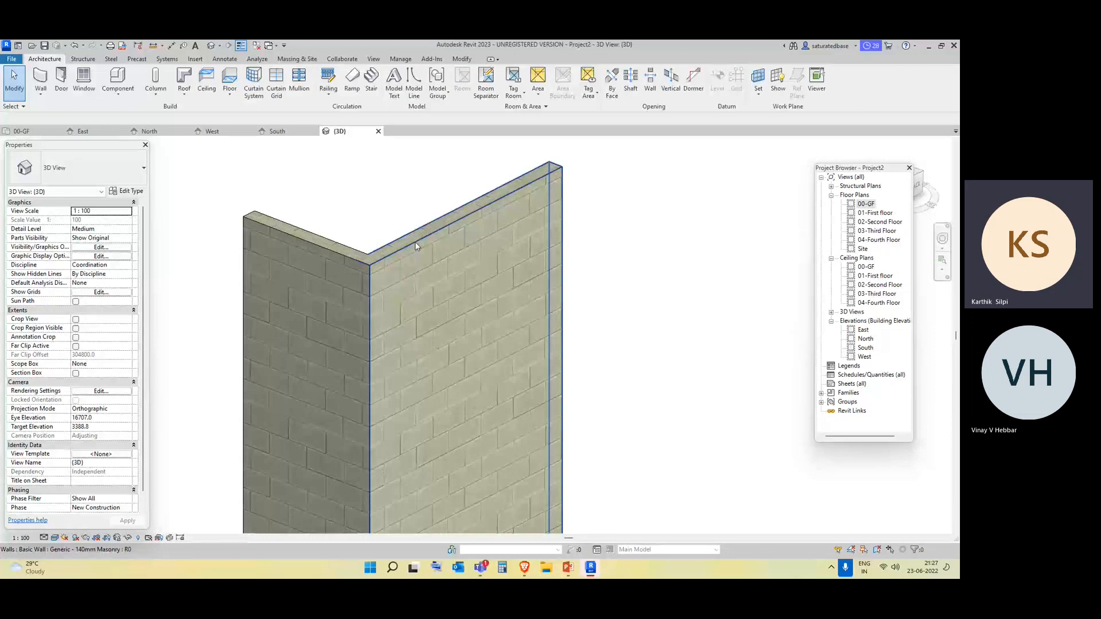
# Inspect the masonry wall corner in 3D, then return to the 00-GF plan and delete both walls.
pyautogui.keyDown('shift'); pyautogui.moveTo(416, 246); pyautogui.dragTo(422, 412, button='middle'); pyautogui.keyUp('shift')
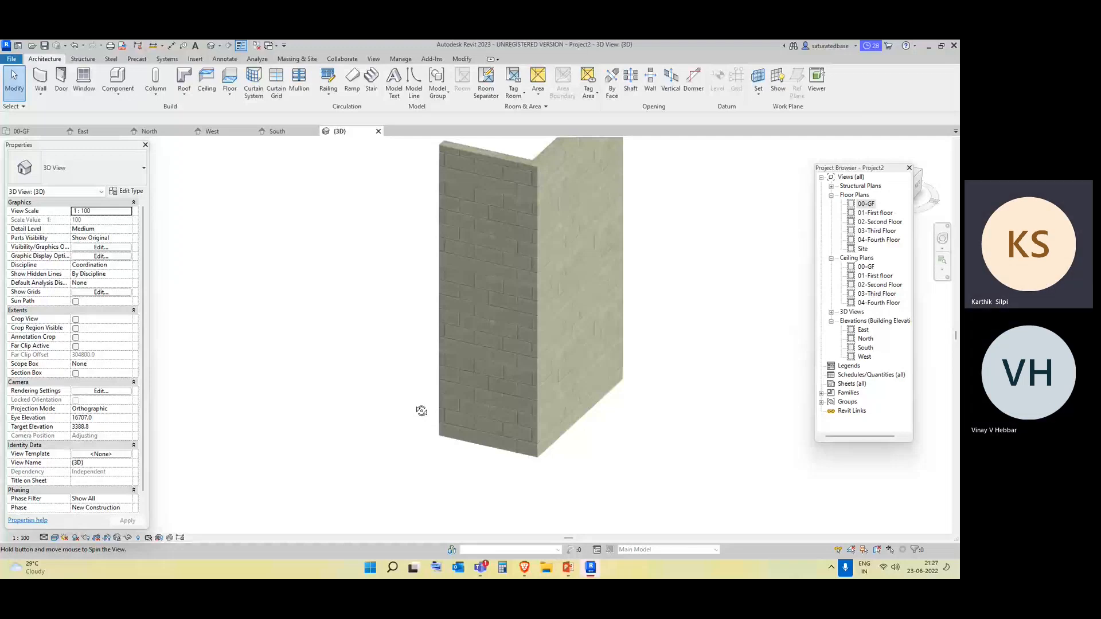
pyautogui.click(24, 131)
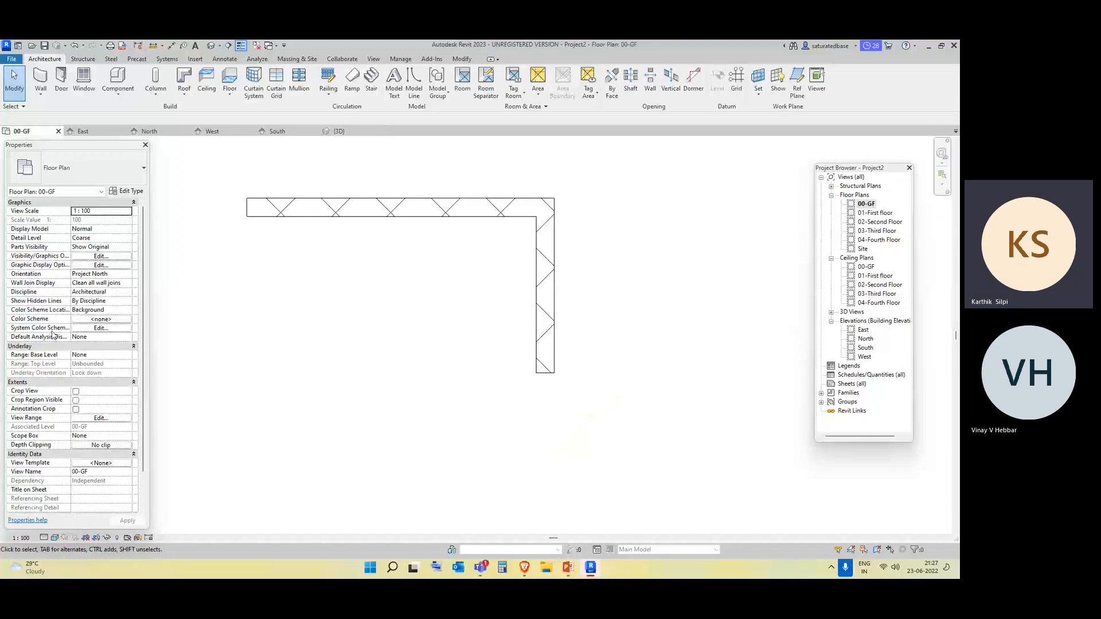
pyautogui.moveTo(643, 481); pyautogui.dragTo(491, 256)
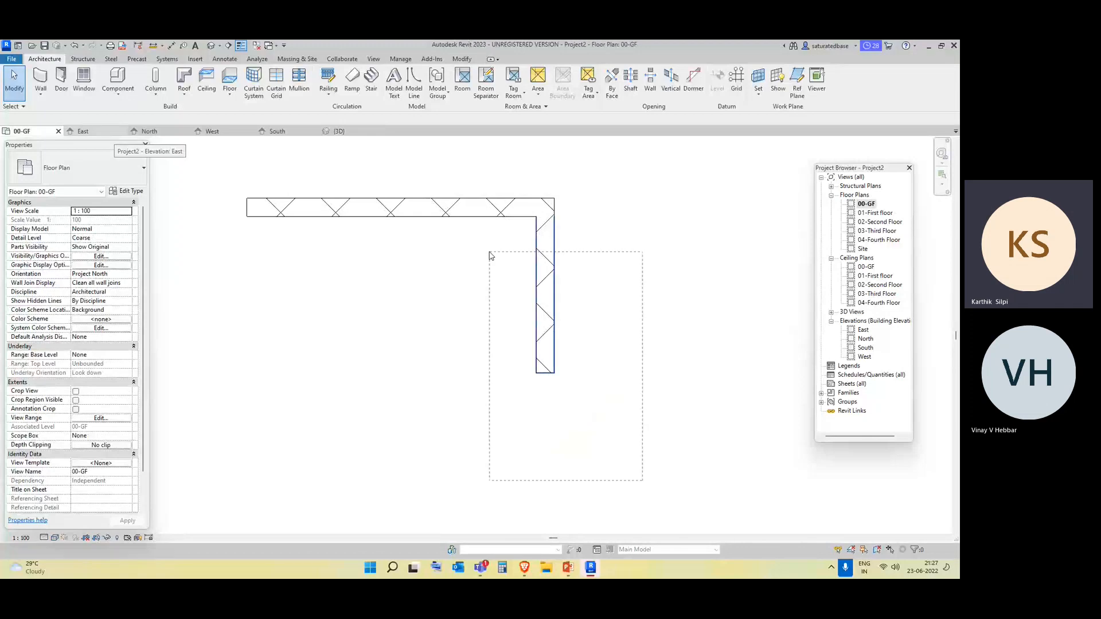
pyautogui.moveTo(489, 255); pyautogui.dragTo(432, 191)
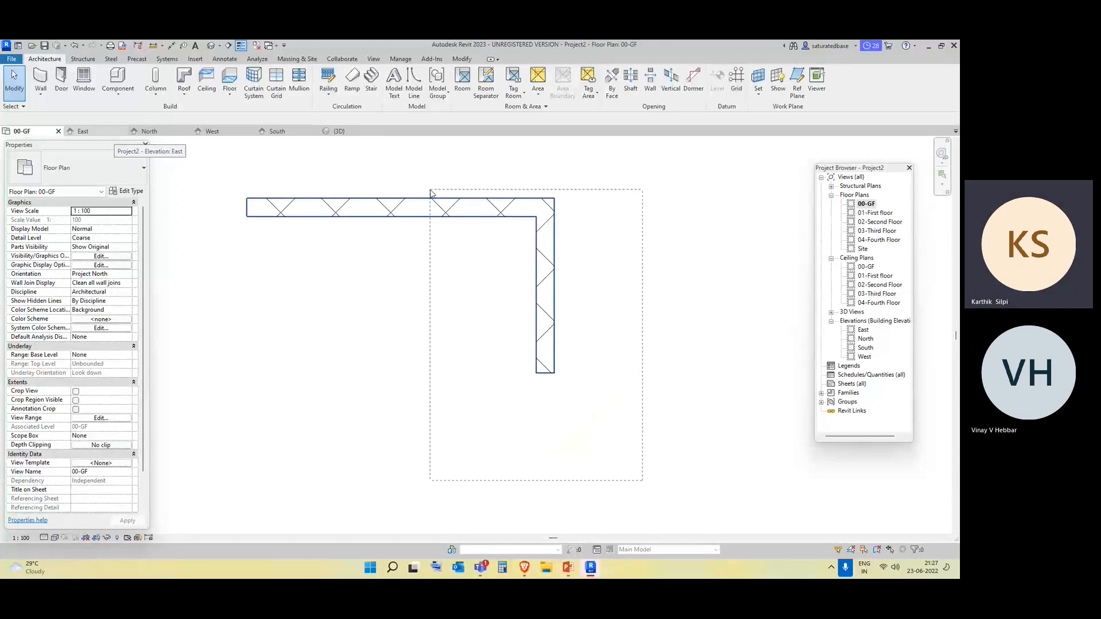
pyautogui.moveTo(431, 192); pyautogui.dragTo(433, 193)
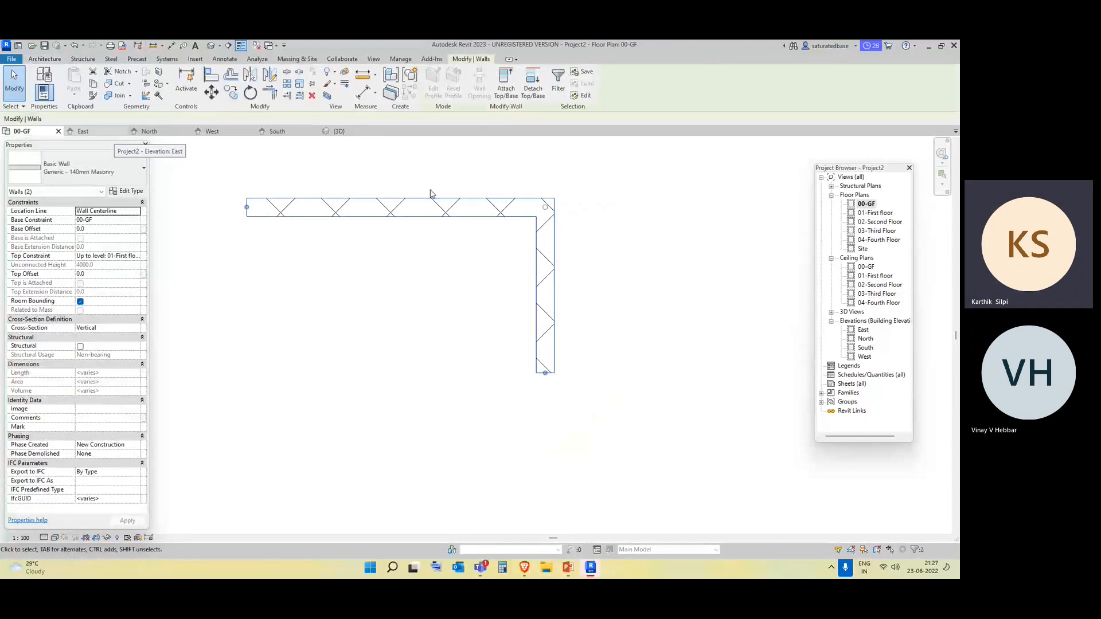
pyautogui.press('Delete')
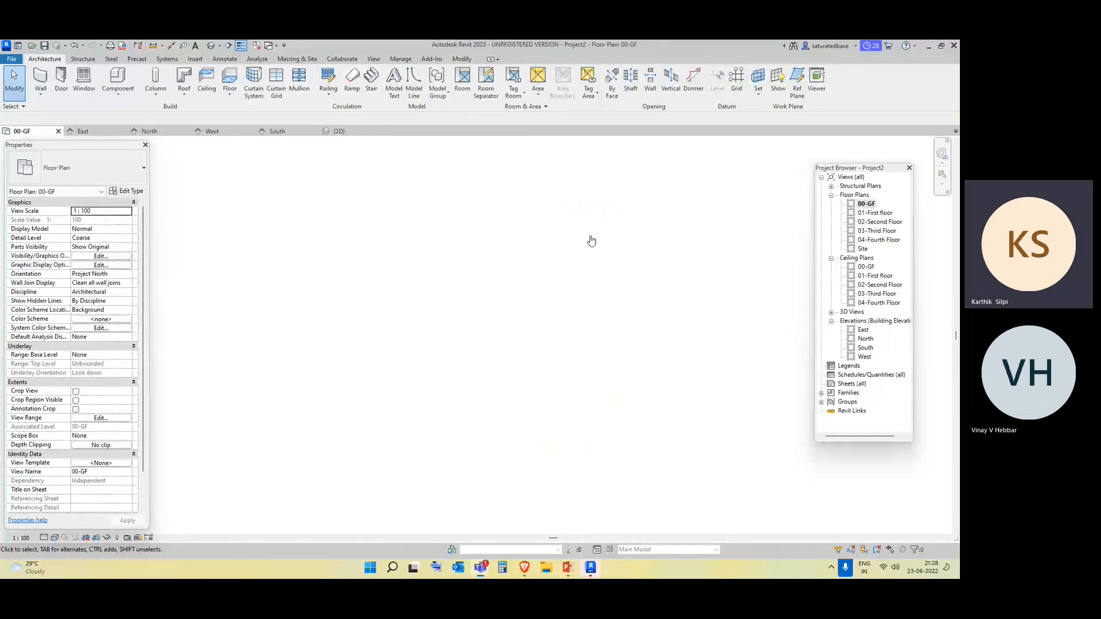
pyautogui.click(437, 163)
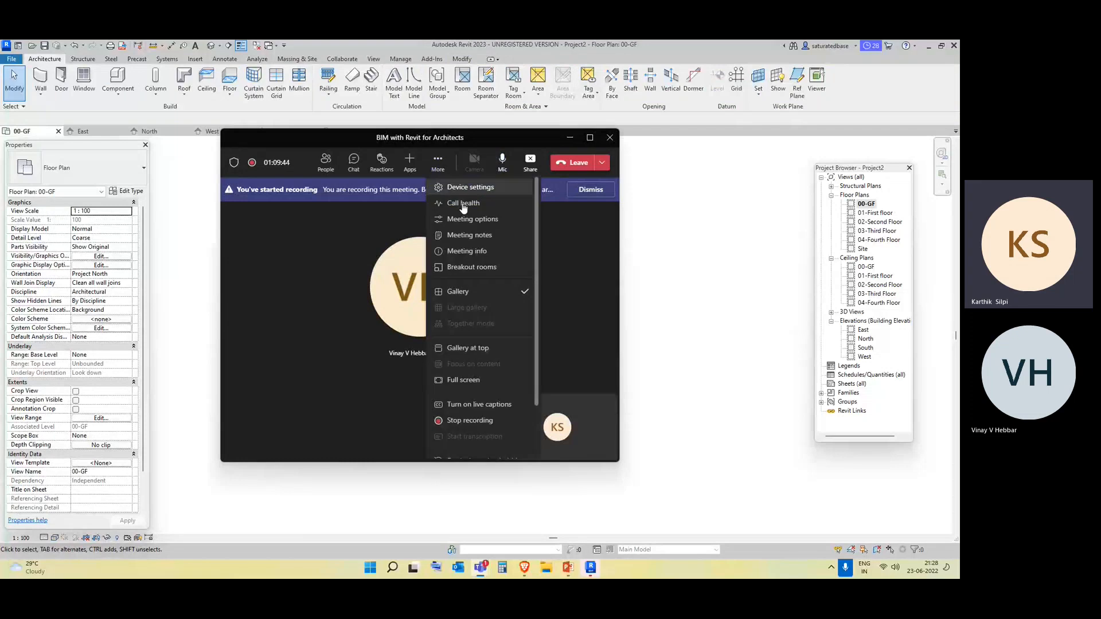